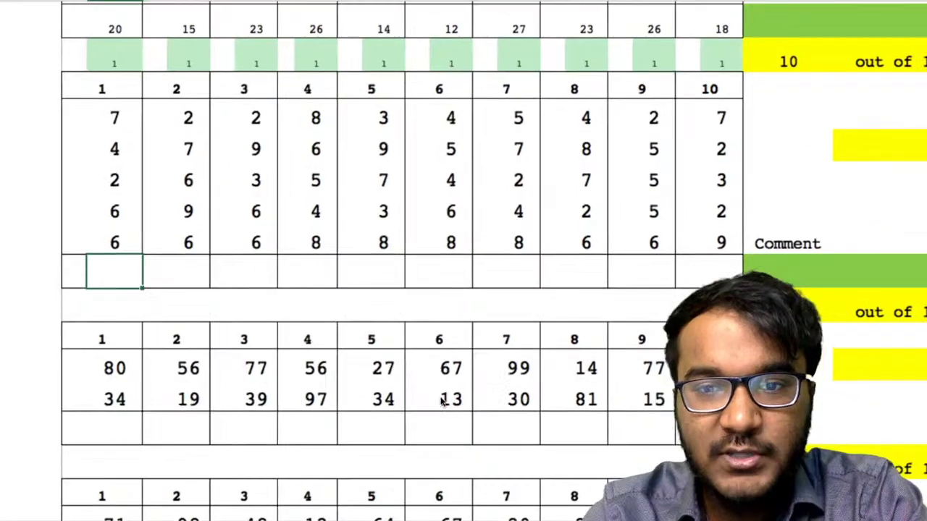
Step: Enter the sums 25, 30 and 26 below columns 1 to 3 of the five-number addition table
{"action": "scroll", "coordinate": [443, 402], "scroll_direction": "right", "scroll_amount": 2}
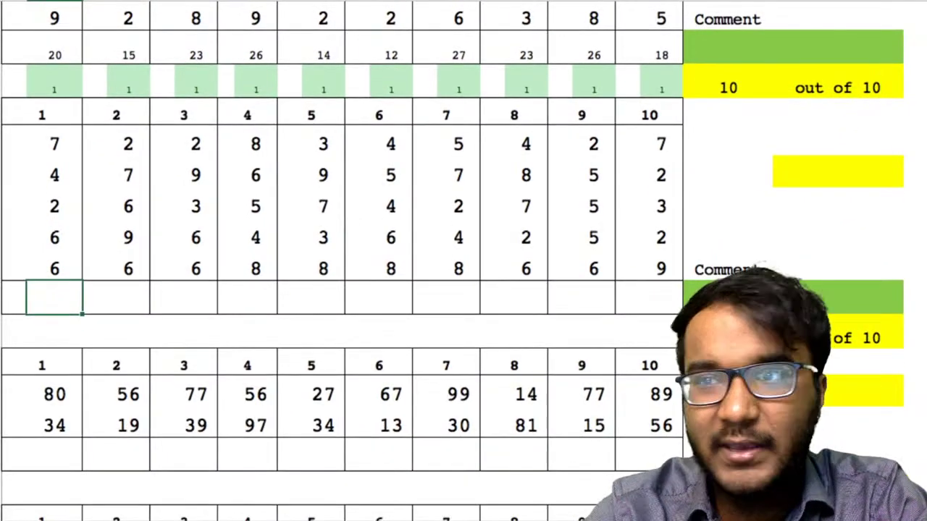
{"action": "scroll", "coordinate": [440, 402], "scroll_direction": "left", "scroll_amount": 3}
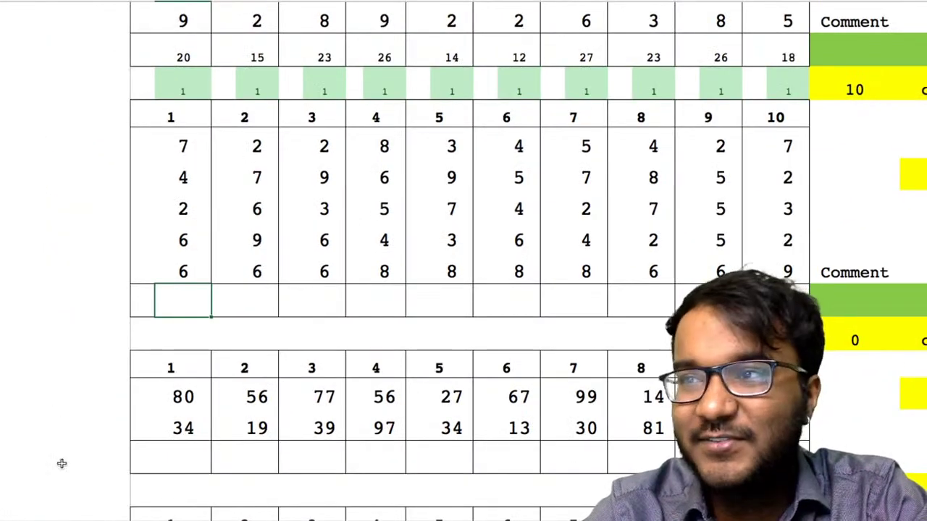
{"action": "scroll", "coordinate": [63, 463], "scroll_direction": "right", "scroll_amount": 3}
{"action": "scroll", "coordinate": [63, 464], "scroll_direction": "left", "scroll_amount": 2}
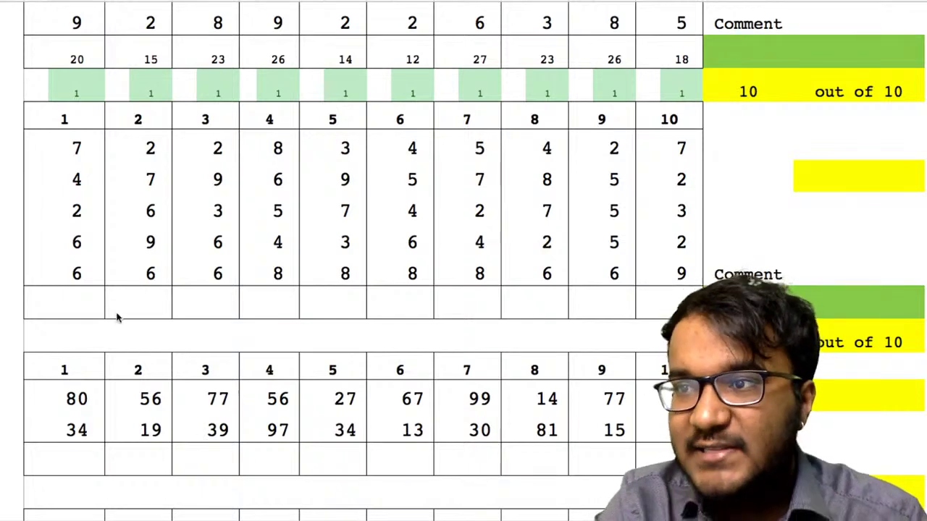
{"action": "left_click", "coordinate": [89, 301]}
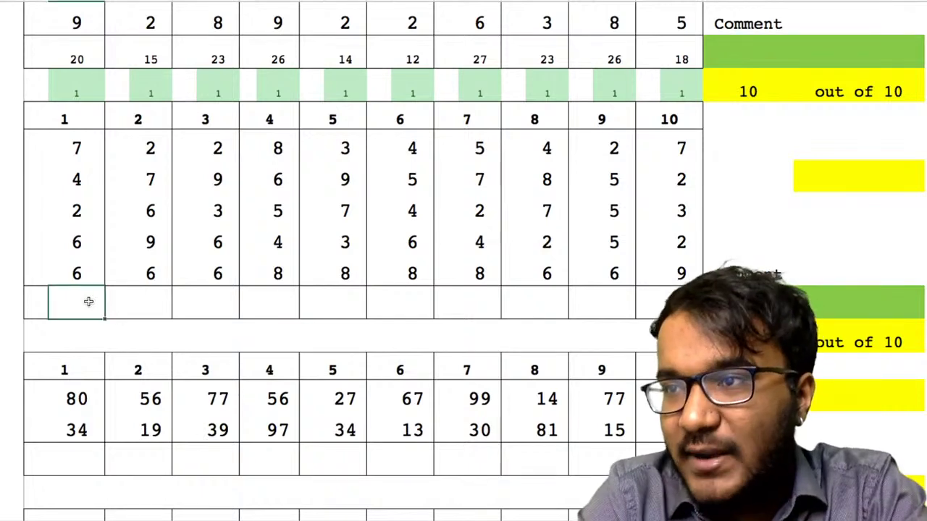
{"action": "type", "text": "25"}
{"action": "key", "text": "Tab"}
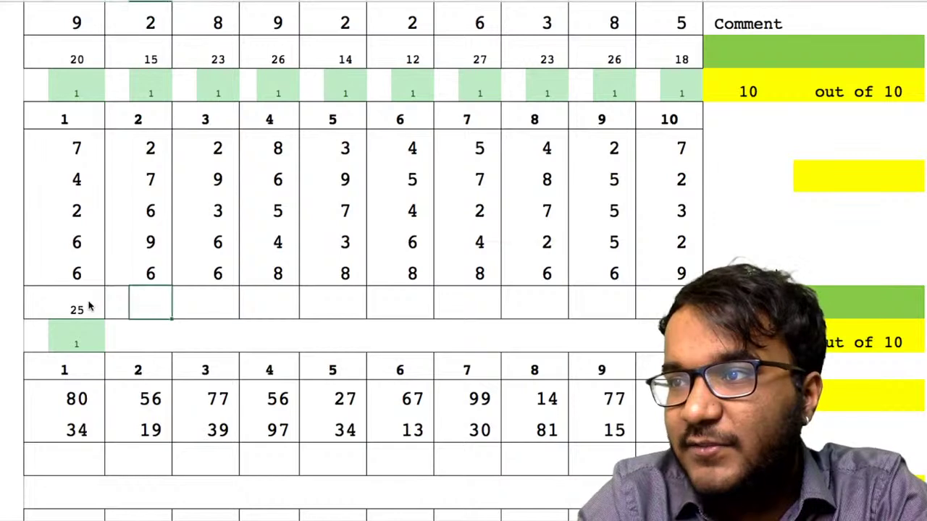
{"action": "type", "text": "30"}
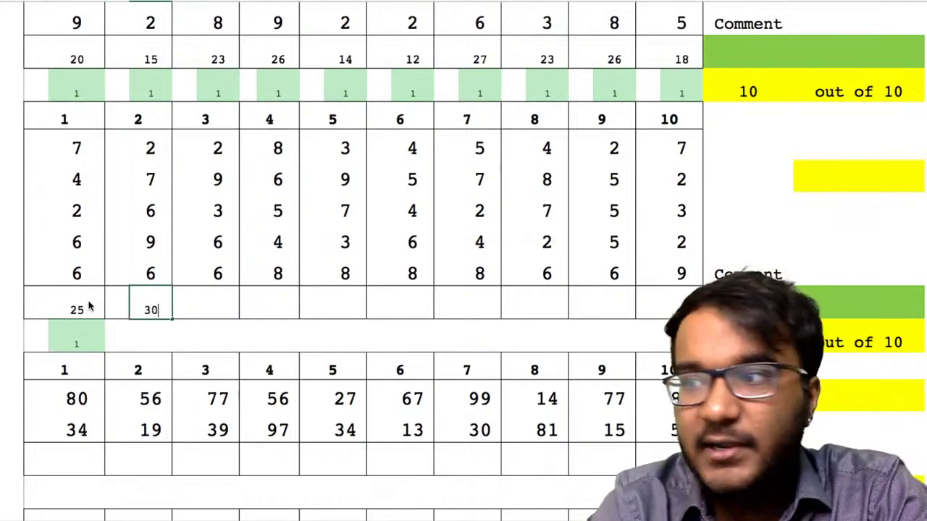
{"action": "key", "text": "Tab"}
{"action": "type", "text": "26"}
{"action": "key", "text": "Tab"}
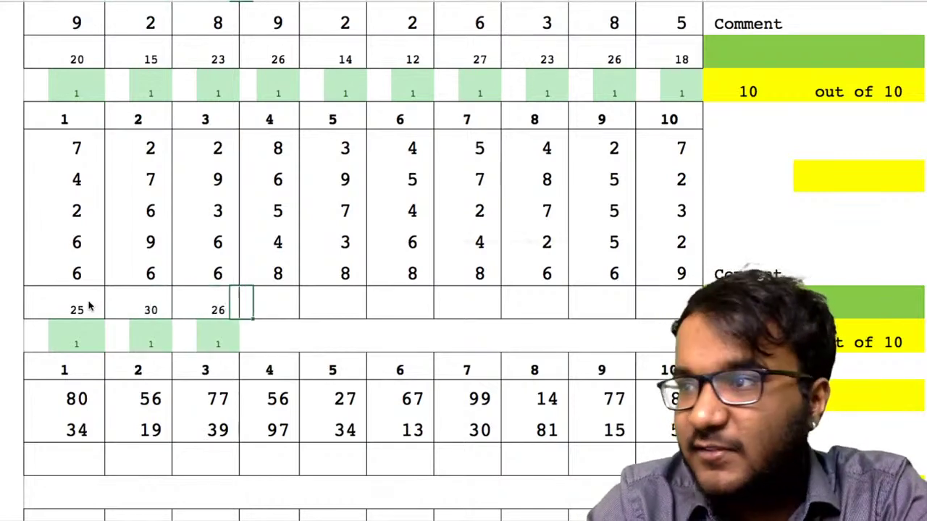
Step: Enter the sums 31, 30, 27 and 26 below columns 4 to 7 of the five-number addition table
{"action": "type", "text": "2"}
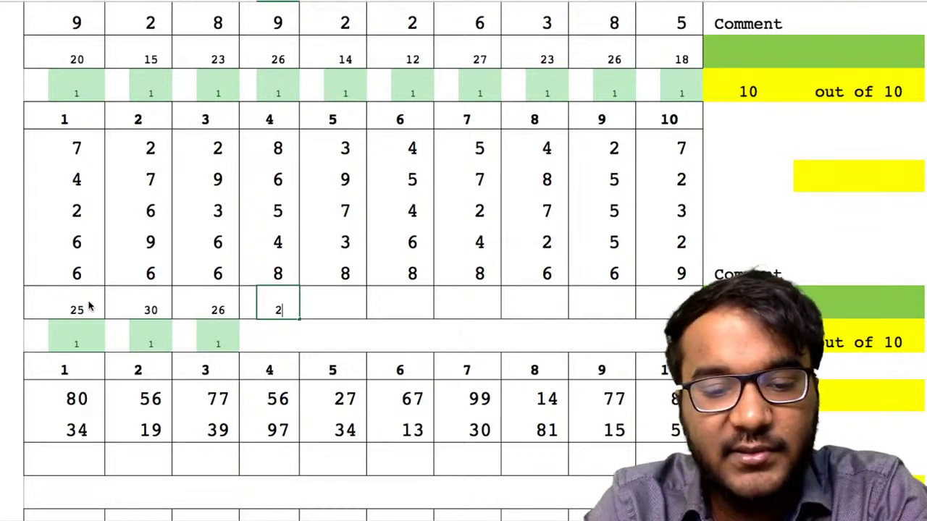
{"action": "type", "text": "1"}
{"action": "key", "text": "Tab"}
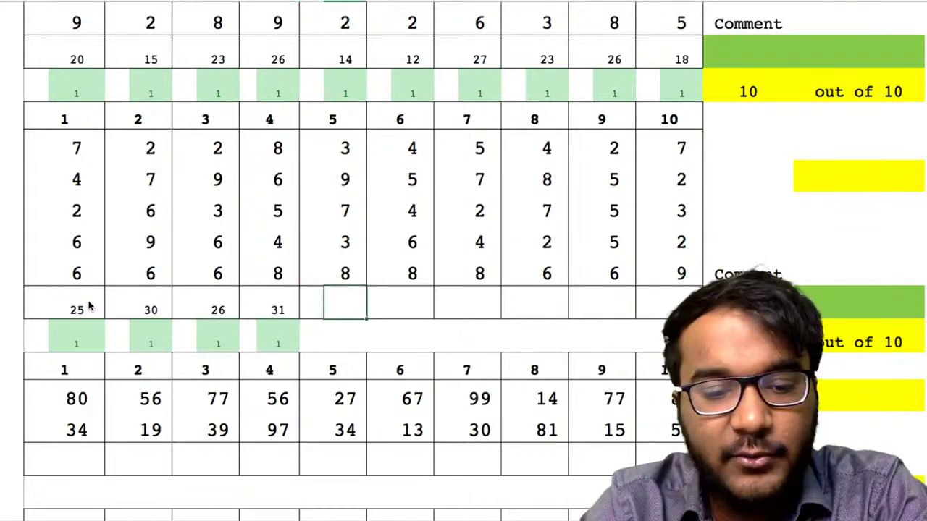
{"action": "type", "text": "30"}
{"action": "key", "text": "Tab"}
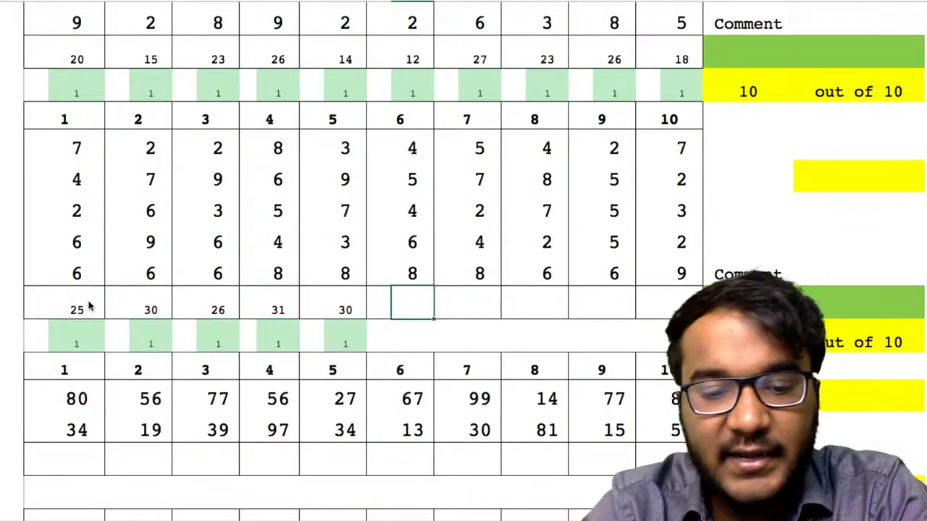
{"action": "type", "text": "27"}
{"action": "key", "text": "Tab"}
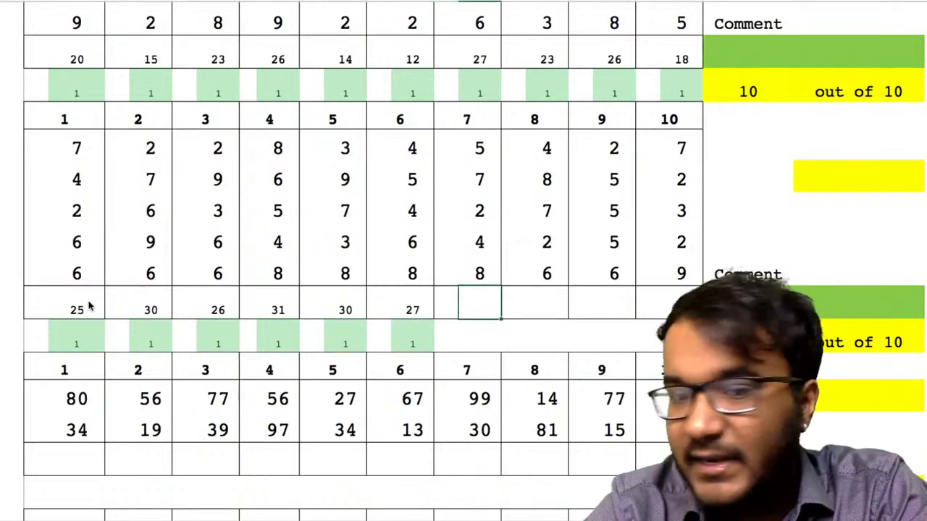
{"action": "type", "text": "26"}
{"action": "key", "text": "Tab"}
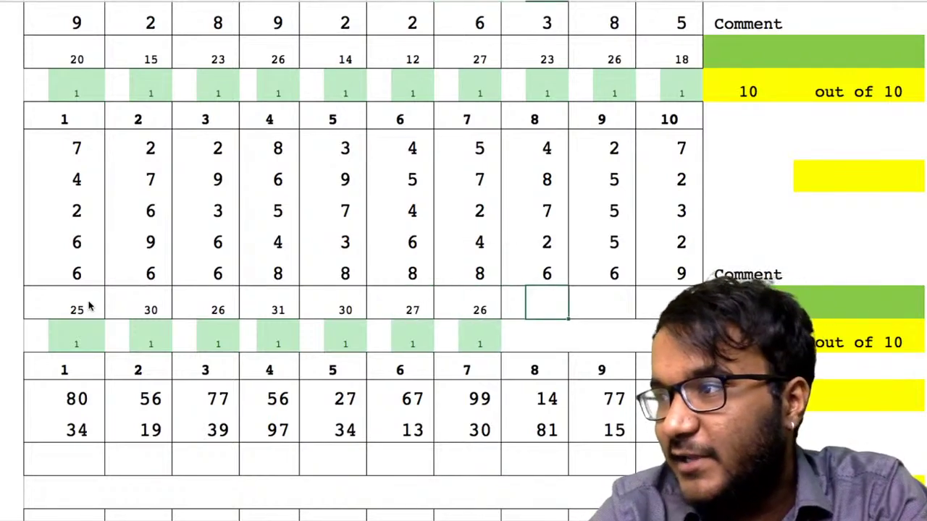
Step: Try 37 as the sum below column 8 of the five-number addition table
{"action": "type", "text": "37"}
{"action": "key", "text": "Tab"}
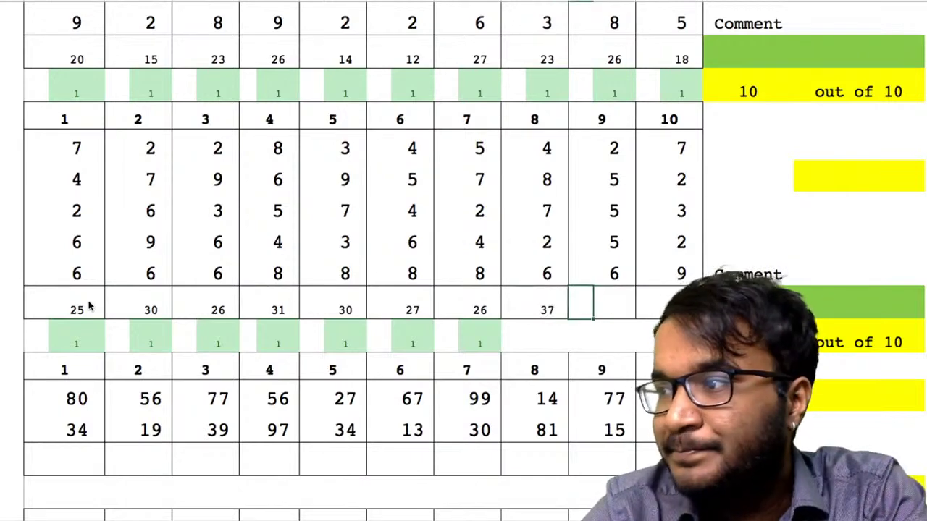
{"action": "key", "text": "shift+Tab"}
{"action": "type", "text": "37"}
{"action": "key", "text": "Tab"}
{"action": "key", "text": "shift+Tab"}
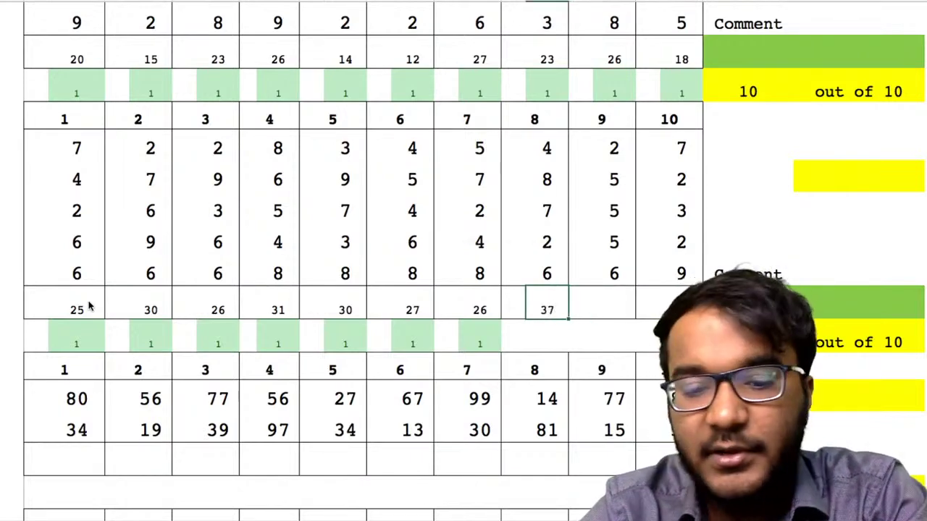
Step: Enter the sums 27, 23 and 23 below columns 8 to 10 of the five-number addition table
{"action": "type", "text": "27"}
{"action": "key", "text": "Tab"}
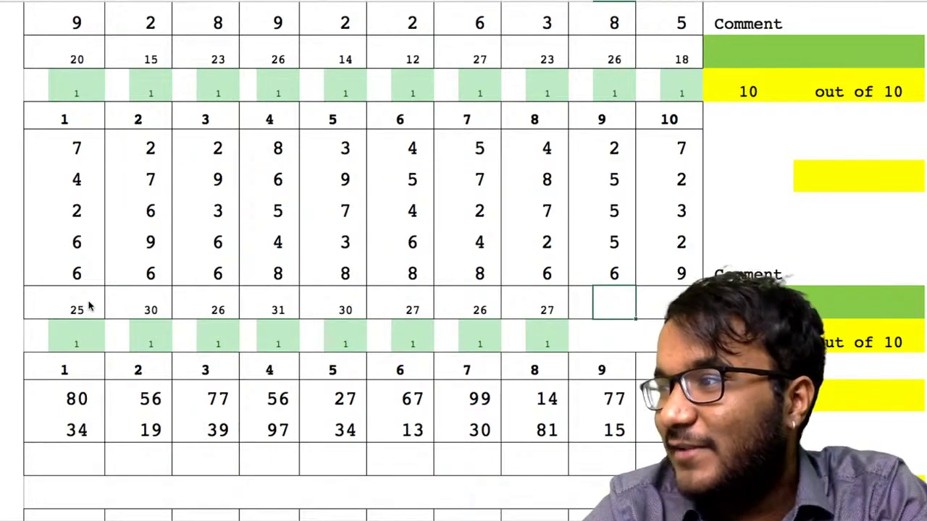
{"action": "type", "text": "3"}
{"action": "key", "text": "BackSpace"}
{"action": "type", "text": "23"}
{"action": "key", "text": "Tab"}
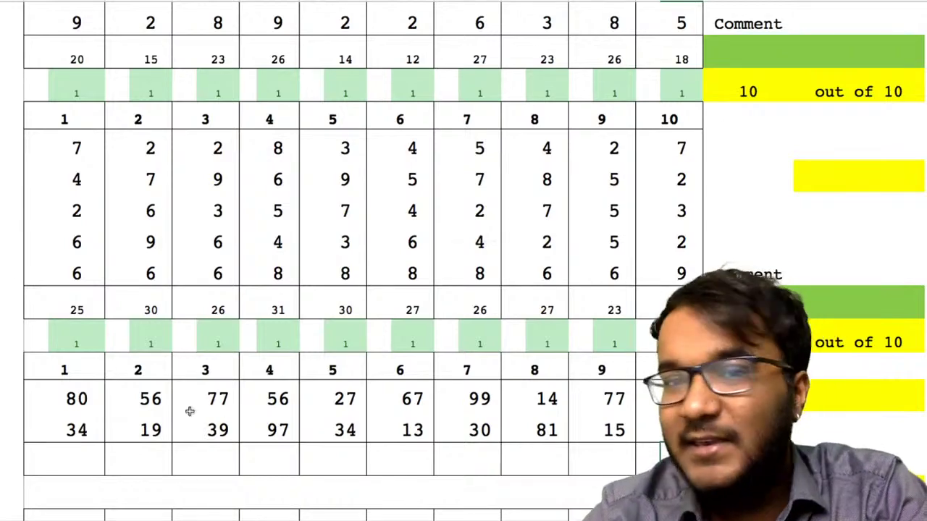
Step: Enter the sums 114, 75 and 116 below columns 1 to 3 of the table adding two two-digit numbers
{"action": "scroll", "coordinate": [274, 277], "scroll_direction": "down", "scroll_amount": 5}
{"action": "scroll", "coordinate": [273, 280], "scroll_direction": "right", "scroll_amount": 3}
{"action": "scroll", "coordinate": [273, 279], "scroll_direction": "down", "scroll_amount": 1}
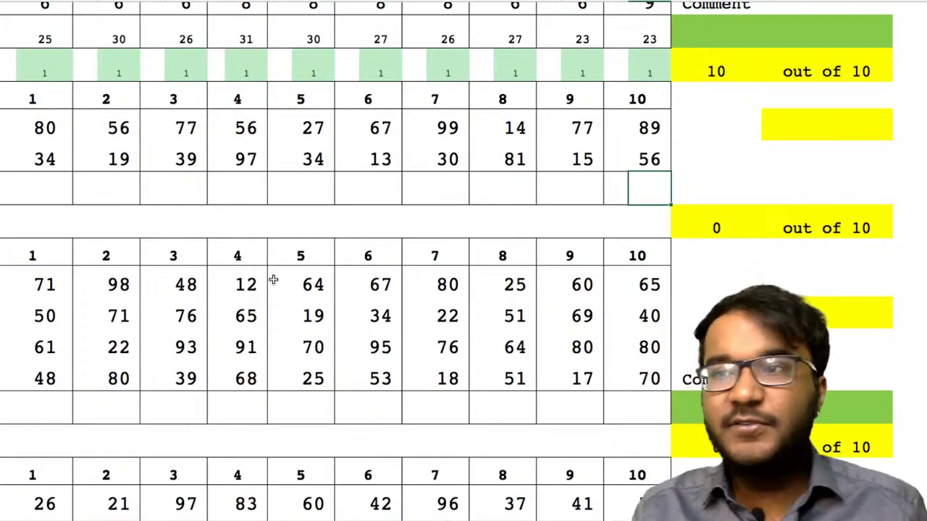
{"action": "scroll", "coordinate": [213, 337], "scroll_direction": "left", "scroll_amount": 2}
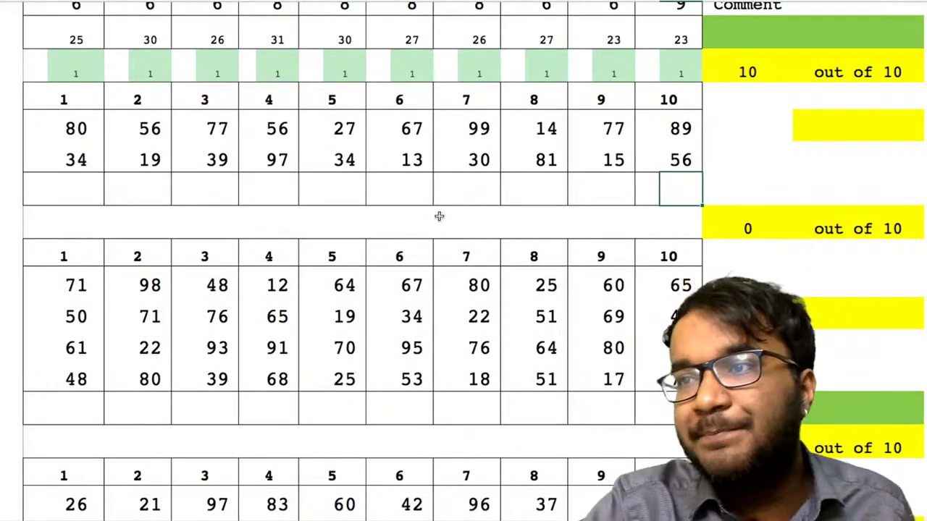
{"action": "left_click", "coordinate": [65, 186]}
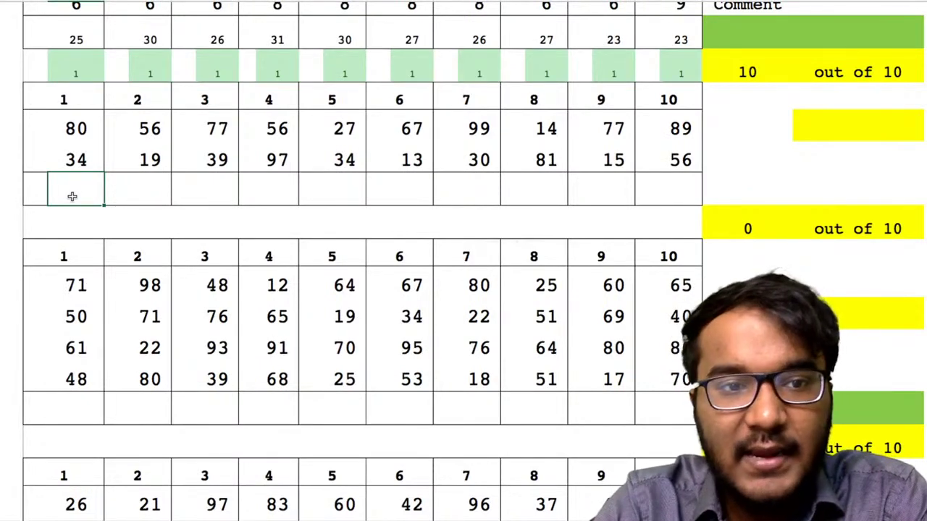
{"action": "type", "text": "114"}
{"action": "key", "text": "Tab"}
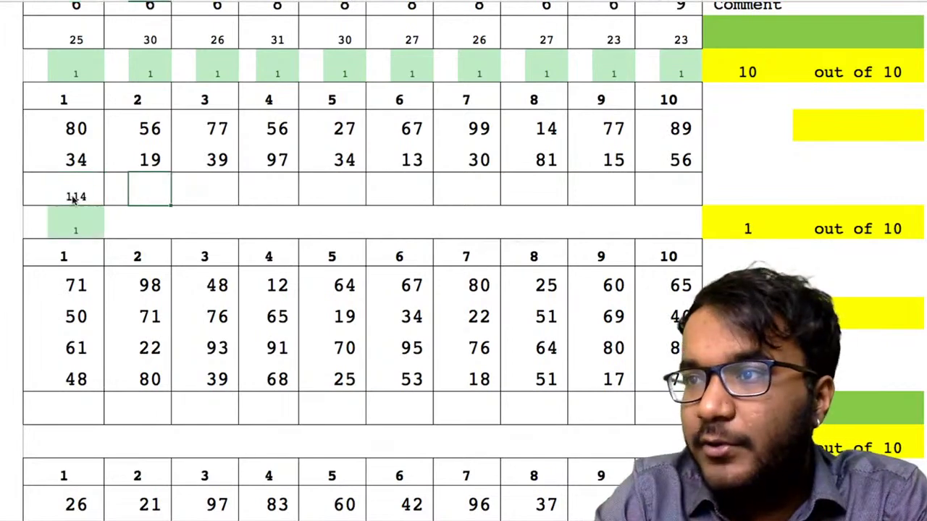
{"action": "type", "text": "75"}
{"action": "key", "text": "Tab"}
{"action": "type", "text": "116"}
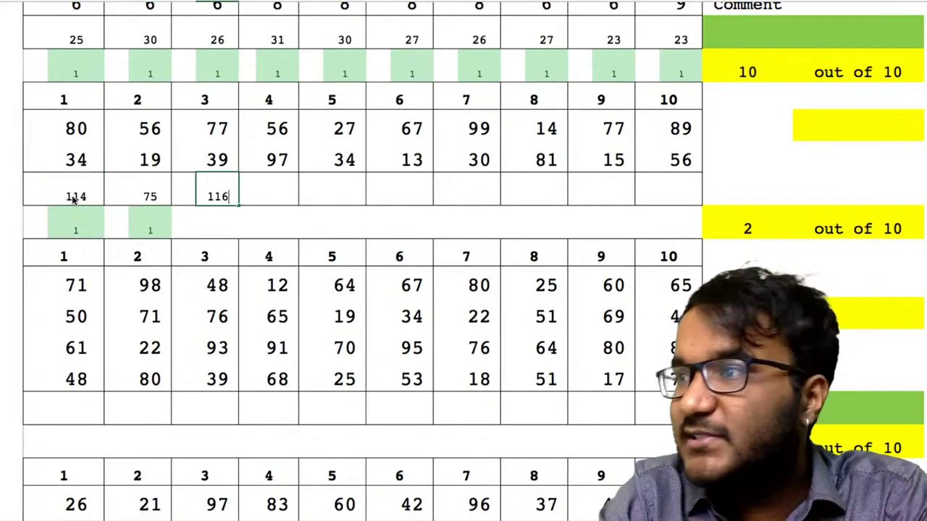
{"action": "key", "text": "Tab"}
Step: Enter the sums 153, 61, 80 and 129 below columns 4 to 7 of the two-number addition table
{"action": "type", "text": "153"}
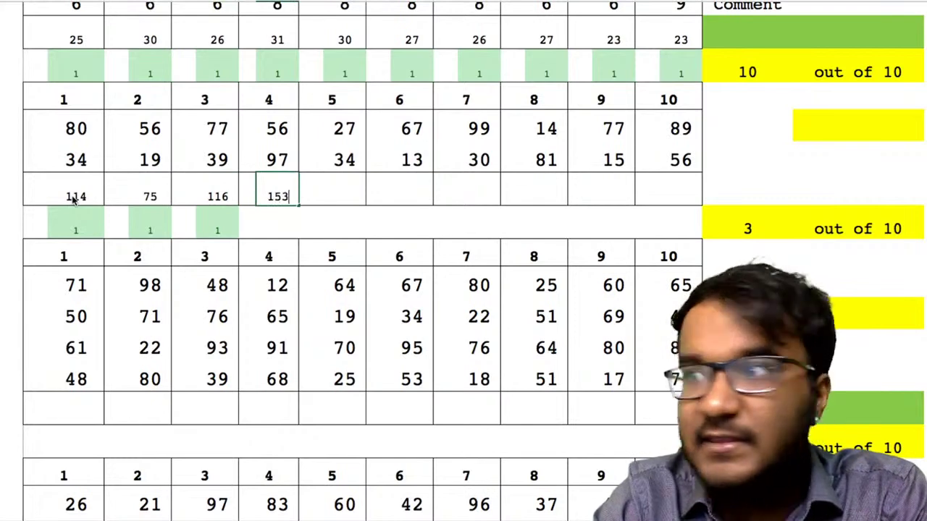
{"action": "key", "text": "Tab"}
{"action": "type", "text": "61"}
{"action": "key", "text": "Tab"}
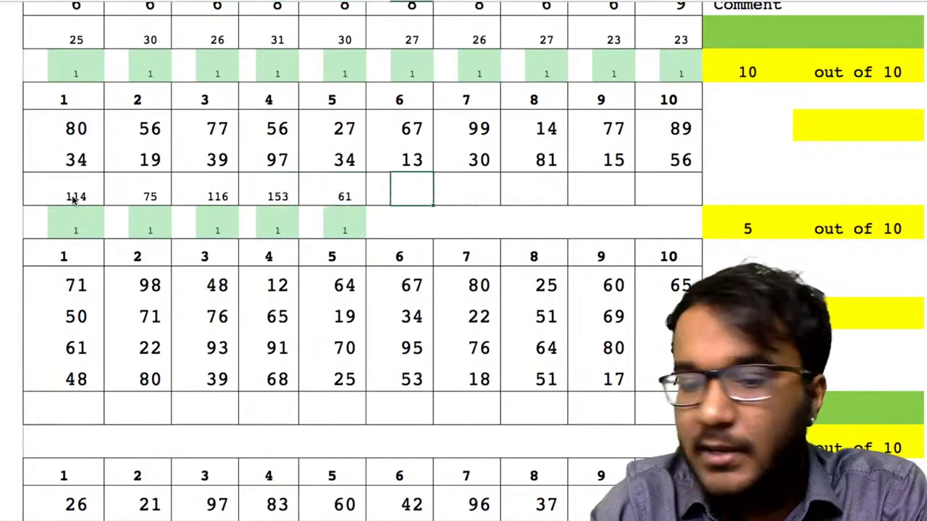
{"action": "type", "text": "80"}
{"action": "key", "text": "Tab"}
{"action": "type", "text": "129"}
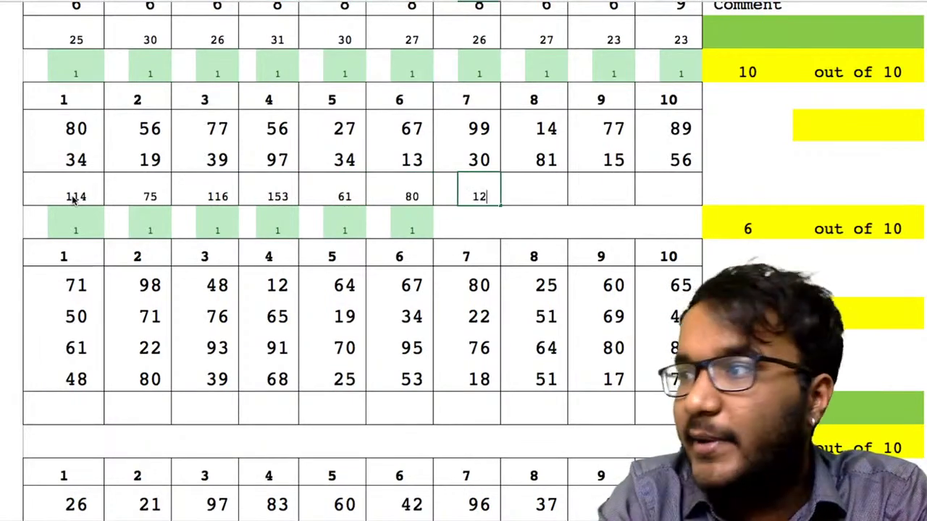
{"action": "key", "text": "Tab"}
Step: Enter the sums 95, 92 and 145 below columns 8 to 10 of the two-number addition table
{"action": "type", "text": "95"}
{"action": "key", "text": "Tab"}
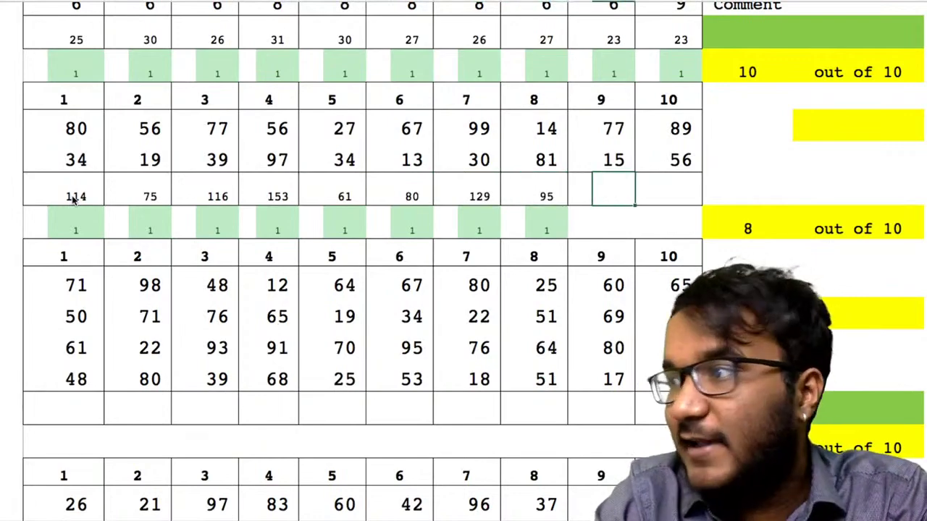
{"action": "type", "text": "92"}
{"action": "key", "text": "Tab"}
{"action": "type", "text": "145"}
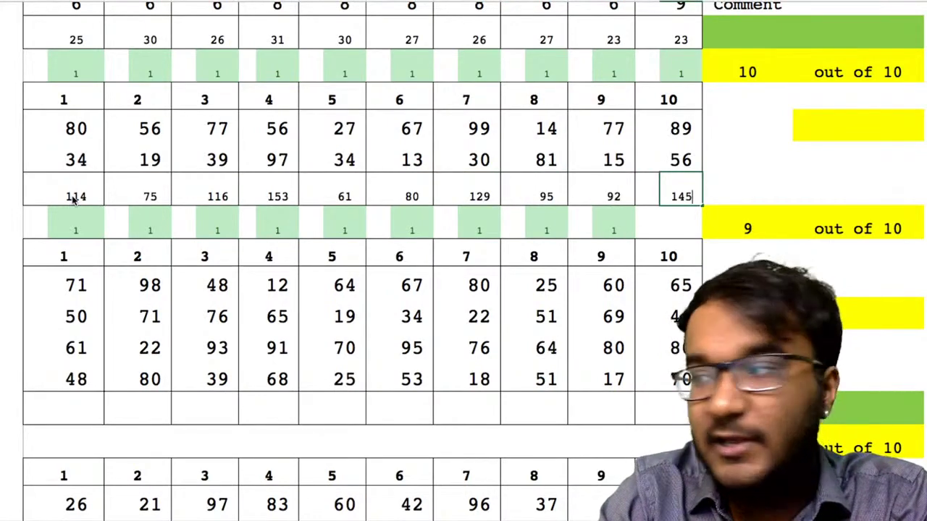
{"action": "key", "text": "Return"}
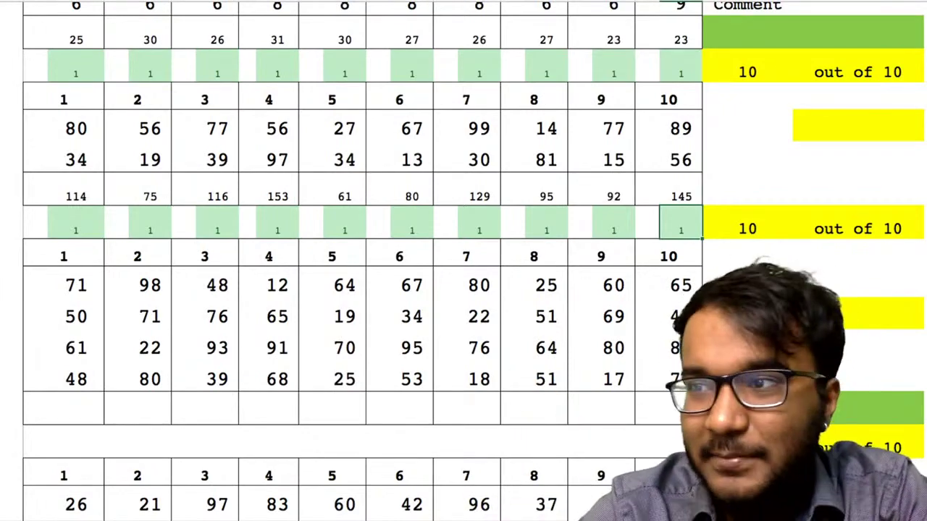
Step: Enter the sums 230 and 271 below columns 1 and 2 of the four-number table starting with 71
{"action": "scroll", "coordinate": [151, 313], "scroll_direction": "down", "scroll_amount": 5}
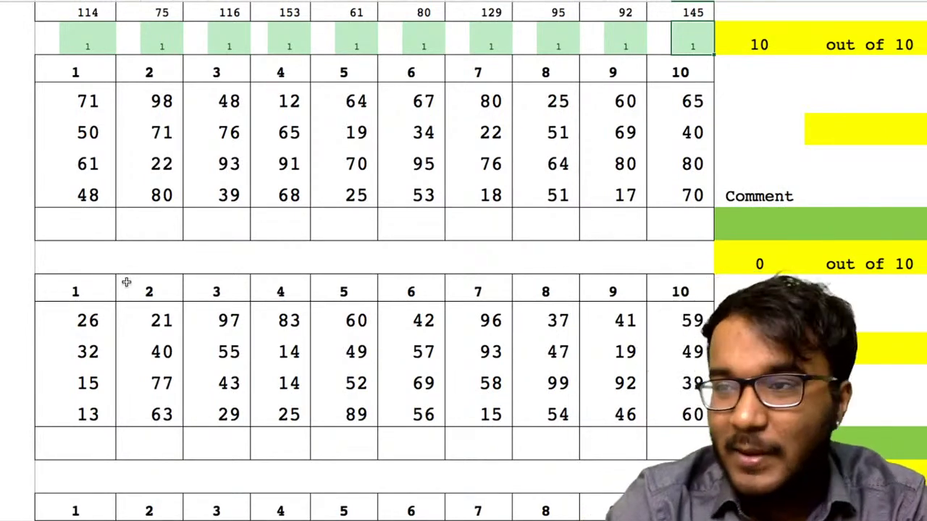
{"action": "left_click", "coordinate": [88, 235]}
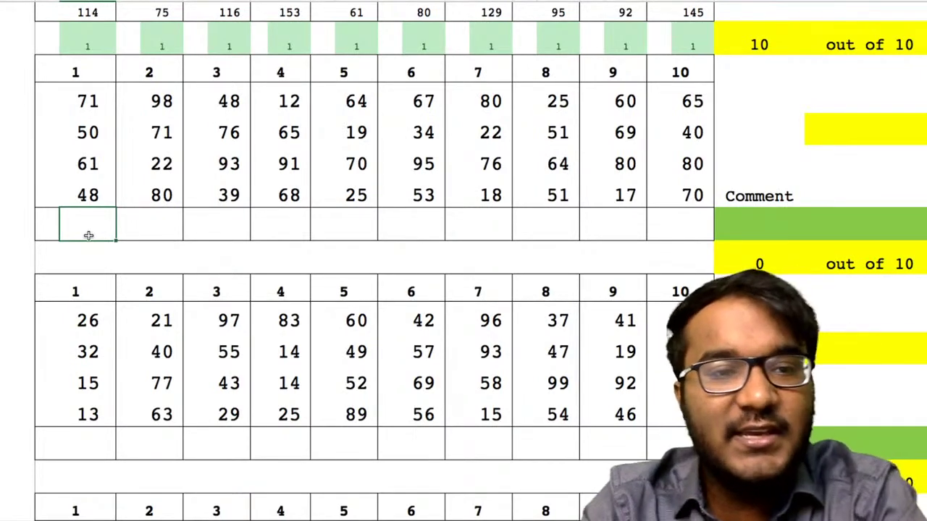
{"action": "type", "text": "230"}
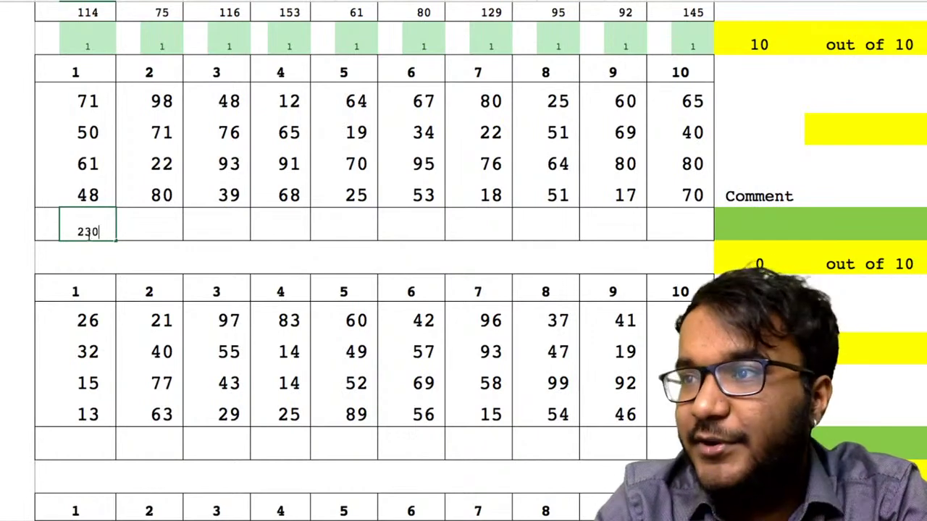
{"action": "key", "text": "Tab"}
{"action": "type", "text": "271"}
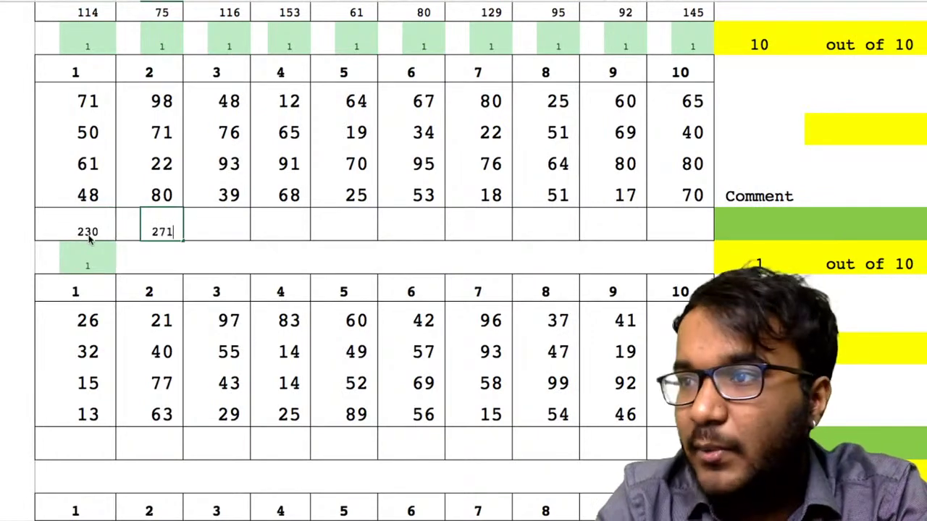
{"action": "key", "text": "Tab"}
{"action": "key", "text": "Tab"}
{"action": "key", "text": "shift+Tab"}
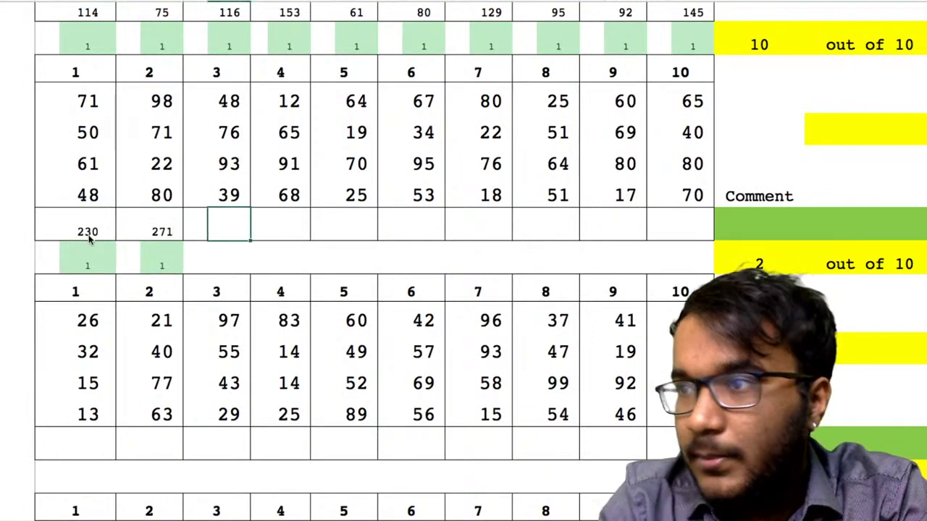
Step: Enter the sums 256, 236 and 178 below columns 3 to 5 of the four-number table starting with 71
{"action": "type", "text": "256"}
{"action": "key", "text": "Tab"}
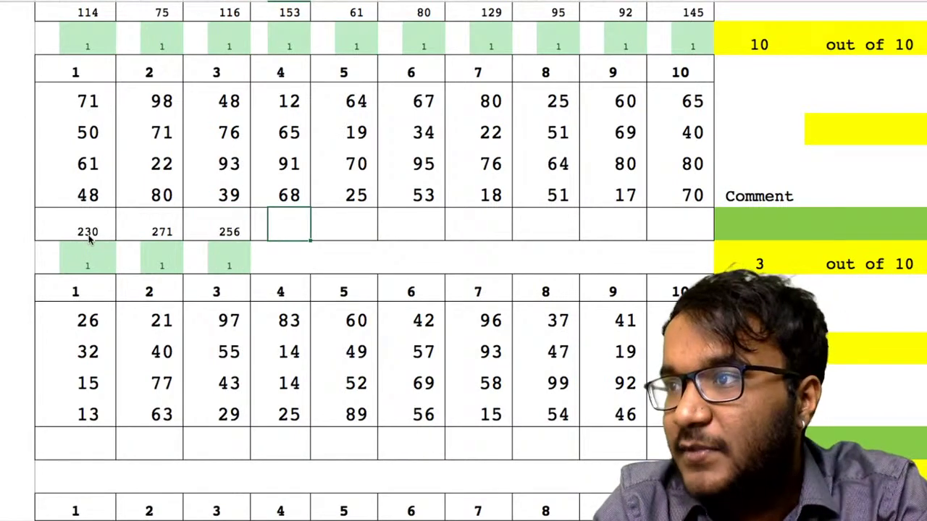
{"action": "type", "text": "236"}
{"action": "key", "text": "Tab"}
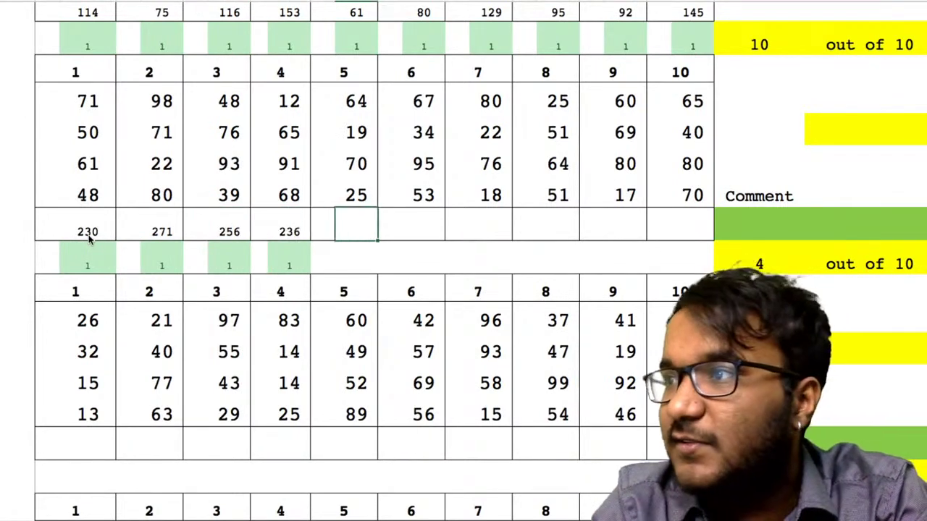
{"action": "type", "text": "178"}
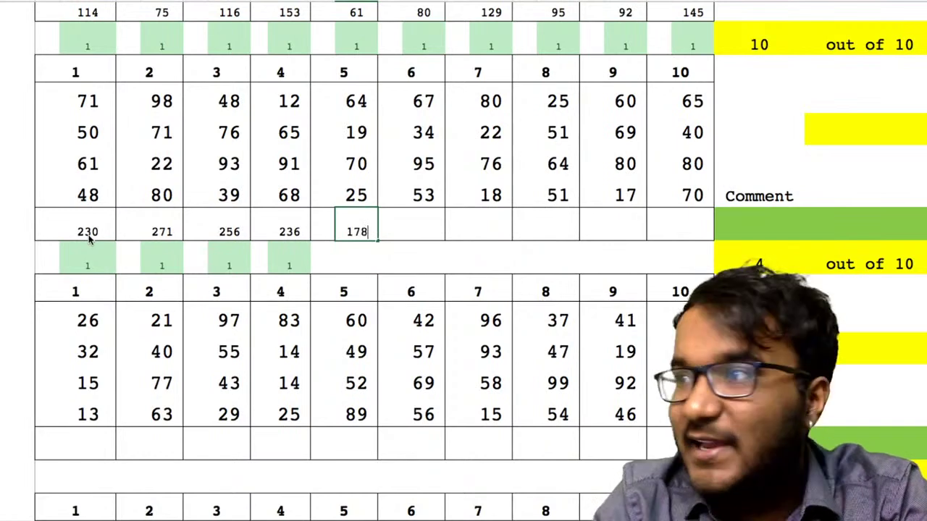
{"action": "key", "text": "Tab"}
Step: Enter the sums 249, 196 and 191 below columns 6 to 8 of the four-number table starting with 71
{"action": "type", "text": "249"}
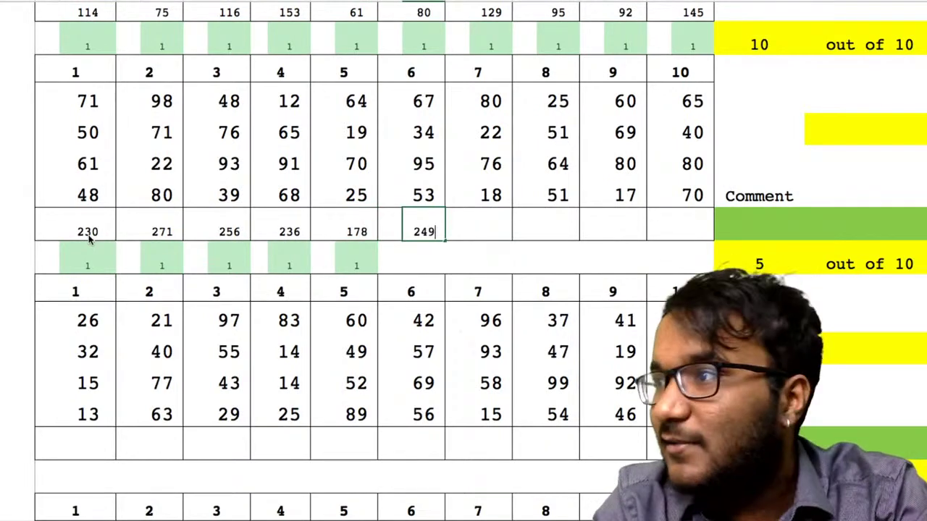
{"action": "key", "text": "Tab"}
{"action": "type", "text": "196"}
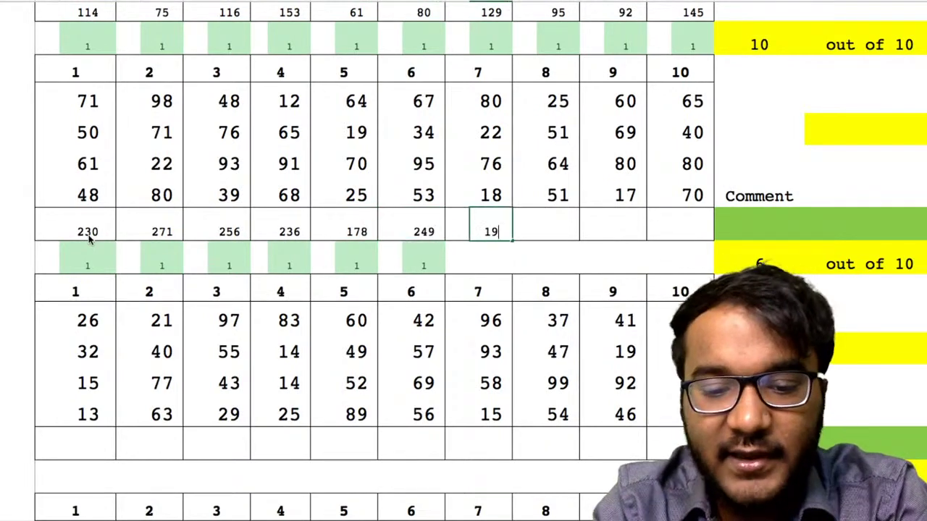
{"action": "key", "text": "Tab"}
{"action": "type", "text": "191"}
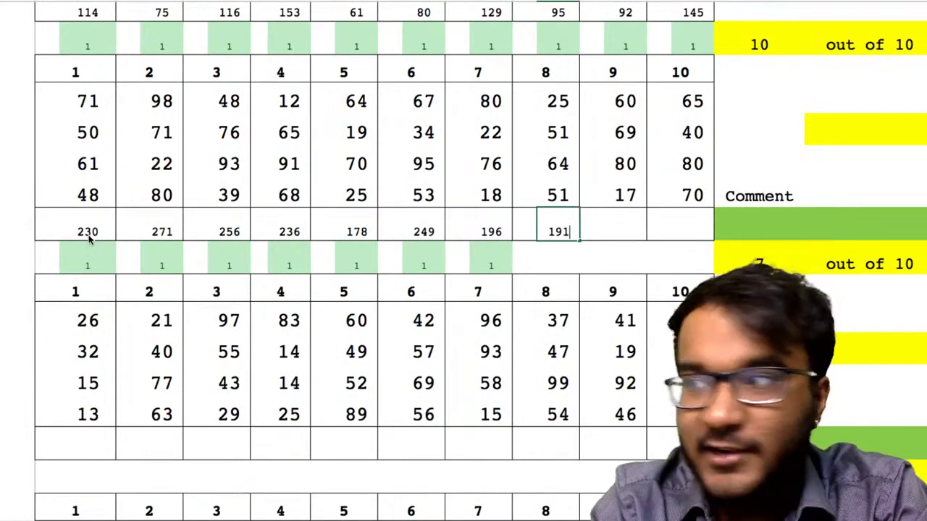
{"action": "key", "text": "Tab"}
Step: Enter the sums 226 and 255 below columns 9 and 10 of the four-number table starting with 71
{"action": "type", "text": "226"}
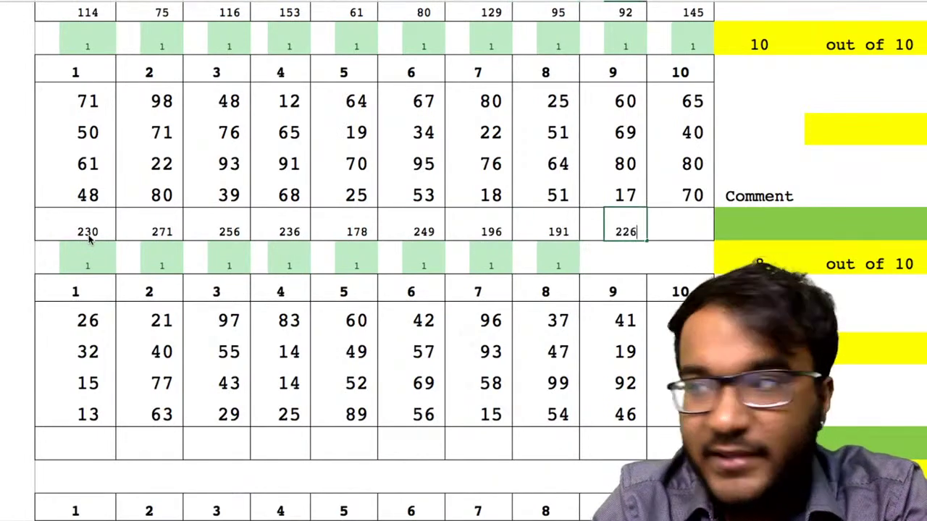
{"action": "key", "text": "Tab"}
{"action": "type", "text": "255"}
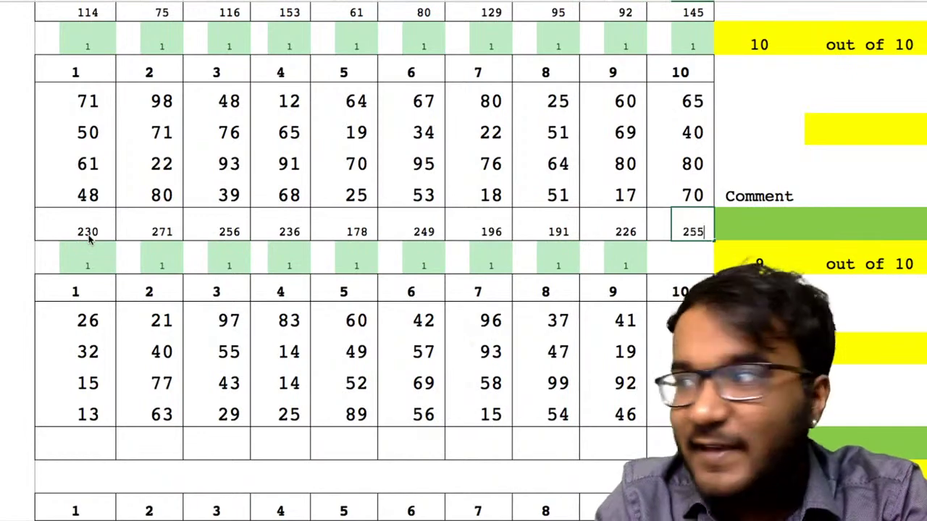
{"action": "key", "text": "Return"}
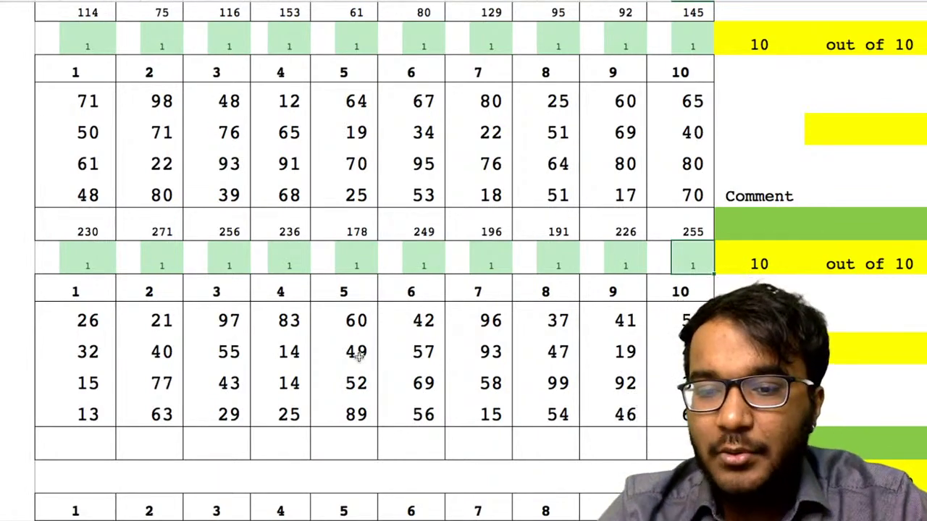
Step: Enter the time note "11 sec" beneath the yellow cell beside the four-number table starting with 26
{"action": "scroll", "coordinate": [168, 304], "scroll_direction": "down", "scroll_amount": 3}
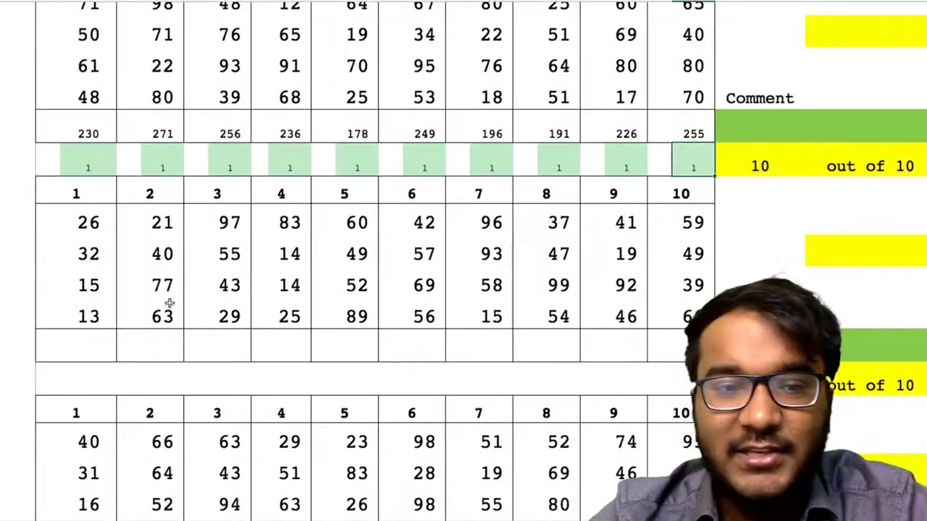
{"action": "scroll", "coordinate": [168, 304], "scroll_direction": "down", "scroll_amount": 1}
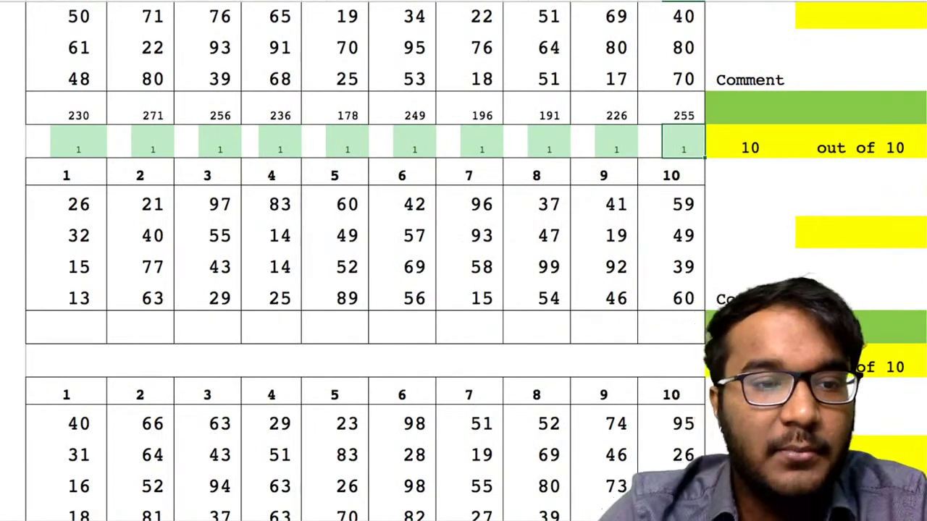
{"action": "left_click", "coordinate": [99, 332]}
{"action": "scroll", "coordinate": [98, 332], "scroll_direction": "down", "scroll_amount": 3}
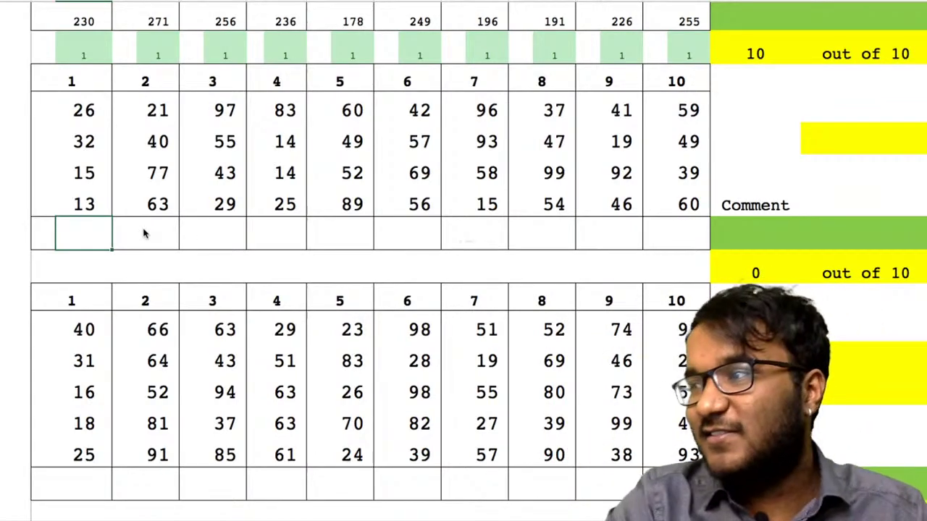
{"action": "left_click", "coordinate": [786, 181]}
{"action": "left_click", "coordinate": [859, 183]}
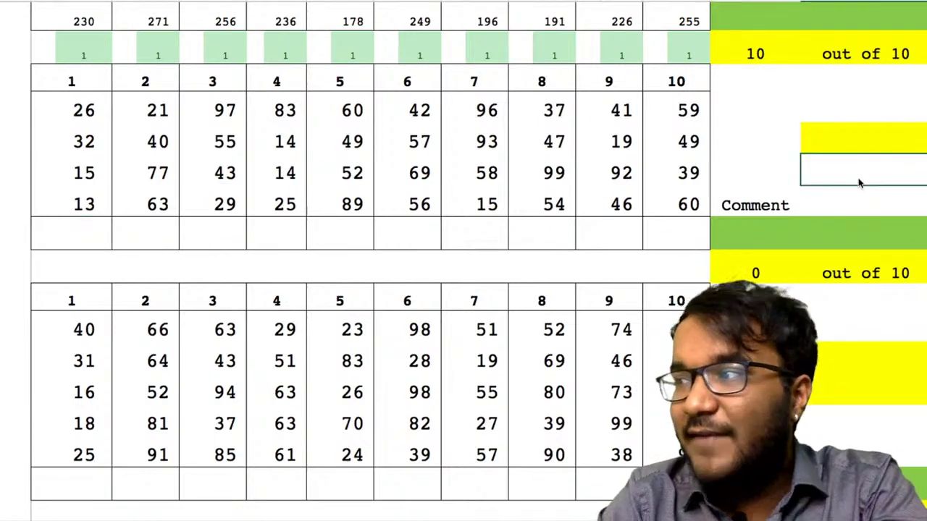
{"action": "type", "text": "11 sec"}
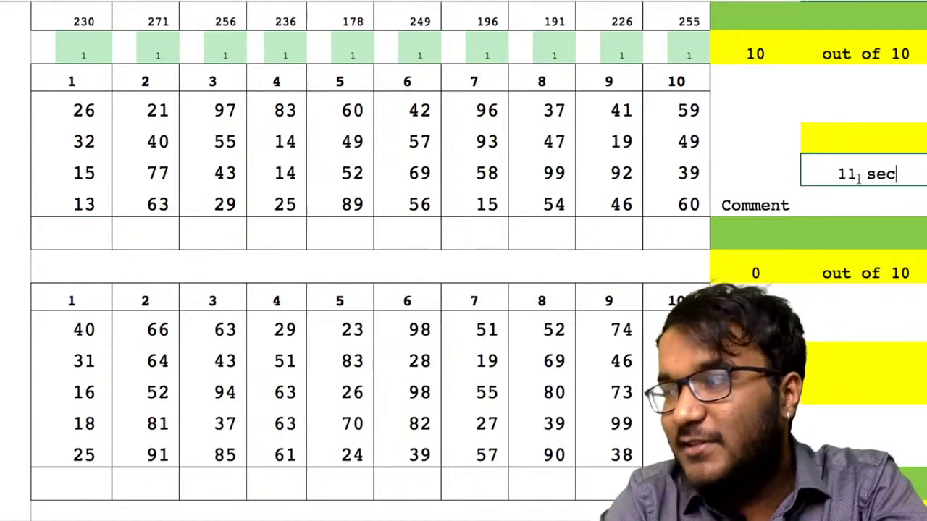
{"action": "key", "text": "Return"}
{"action": "key", "text": "Down"}
{"action": "key", "text": "Left"}
{"action": "key", "text": "Left"}
{"action": "key", "text": "Left"}
{"action": "key", "text": "Left"}
{"action": "key", "text": "Left"}
{"action": "key", "text": "Left"}
{"action": "key", "text": "Left"}
{"action": "key", "text": "Left"}
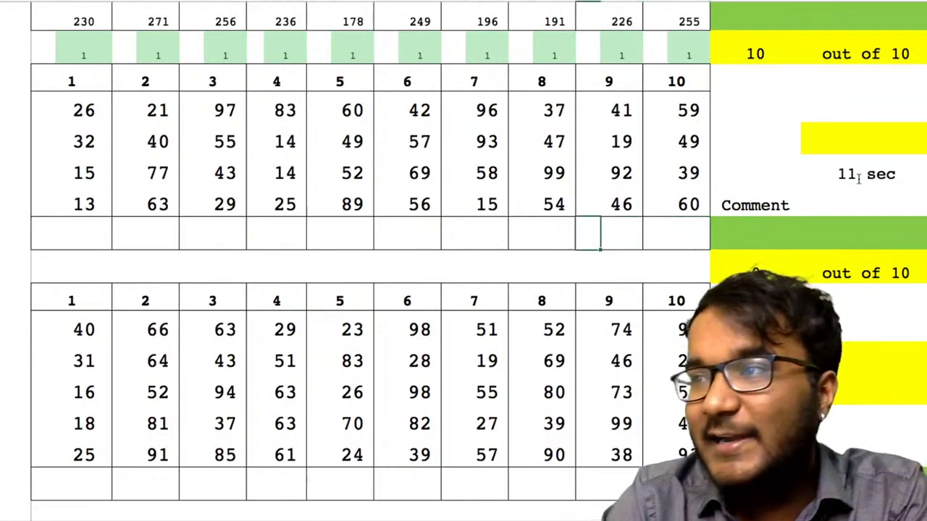
{"action": "key", "text": "Left"}
{"action": "key", "text": "Left"}
{"action": "key", "text": "Left"}
{"action": "key", "text": "Left"}
{"action": "key", "text": "Left"}
{"action": "key", "text": "Left"}
{"action": "key", "text": "Left"}
{"action": "key", "text": "Left"}
{"action": "key", "text": "Left"}
{"action": "key", "text": "Left"}
{"action": "key", "text": "Left"}
{"action": "key", "text": "Left"}
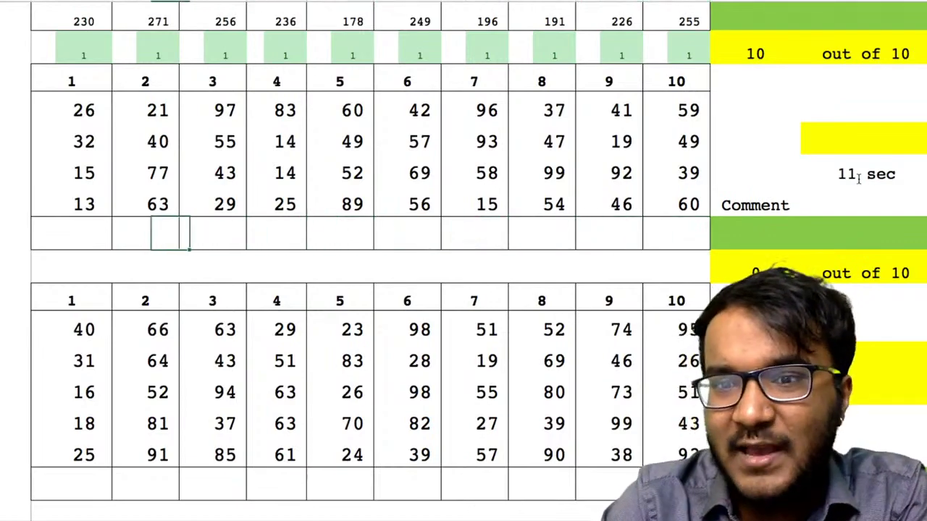
{"action": "key", "text": "Left"}
{"action": "key", "text": "Left"}
{"action": "key", "text": "Left"}
{"action": "key", "text": "Left"}
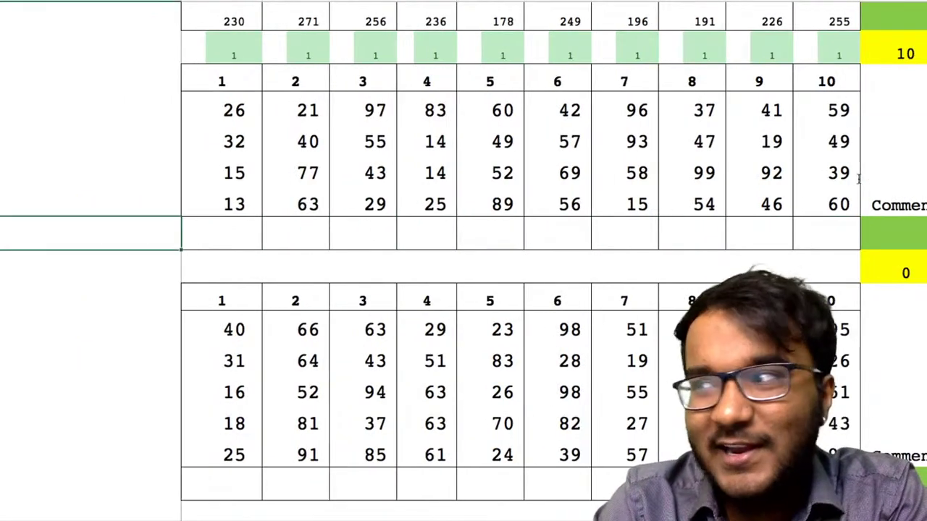
{"action": "key", "text": "Right"}
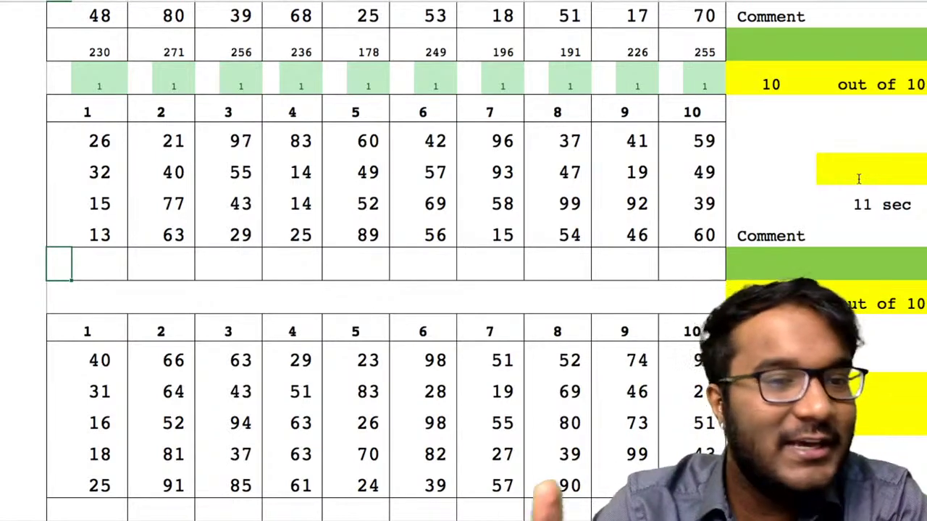
{"action": "left_click", "coordinate": [858, 179]}
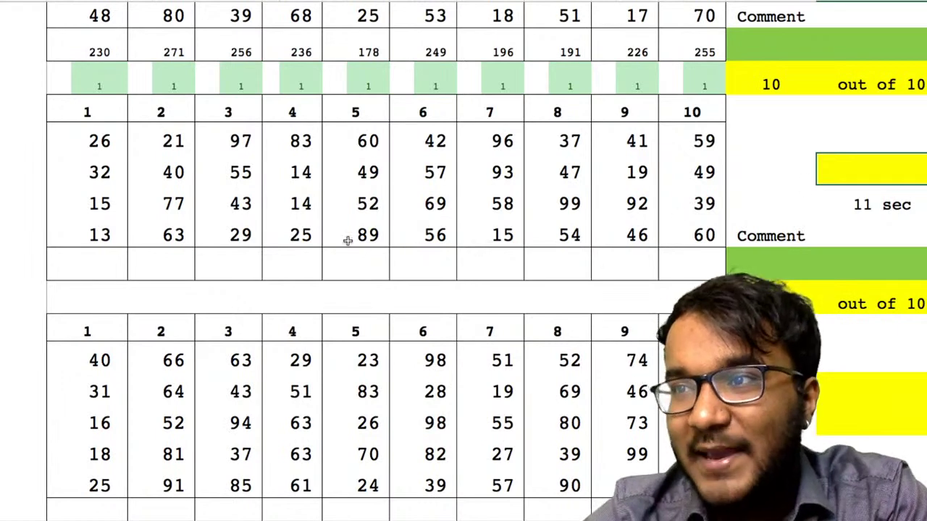
Step: Enter the sums 86, 201 and 224 below columns 1 to 3 of the four-number table starting with 26
{"action": "left_click", "coordinate": [86, 271]}
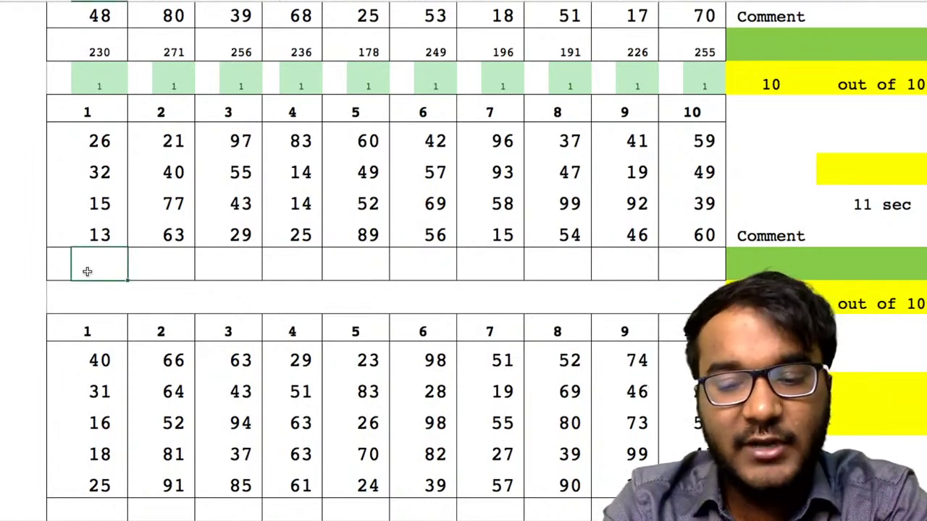
{"action": "type", "text": "86"}
{"action": "key", "text": "Tab"}
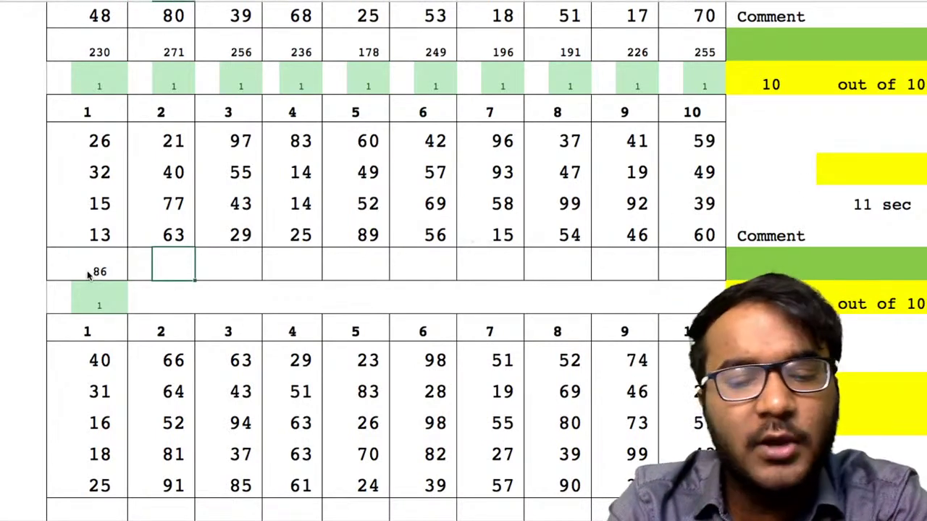
{"action": "type", "text": "201"}
{"action": "key", "text": "Tab"}
{"action": "type", "text": "22"}
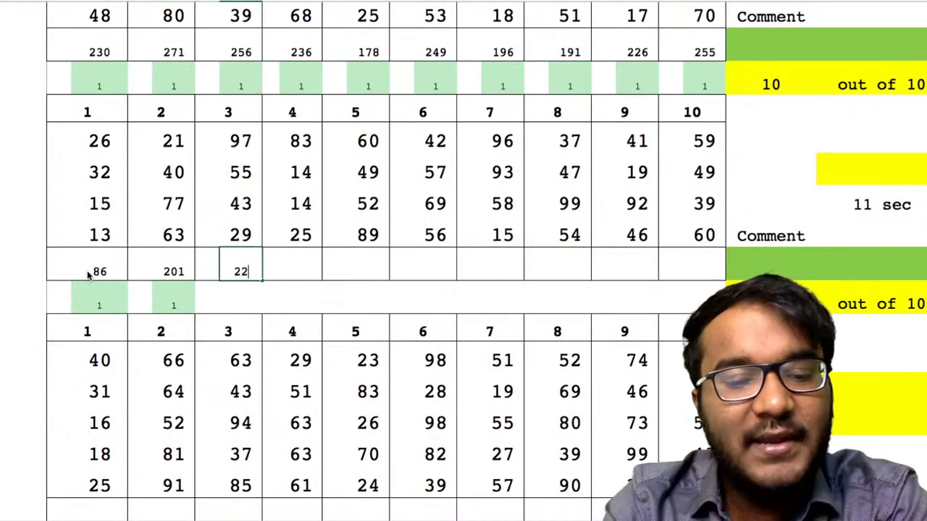
{"action": "type", "text": "4"}
{"action": "key", "text": "Tab"}
Step: Enter the sums 136, 250 and 224 below columns 4 to 6 of the four-number table starting with 26
{"action": "type", "text": "136"}
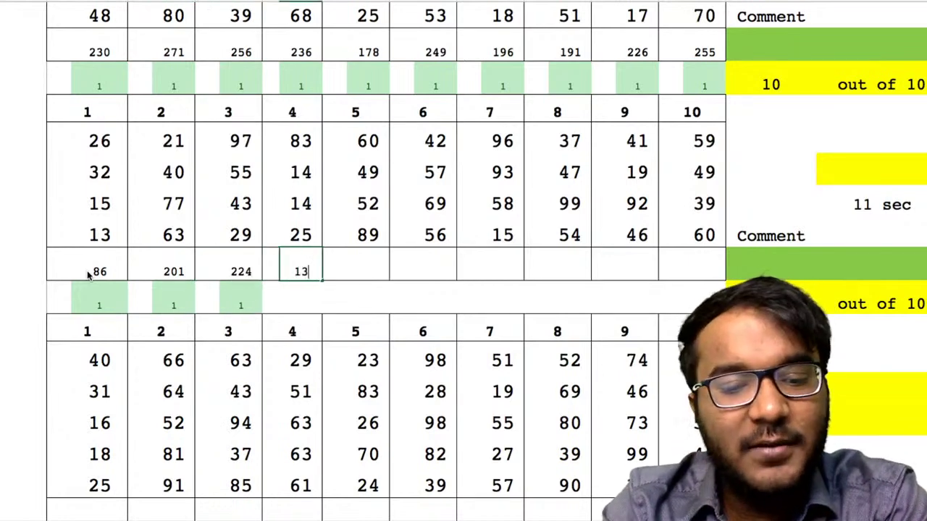
{"action": "key", "text": "Tab"}
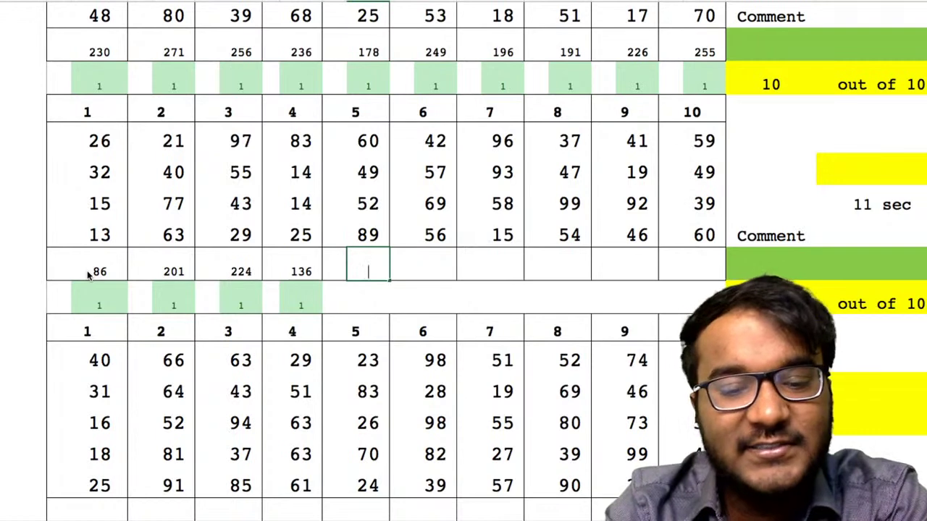
{"action": "type", "text": "250"}
{"action": "key", "text": "Tab"}
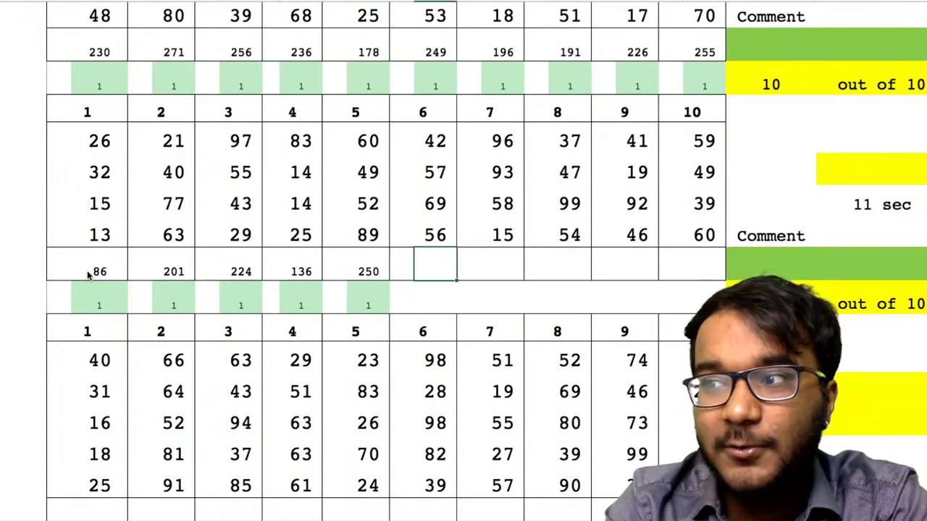
{"action": "type", "text": "224"}
{"action": "key", "text": "Tab"}
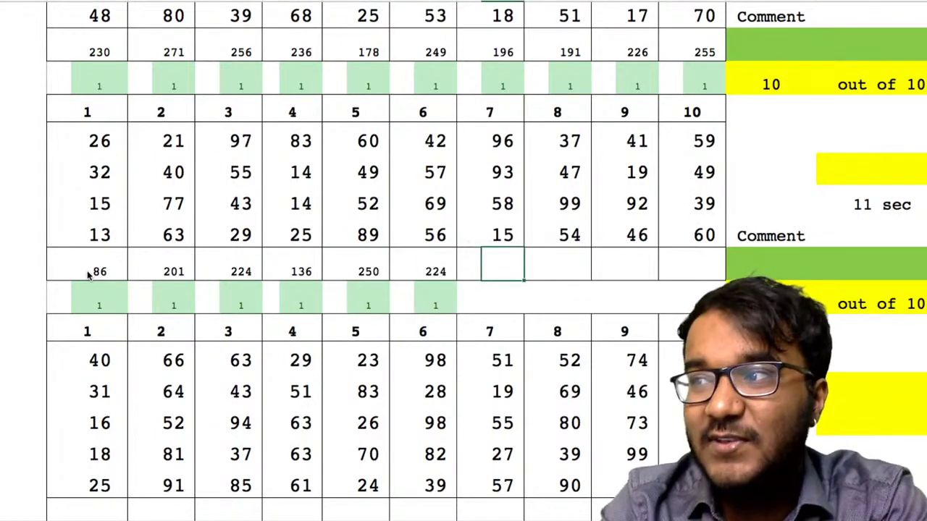
Step: Enter the sums 262, 237, 198 and 207 below columns 7 to 10 of the four-number table starting with 26
{"action": "type", "text": "262"}
{"action": "key", "text": "Tab"}
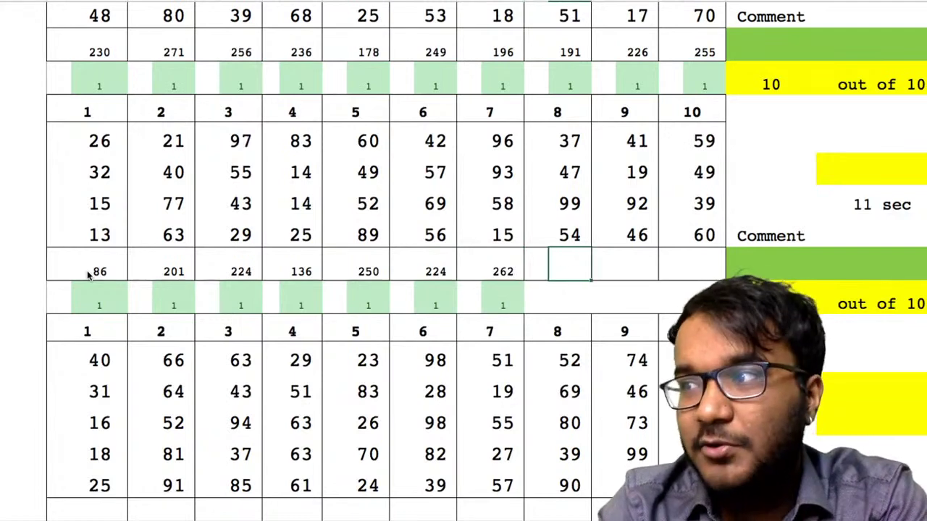
{"action": "type", "text": "237"}
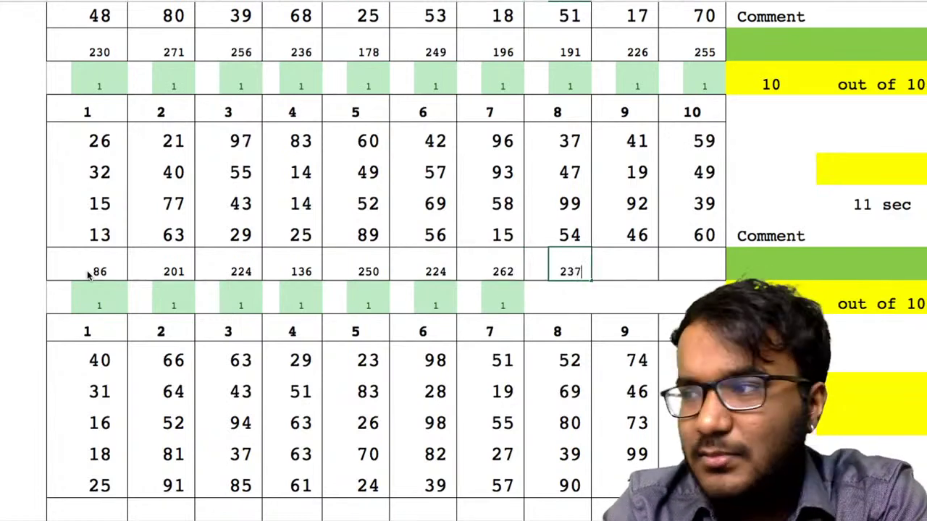
{"action": "key", "text": "Tab"}
{"action": "type", "text": "198"}
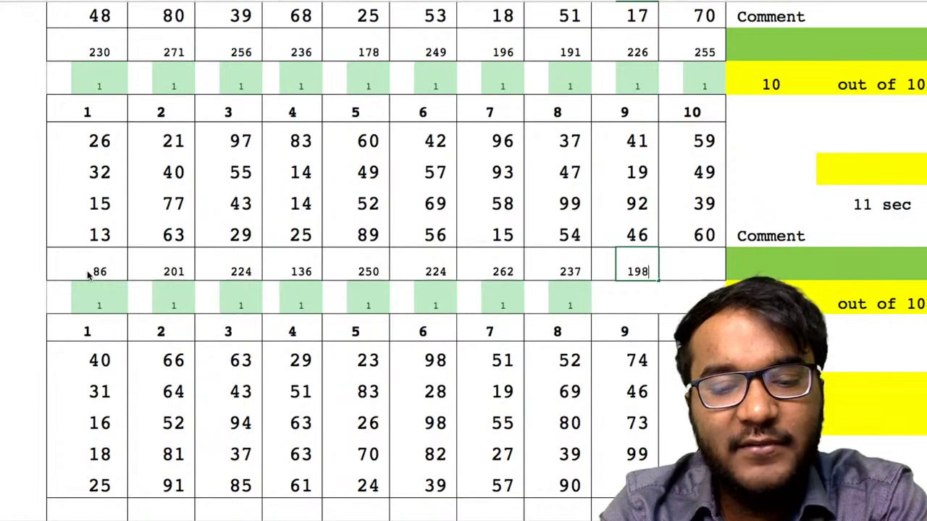
{"action": "key", "text": "Tab"}
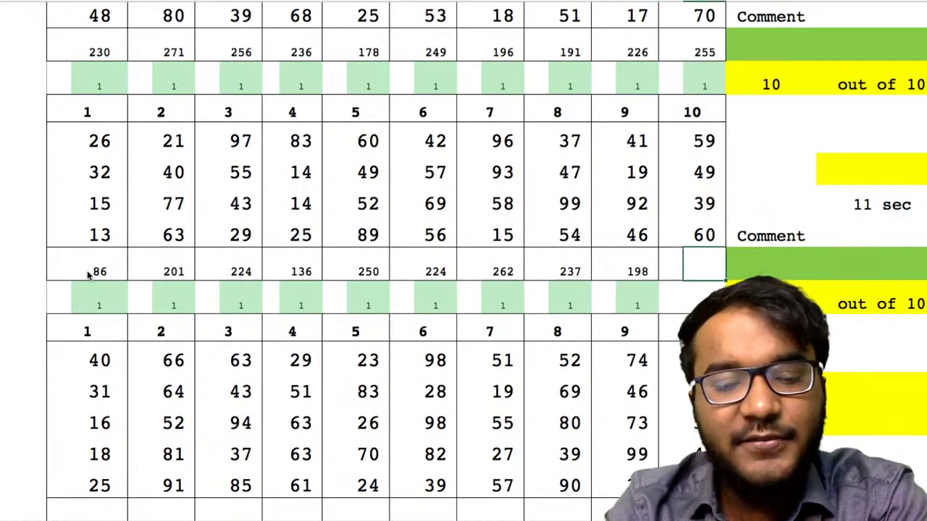
{"action": "key", "text": "Tab"}
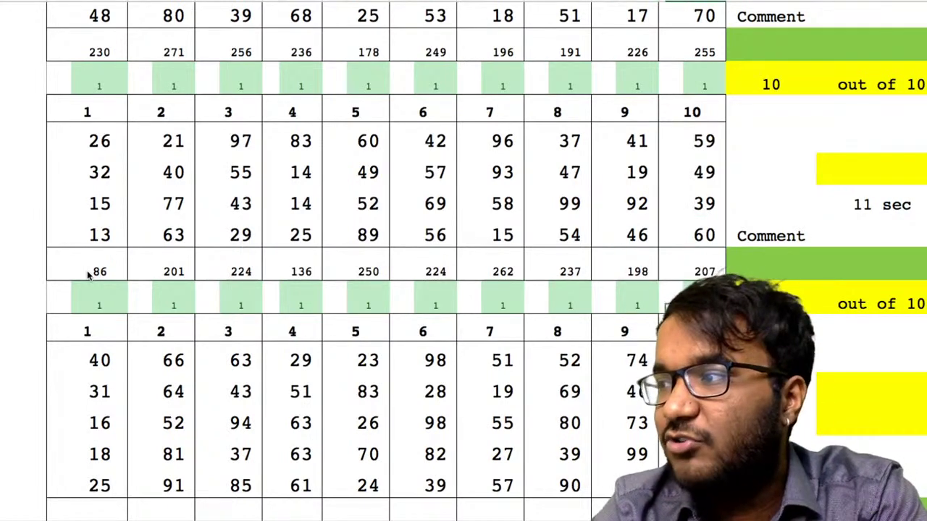
Step: Enter the sum 130 below column 1 of the five-number table starting with 40
{"action": "scroll", "coordinate": [166, 251], "scroll_direction": "down", "scroll_amount": 4}
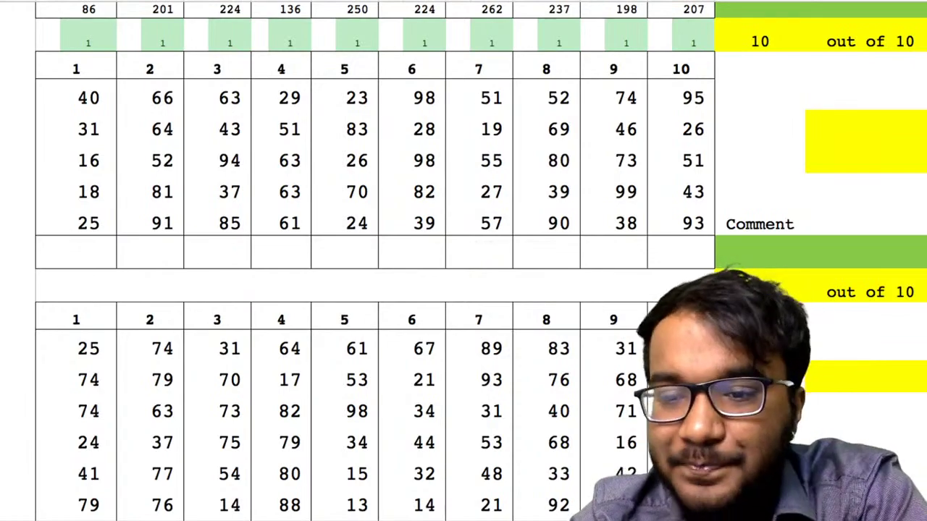
{"action": "scroll", "coordinate": [399, 259], "scroll_direction": "down", "scroll_amount": 4}
{"action": "scroll", "coordinate": [399, 262], "scroll_direction": "up", "scroll_amount": 6}
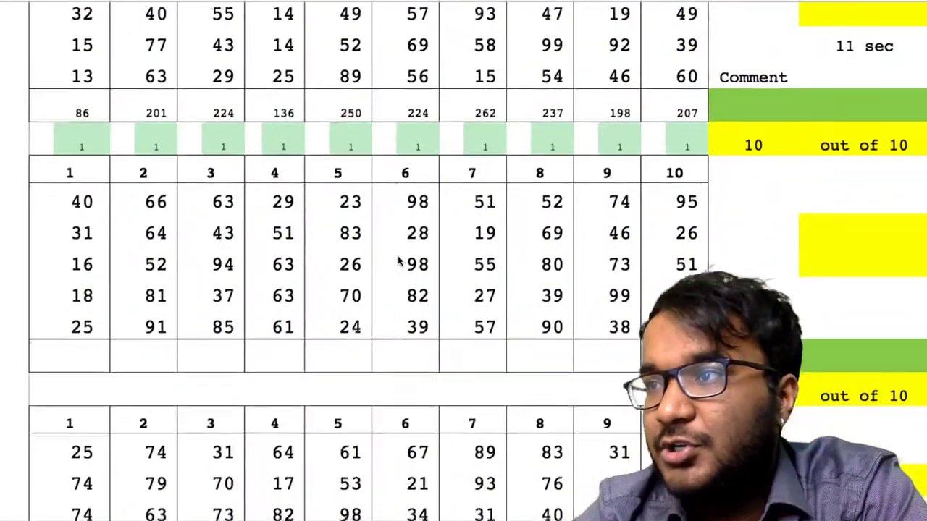
{"action": "scroll", "coordinate": [397, 260], "scroll_direction": "down", "scroll_amount": 1}
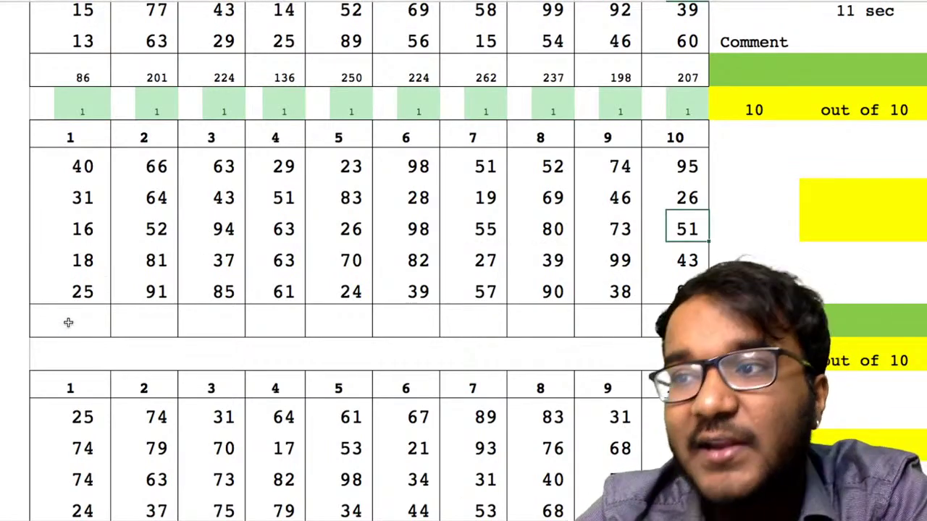
{"action": "left_click", "coordinate": [68, 323]}
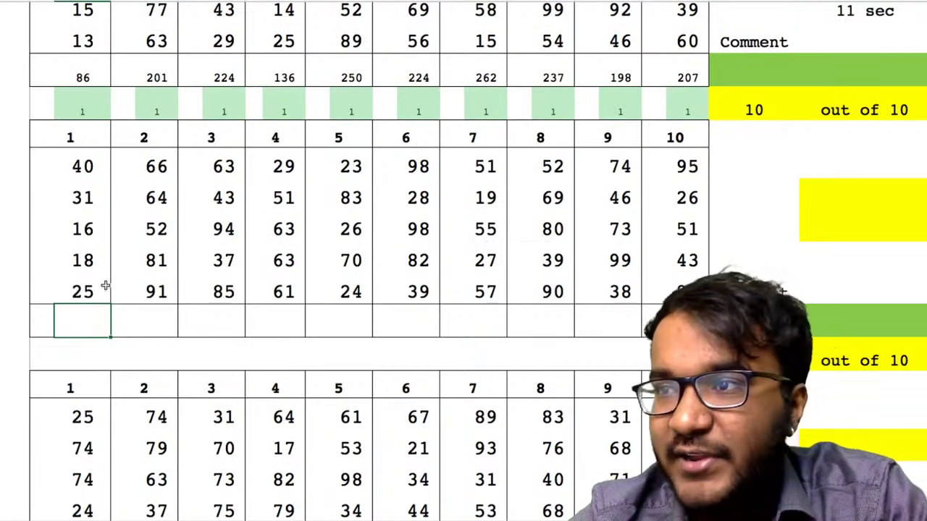
{"action": "double_click", "coordinate": [86, 310]}
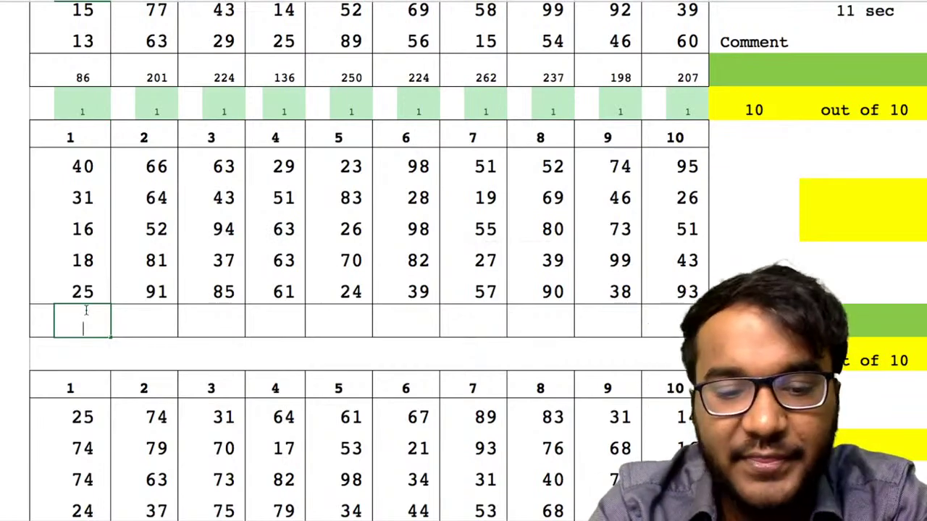
{"action": "type", "text": "14"}
{"action": "key", "text": "BackSpace"}
{"action": "type", "text": "3-"}
{"action": "key", "text": "Tab"}
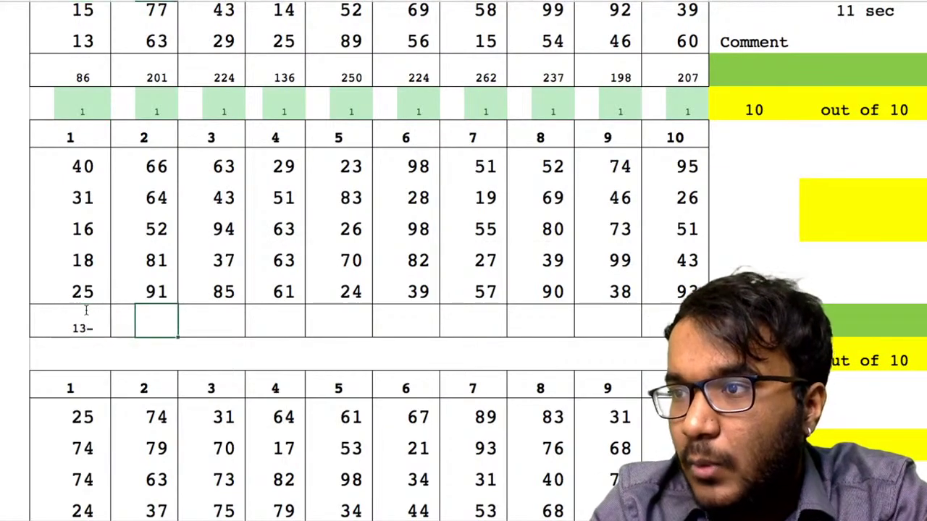
{"action": "key", "text": "Left"}
{"action": "key", "text": "Left"}
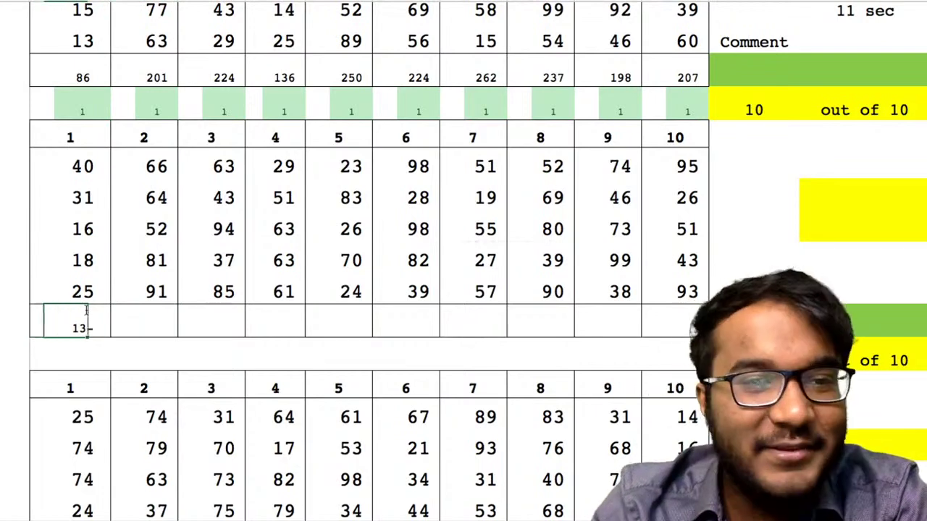
{"action": "left_click", "coordinate": [85, 311]}
{"action": "key", "text": "Delete"}
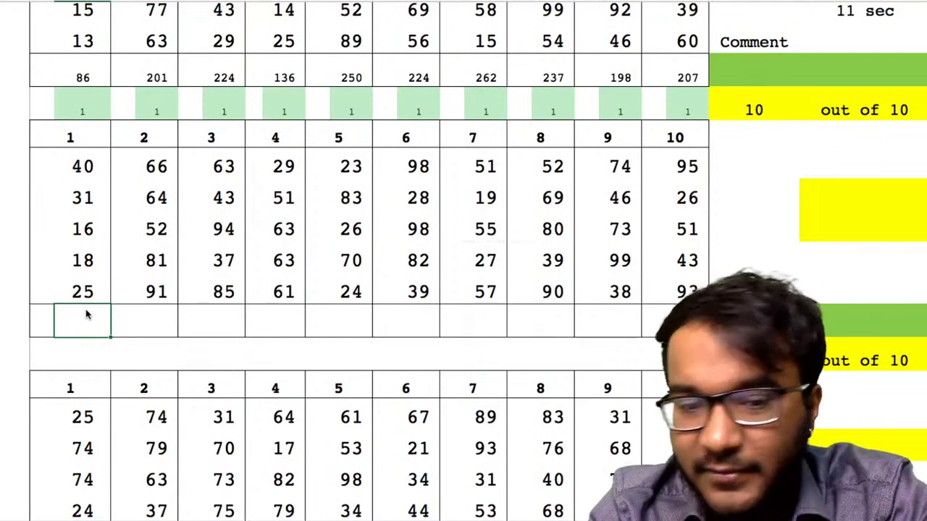
{"action": "type", "text": "130 1"}
{"action": "key", "text": "Right"}
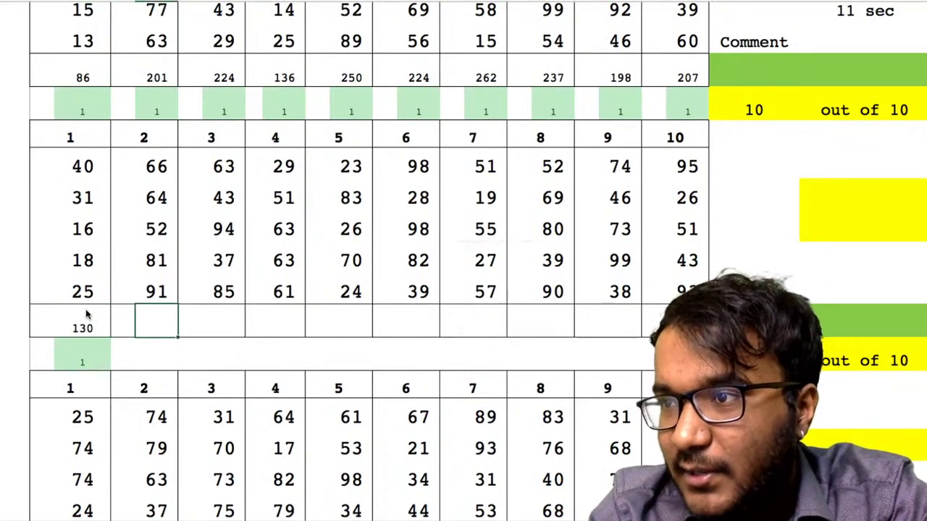
Step: Enter the sums 354, 322 and 267 below columns 2 to 4 of the five-number table starting with 40
{"action": "type", "text": "354"}
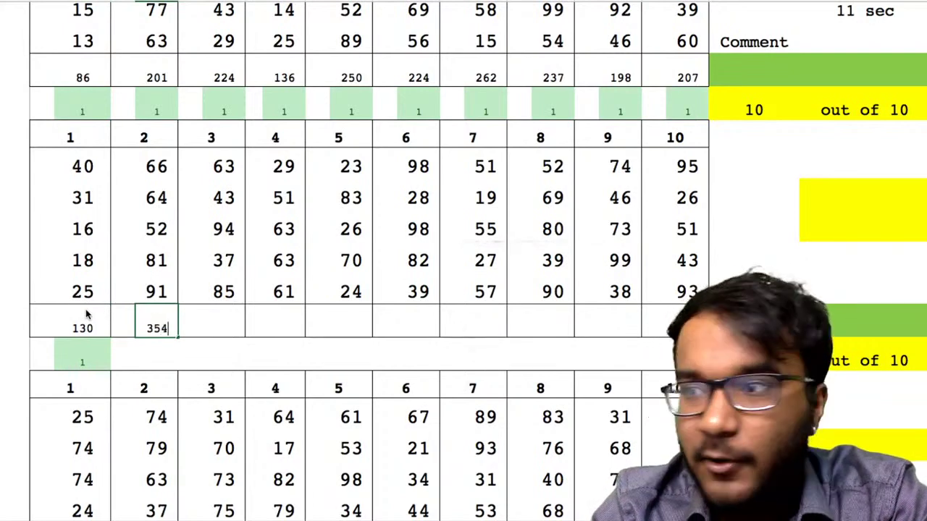
{"action": "key", "text": "Right"}
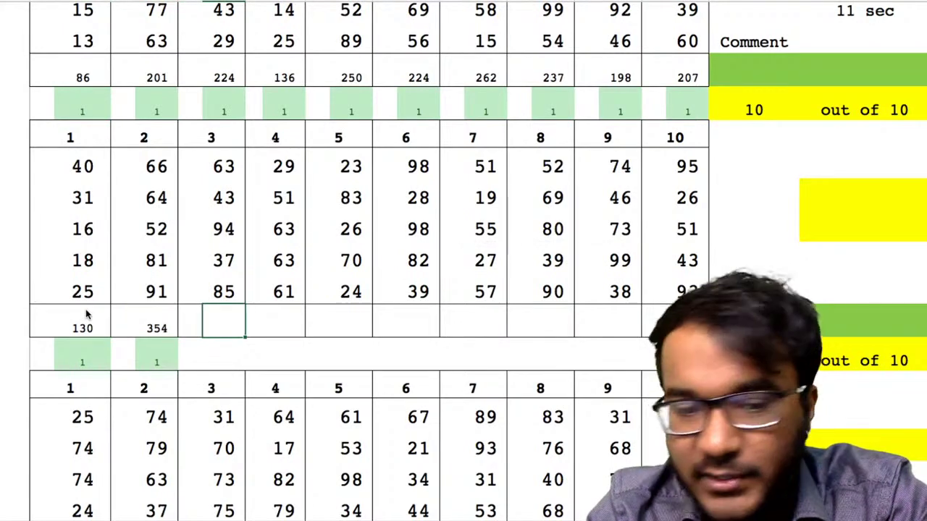
{"action": "type", "text": "322"}
{"action": "key", "text": "Right"}
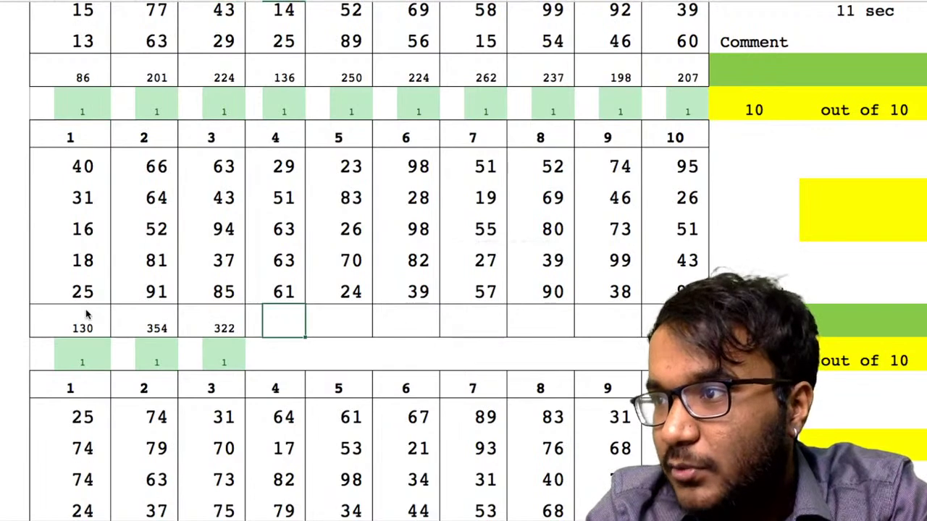
{"action": "type", "text": "268"}
{"action": "key", "text": "Right"}
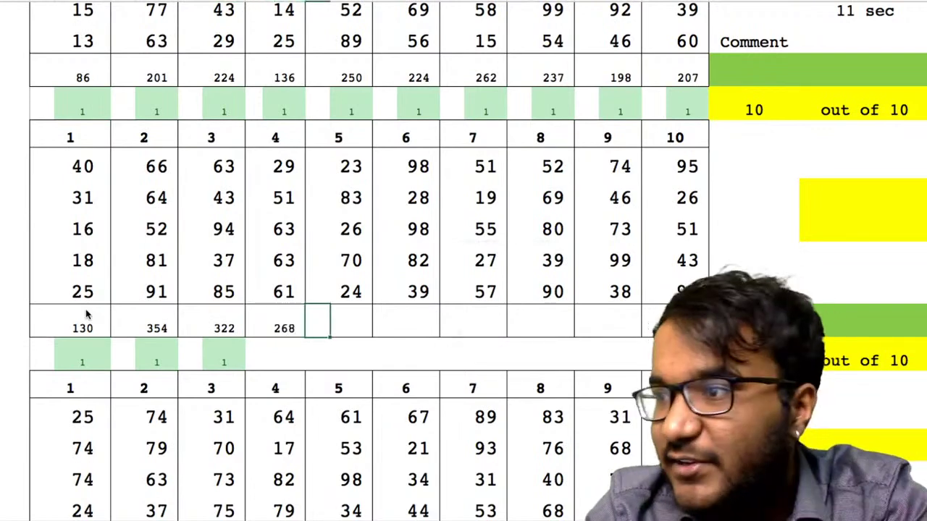
{"action": "key", "text": "Left"}
{"action": "type", "text": "267"}
{"action": "key", "text": "Right"}
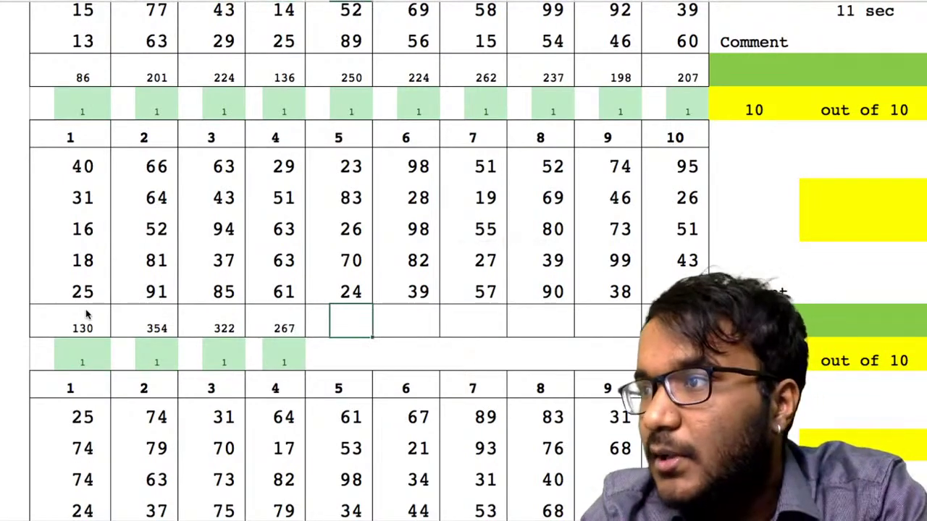
Step: Enter the sums 226 and 345 below columns 5 and 6 of the five-number table starting with 40
{"action": "type", "text": "236"}
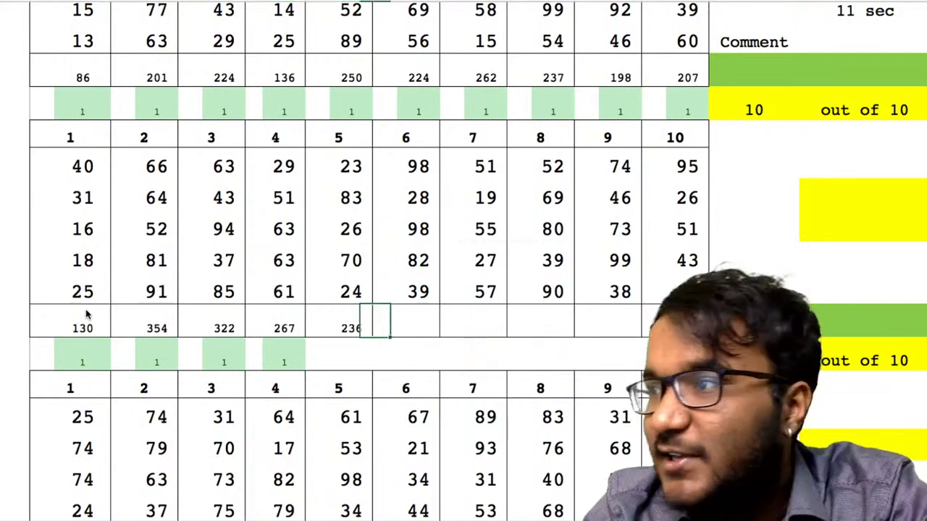
{"action": "key", "text": "Right"}
{"action": "key", "text": "Left"}
{"action": "key", "text": "Delete"}
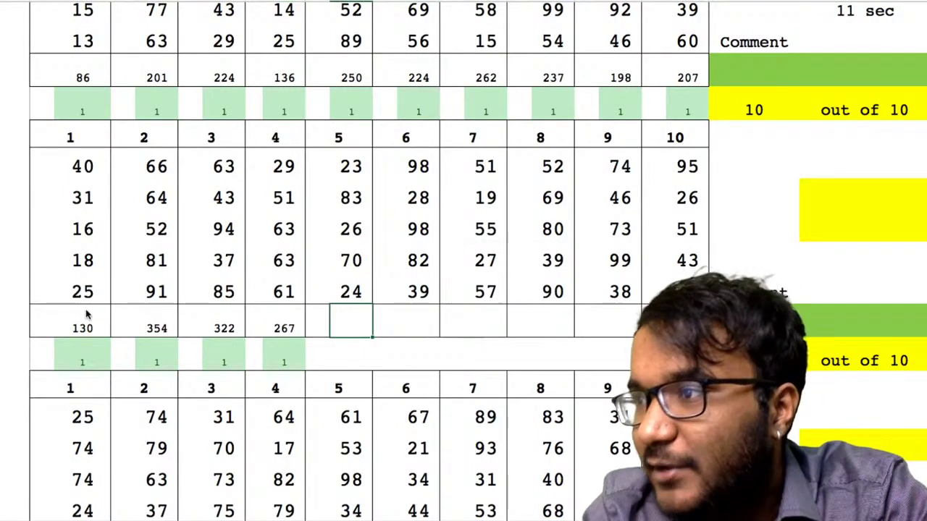
{"action": "type", "text": "226"}
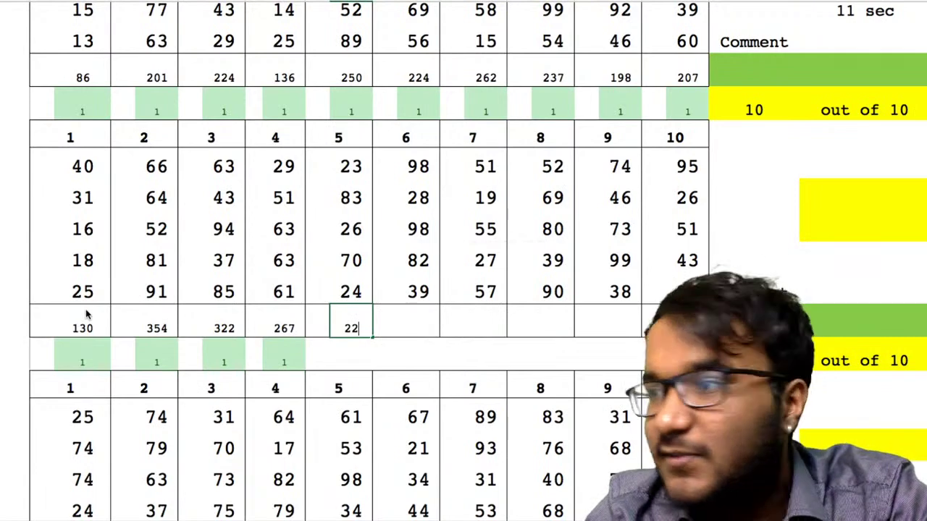
{"action": "key", "text": "Right"}
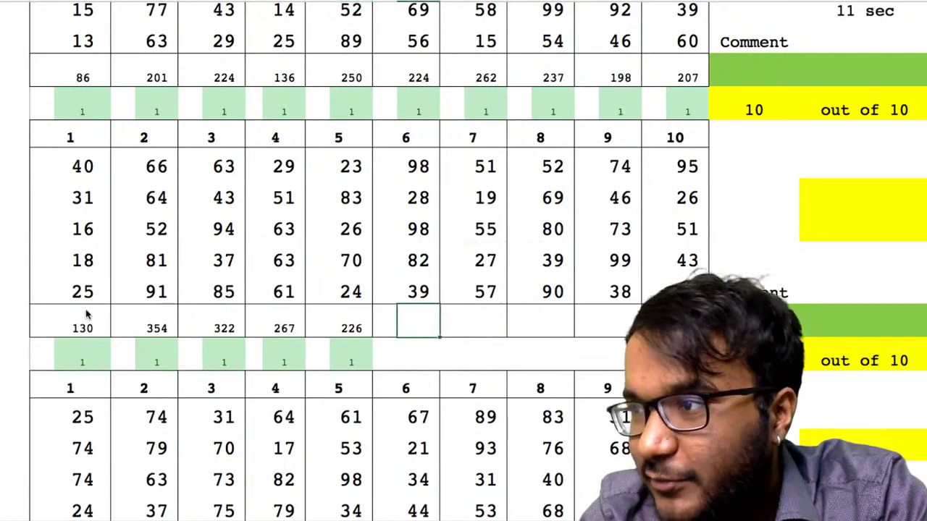
{"action": "type", "text": "2"}
{"action": "key", "text": "BackSpace"}
{"action": "type", "text": "345"}
{"action": "key", "text": "Right"}
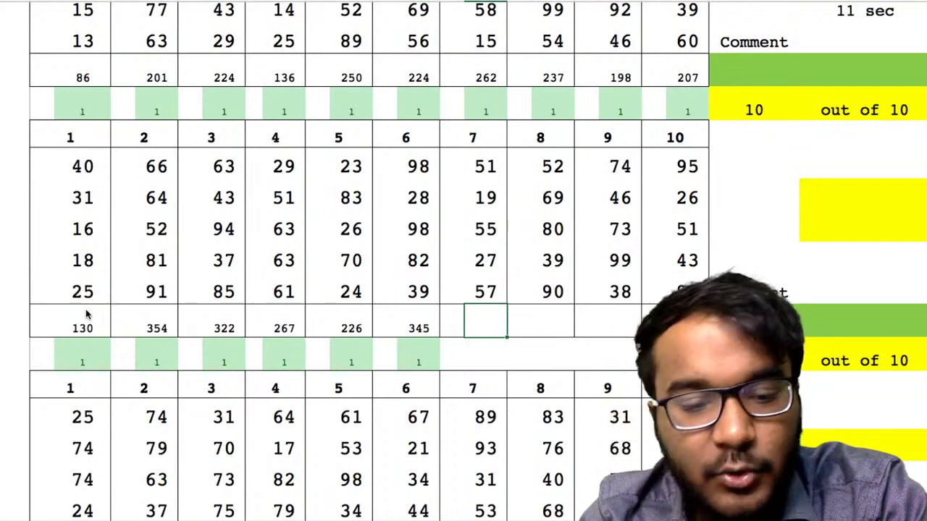
Step: Enter the sums 209, 330, 330 and 308 below columns 7 to 10 of the five-number table starting with 40
{"action": "type", "text": "209"}
{"action": "key", "text": "Right"}
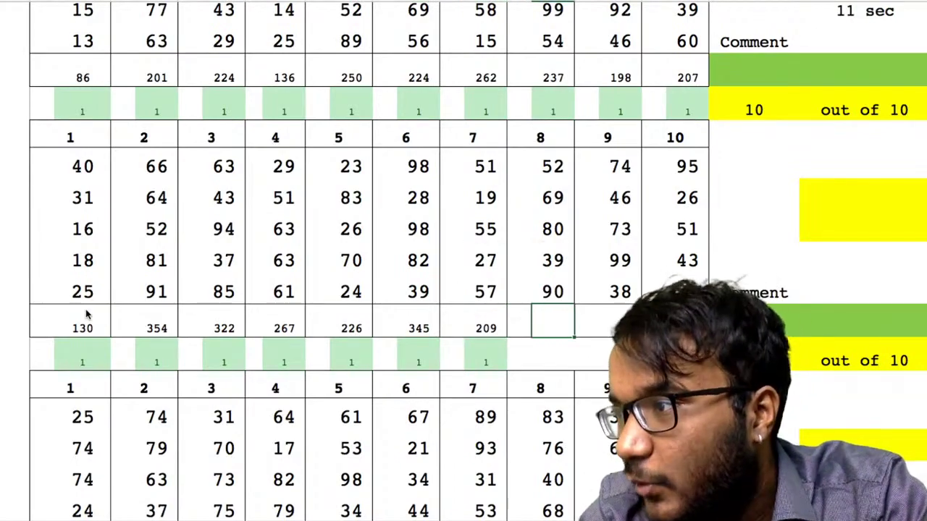
{"action": "type", "text": "330"}
{"action": "key", "text": "Right"}
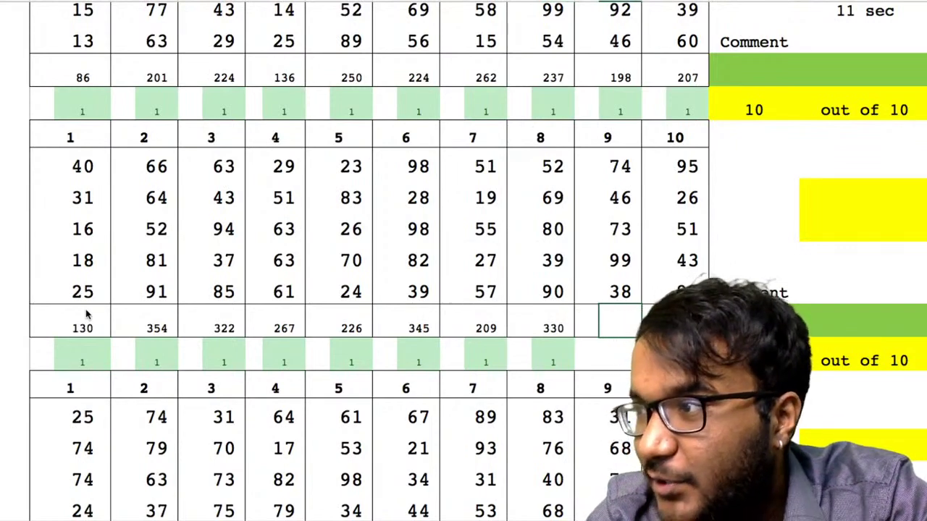
{"action": "type", "text": "330"}
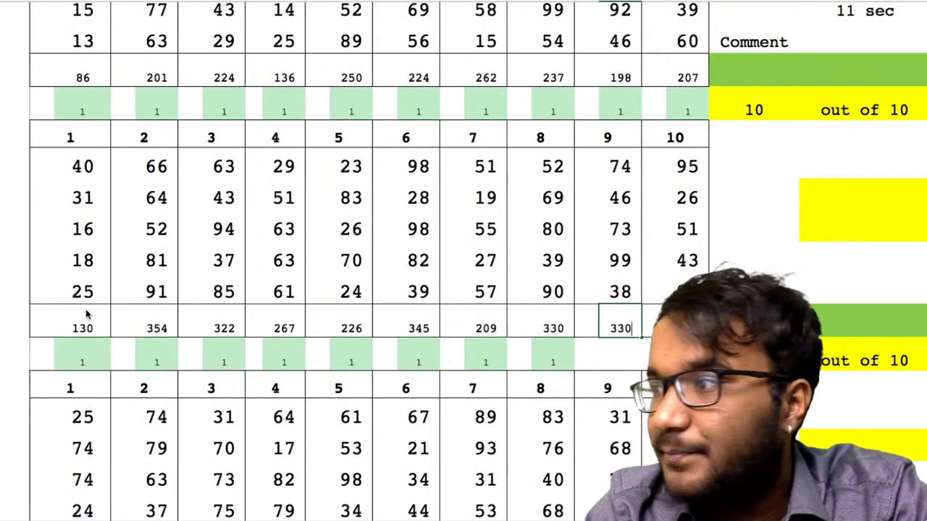
{"action": "key", "text": "Right"}
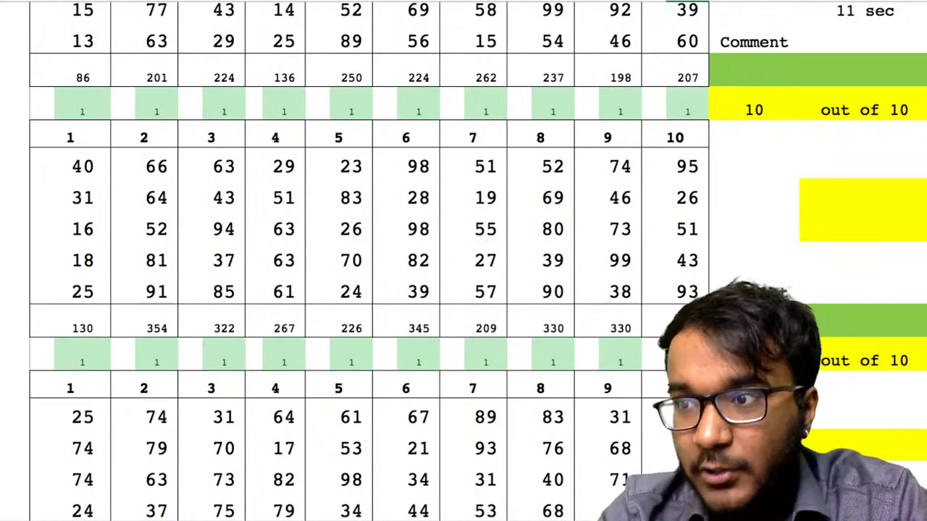
Step: Enter the sum 392 below column 1 of the seven-number table starting with 25
{"action": "scroll", "coordinate": [140, 370], "scroll_direction": "down", "scroll_amount": 5}
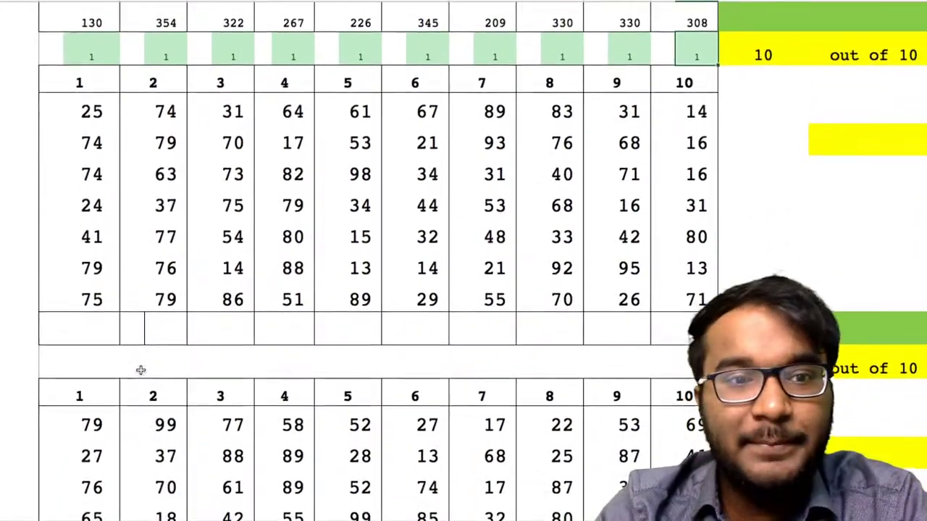
{"action": "scroll", "coordinate": [140, 370], "scroll_direction": "down", "scroll_amount": 1}
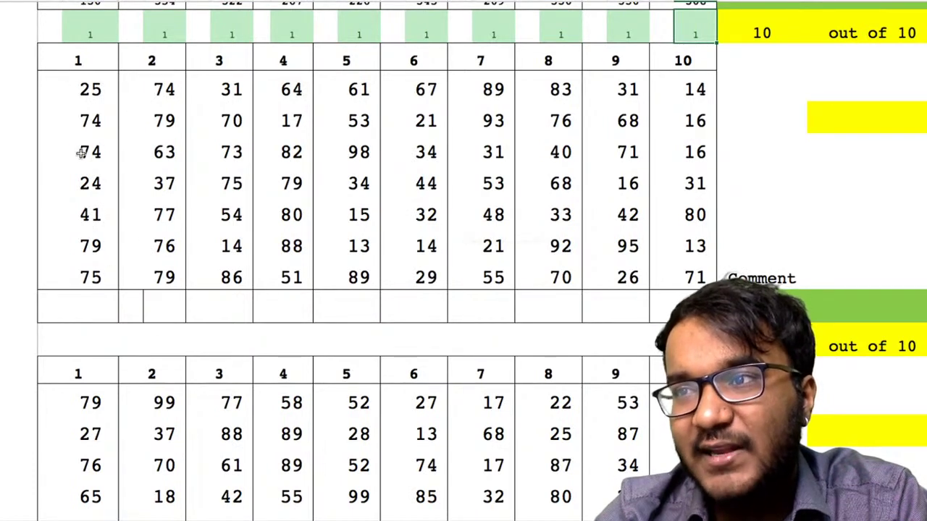
{"action": "left_click", "coordinate": [74, 305]}
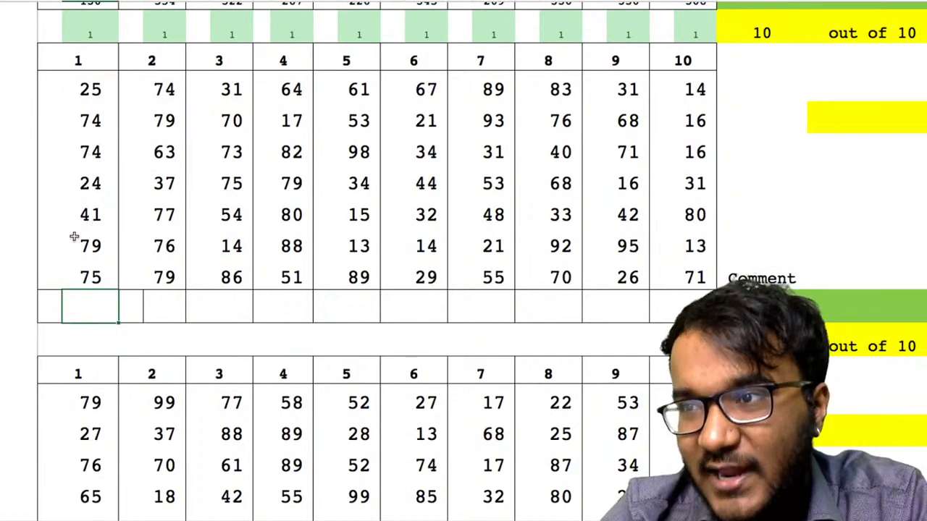
{"action": "type", "text": "392"}
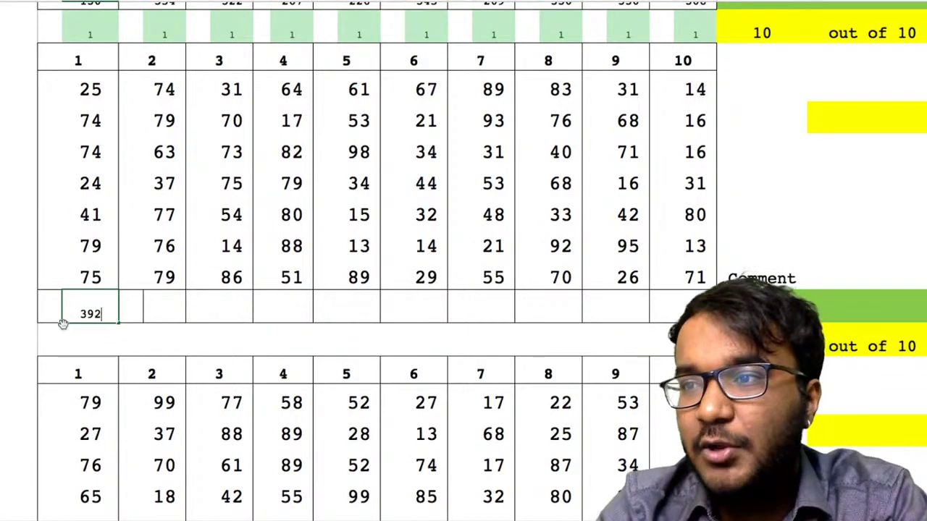
{"action": "key", "text": "Return"}
{"action": "key", "text": "Up"}
{"action": "key", "text": "Up"}
{"action": "key", "text": "Down"}
{"action": "key", "text": "Right"}
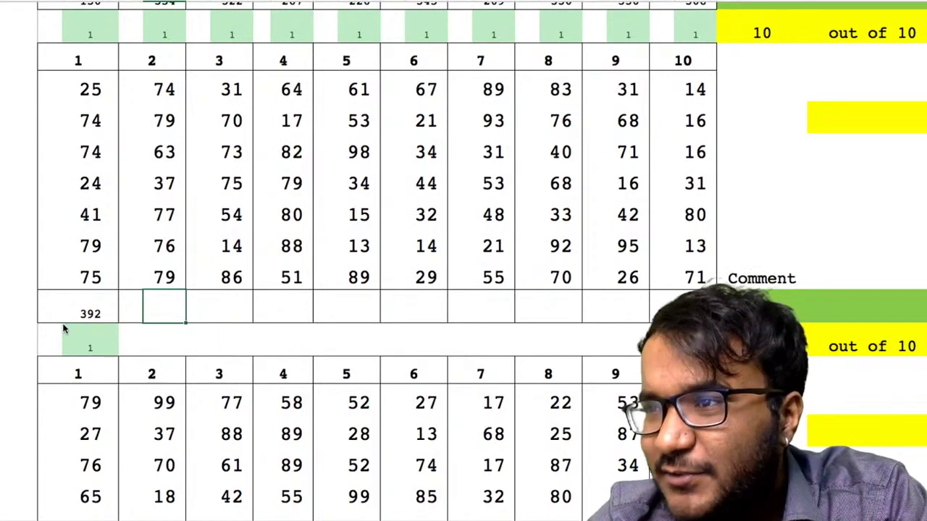
Step: Enter the sums 485 and 403 below columns 2 and 3 of the seven-number table starting with 25
{"action": "type", "text": "485"}
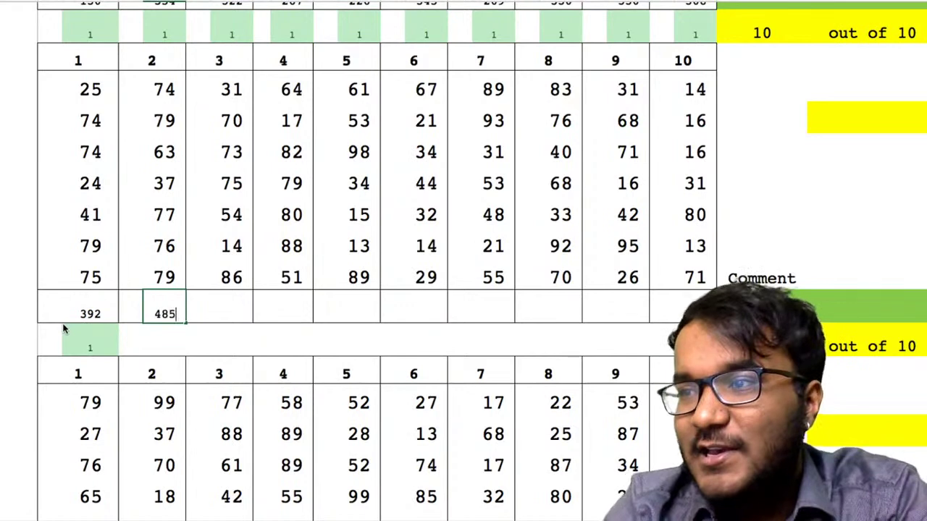
{"action": "key", "text": "Tab"}
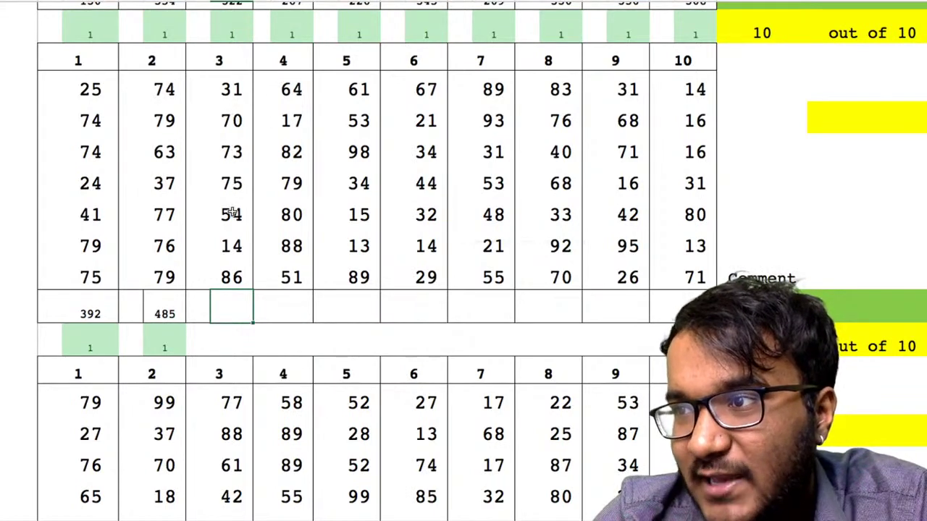
{"action": "type", "text": "403"}
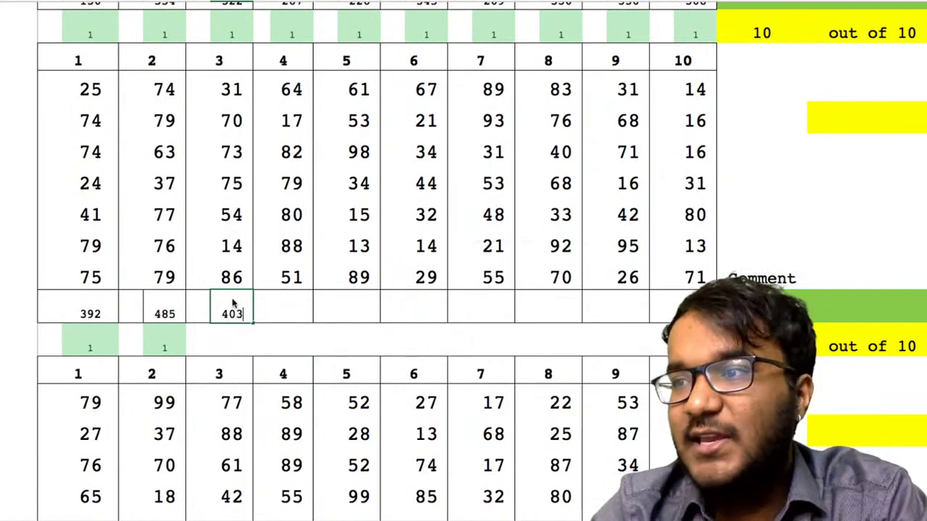
{"action": "key", "text": "Return"}
{"action": "key", "text": "Right"}
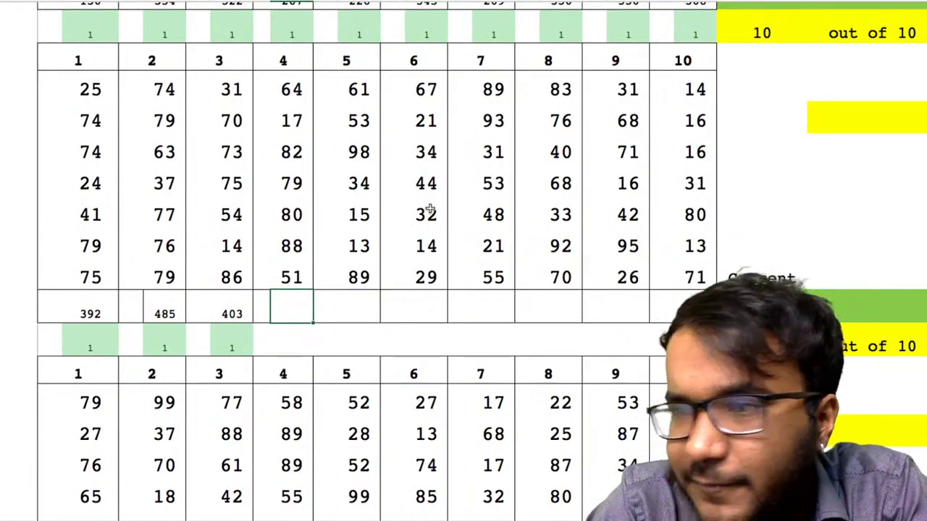
Step: Enter the sums 461 and 363 below columns 4 and 5 of the seven-number table starting with 25
{"action": "type", "text": "461"}
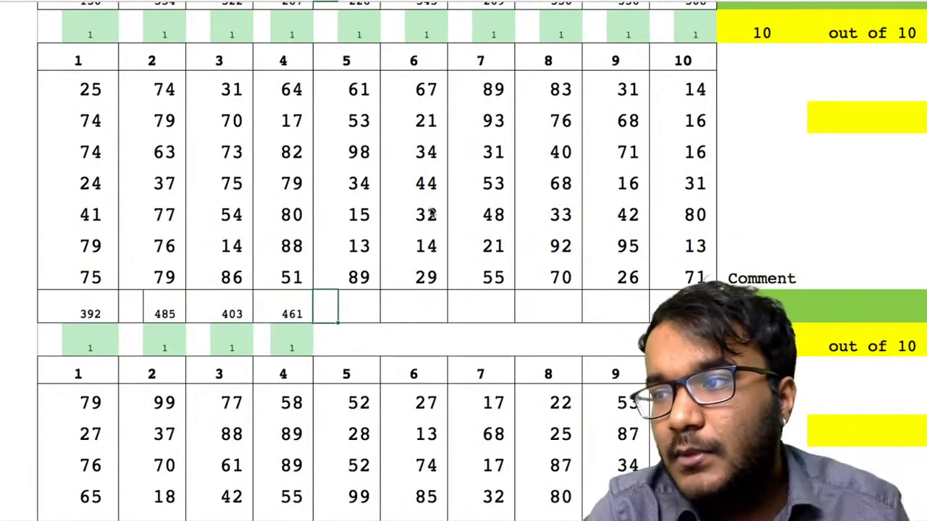
{"action": "key", "text": "Right"}
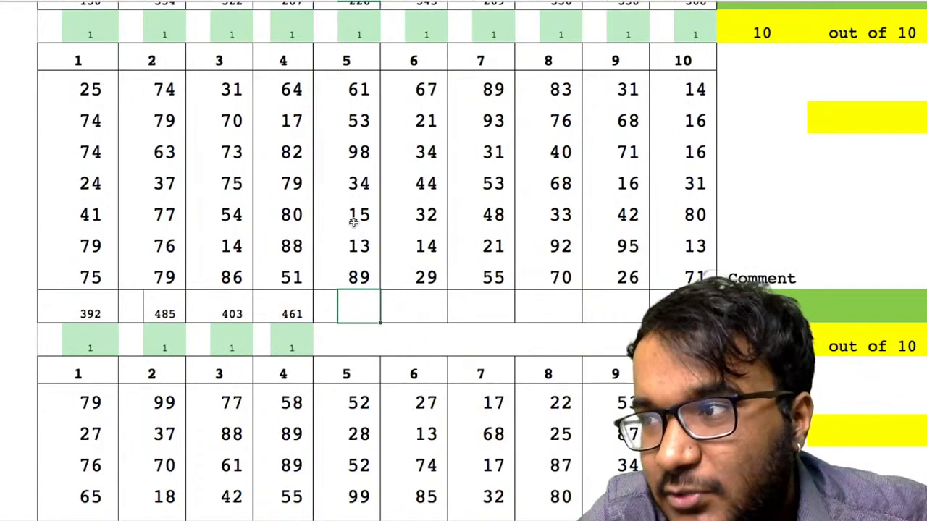
{"action": "key", "text": "ctrl+v"}
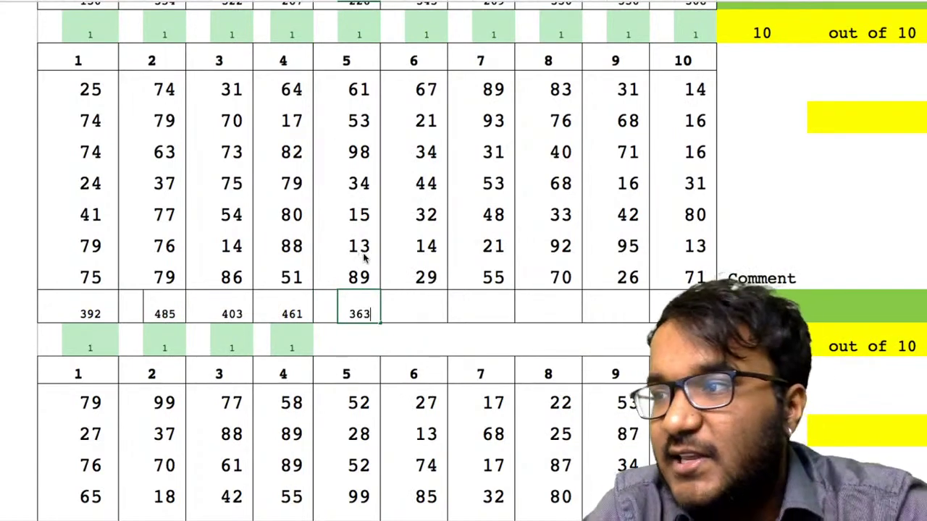
{"action": "key", "text": "Right"}
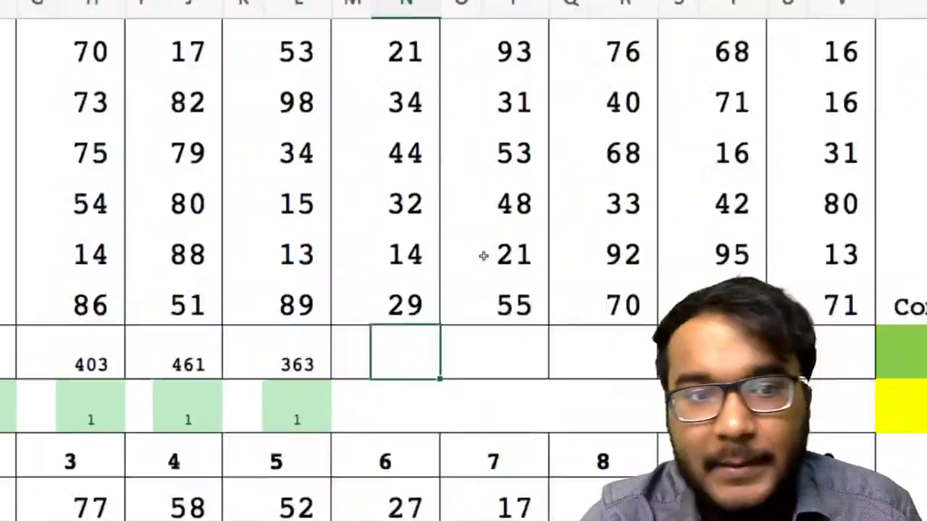
Step: Add up the seven numbers of column 6 in the table starting with 25 and enter the sum 241 below them
{"action": "scroll", "coordinate": [463, 261], "scroll_direction": "up", "scroll_amount": 1}
{"action": "scroll", "coordinate": [463, 261], "scroll_direction": "left", "scroll_amount": 1}
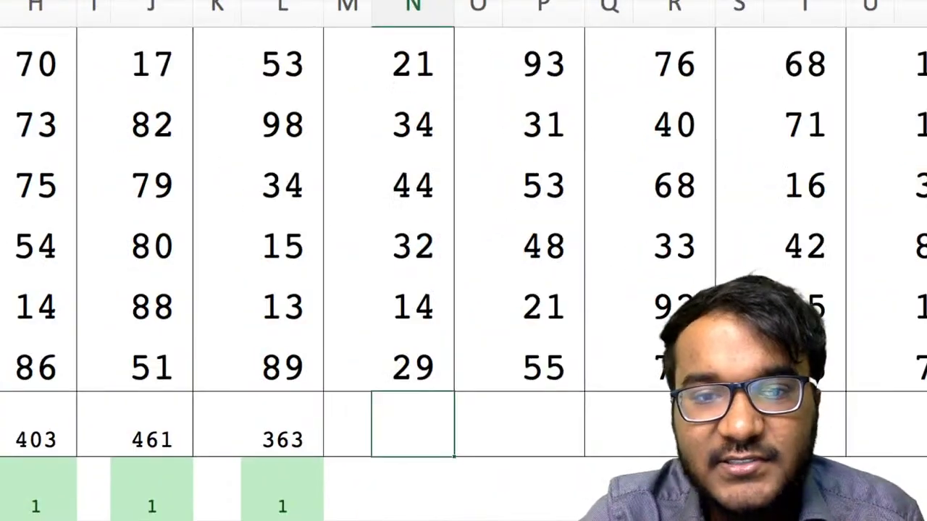
{"action": "scroll", "coordinate": [292, 391], "scroll_direction": "up", "scroll_amount": 2}
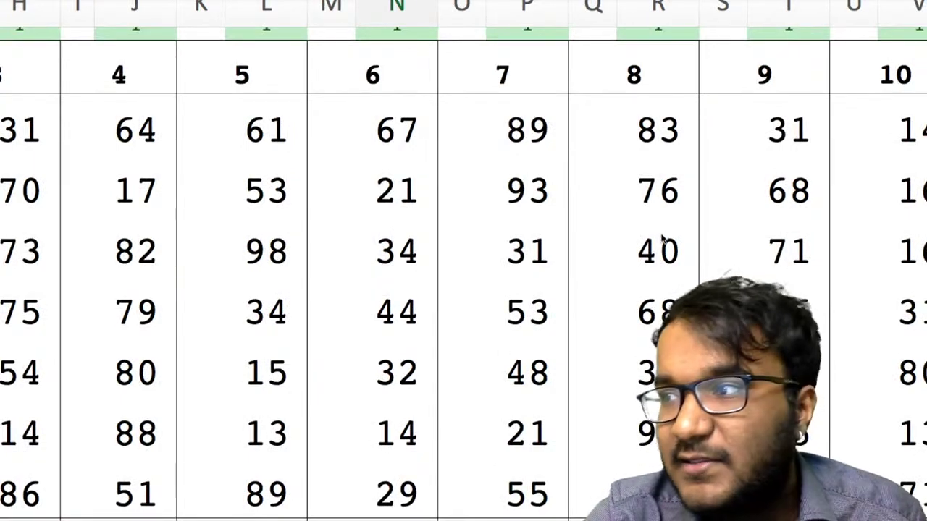
{"action": "scroll", "coordinate": [569, 269], "scroll_direction": "down", "scroll_amount": 2}
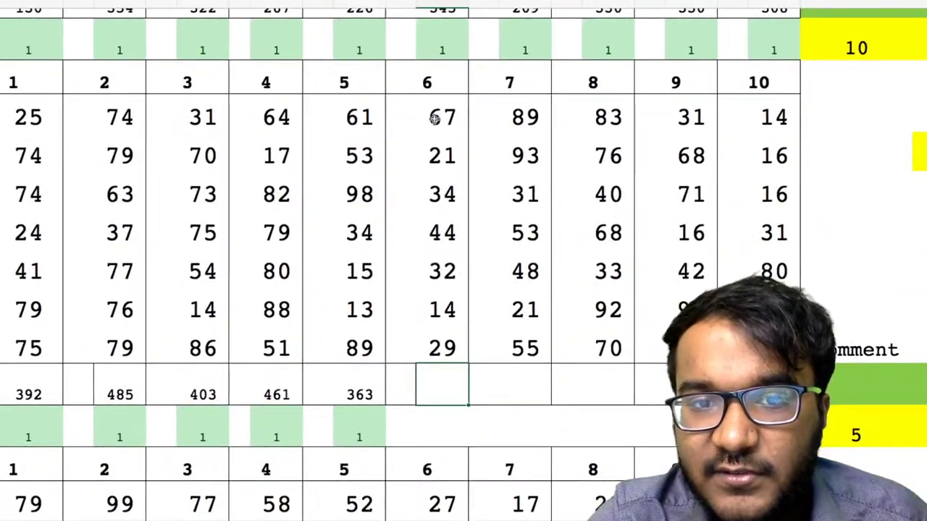
{"action": "left_click_drag", "start_coordinate": [428, 155], "coordinate": [436, 367]}
{"action": "left_click_drag", "start_coordinate": [441, 328], "coordinate": [440, 356]}
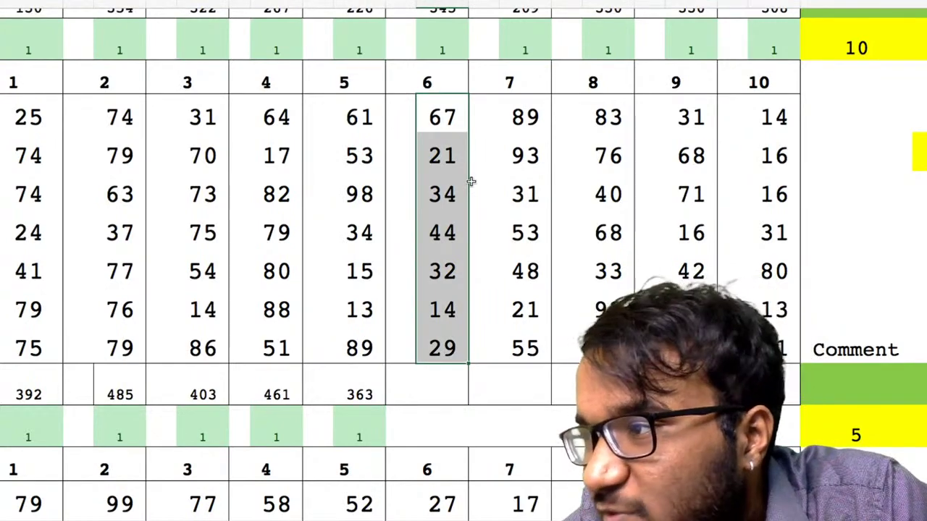
{"action": "left_click", "coordinate": [430, 393]}
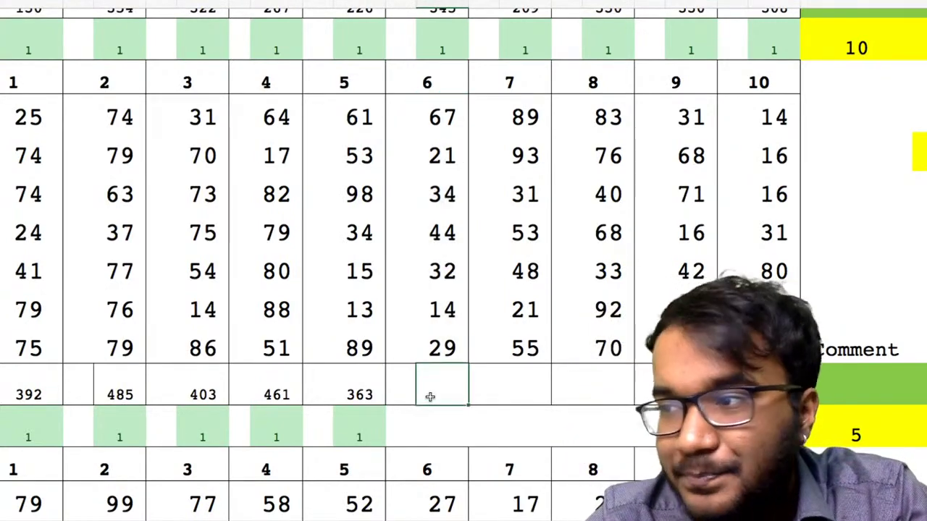
{"action": "type", "text": "w"}
{"action": "key", "text": "BackSpace"}
{"action": "type", "text": "241"}
{"action": "key", "text": "Tab"}
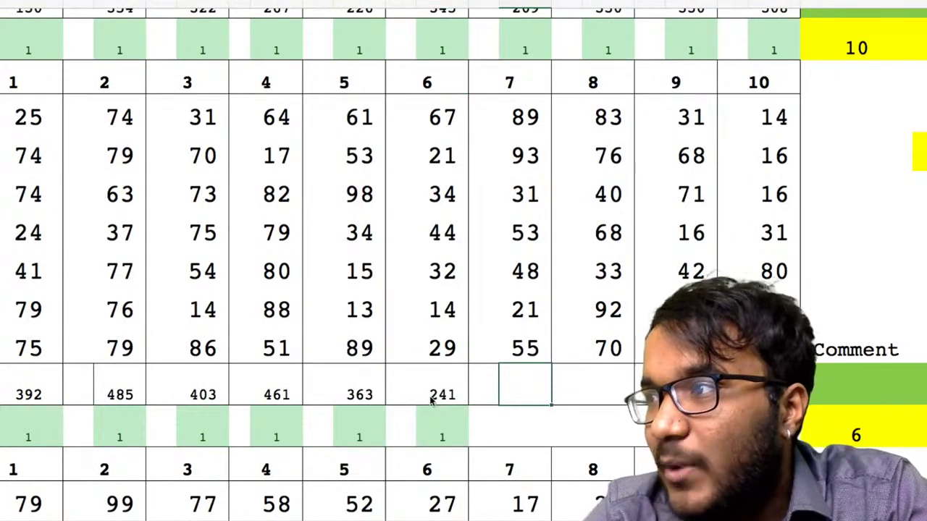
Step: Add up column 7 of the seven-number table starting with 25 and enter the sum 390 below it
{"action": "left_click_drag", "start_coordinate": [524, 118], "coordinate": [526, 348]}
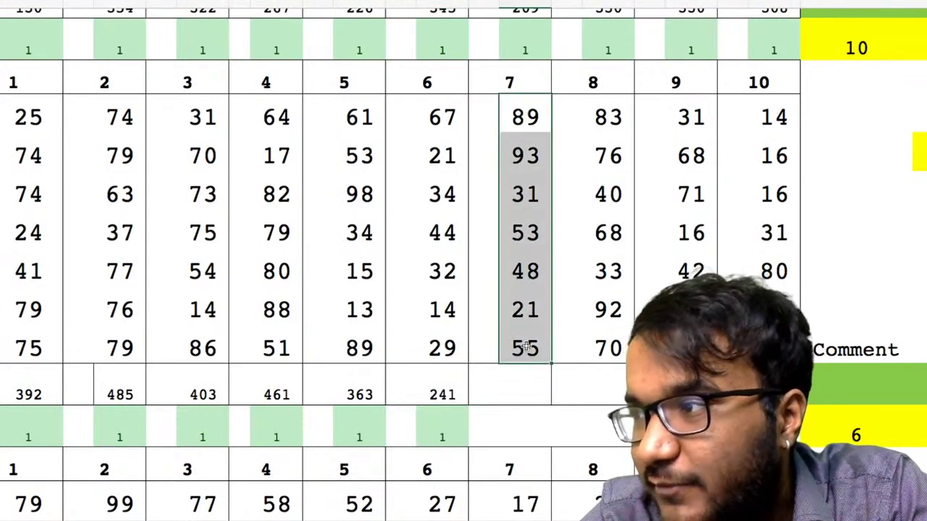
{"action": "left_click", "coordinate": [525, 378]}
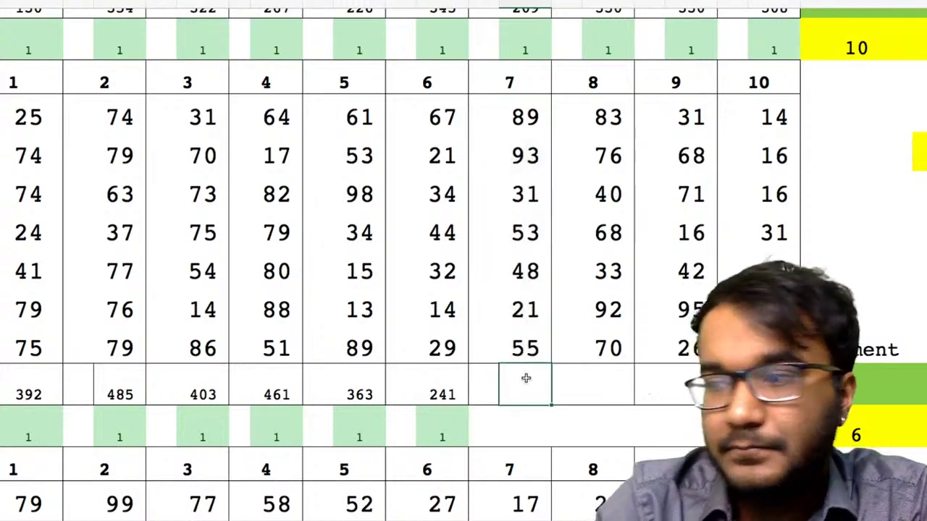
{"action": "type", "text": "389"}
{"action": "key", "text": "BackSpace"}
{"action": "key", "text": "BackSpace"}
{"action": "type", "text": "90"}
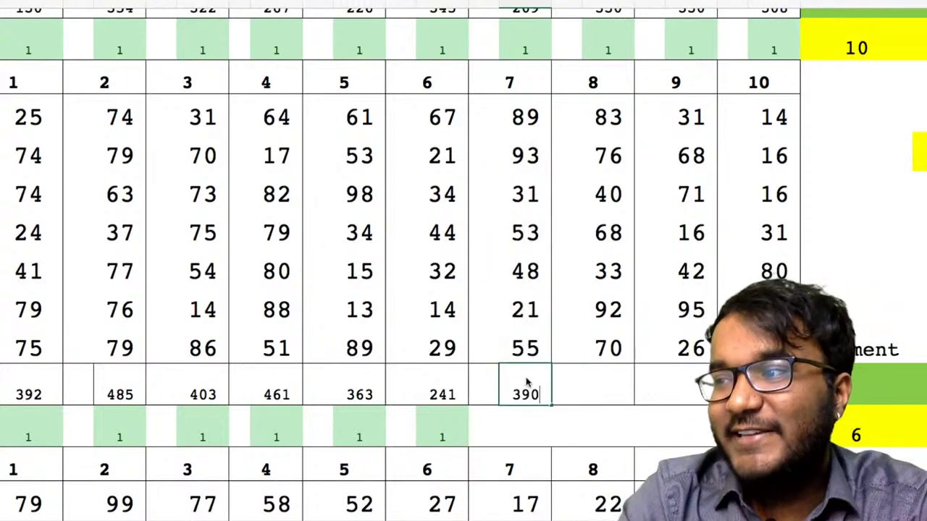
{"action": "key", "text": "Tab"}
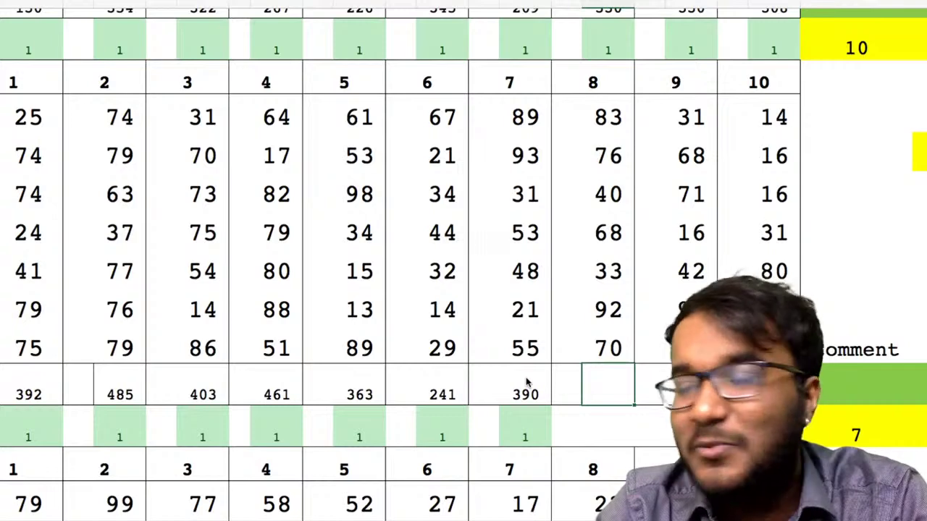
Step: Add up column 8 of the seven-number table starting with 25 and enter the sum 462 below it
{"action": "left_click", "coordinate": [597, 230]}
{"action": "left_click_drag", "start_coordinate": [610, 123], "coordinate": [600, 379]}
{"action": "left_click", "coordinate": [601, 377]}
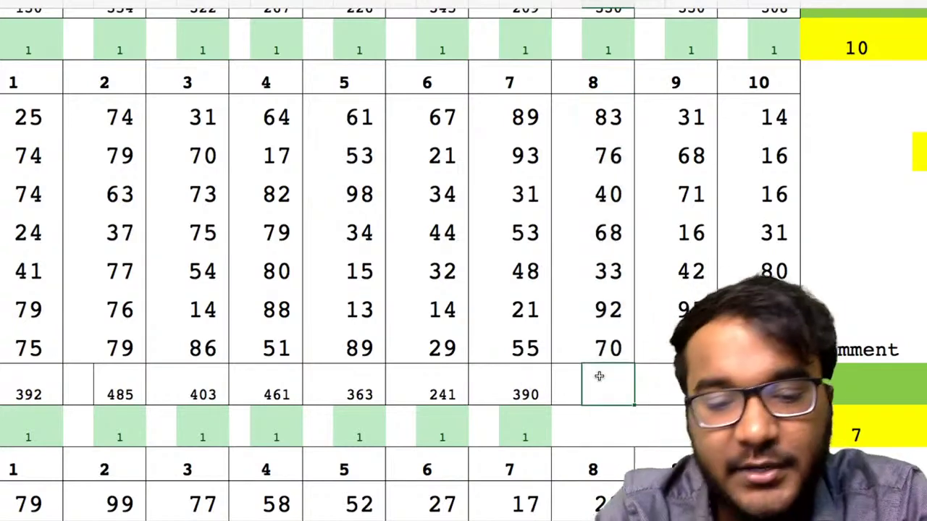
{"action": "type", "text": "462"}
{"action": "key", "text": "Tab"}
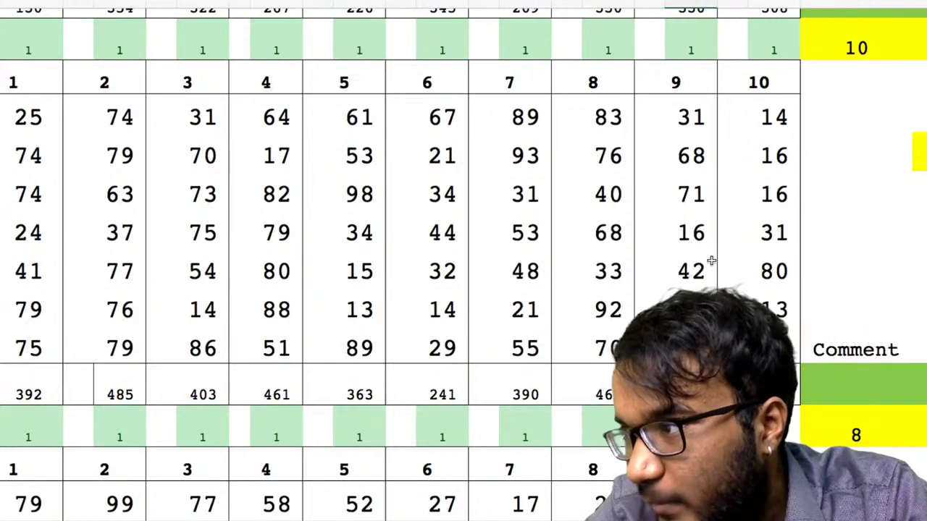
Step: Enter the sums 349 and 241 below columns 9 and 10 of the seven-number table starting with 25
{"action": "key", "text": "Right"}
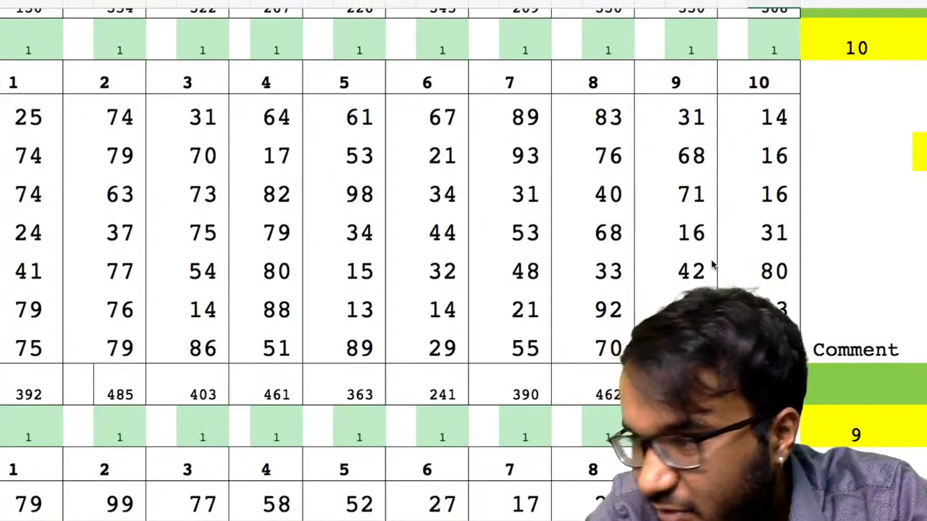
{"action": "key", "text": "Right"}
{"action": "key", "text": "Left"}
{"action": "key", "text": "Left"}
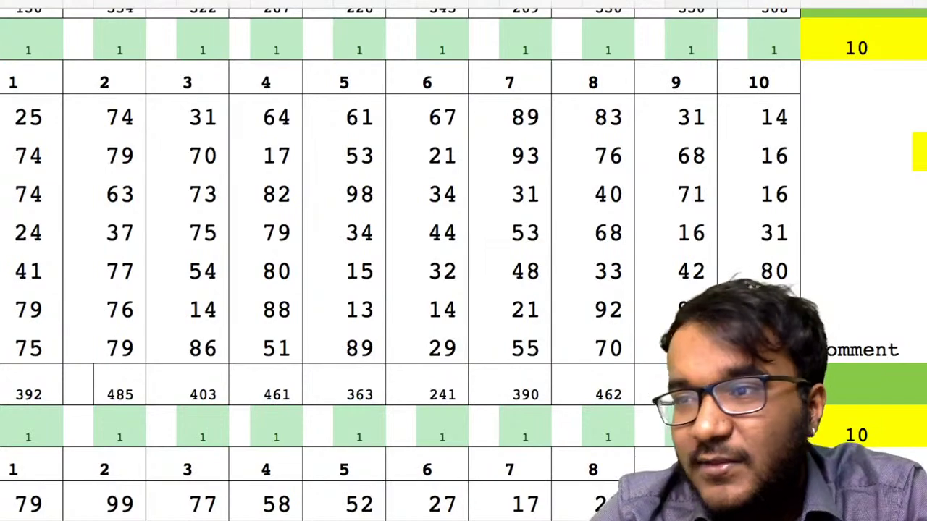
{"action": "scroll", "coordinate": [134, 390], "scroll_direction": "down", "scroll_amount": 5}
{"action": "scroll", "coordinate": [133, 389], "scroll_direction": "down", "scroll_amount": 3}
{"action": "scroll", "coordinate": [133, 390], "scroll_direction": "up", "scroll_amount": 1}
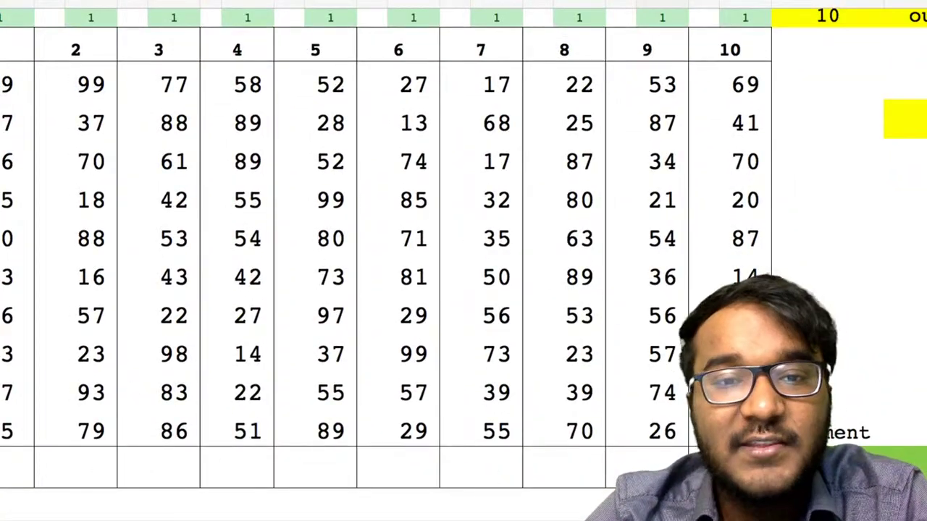
{"action": "scroll", "coordinate": [255, 362], "scroll_direction": "left", "scroll_amount": 3}
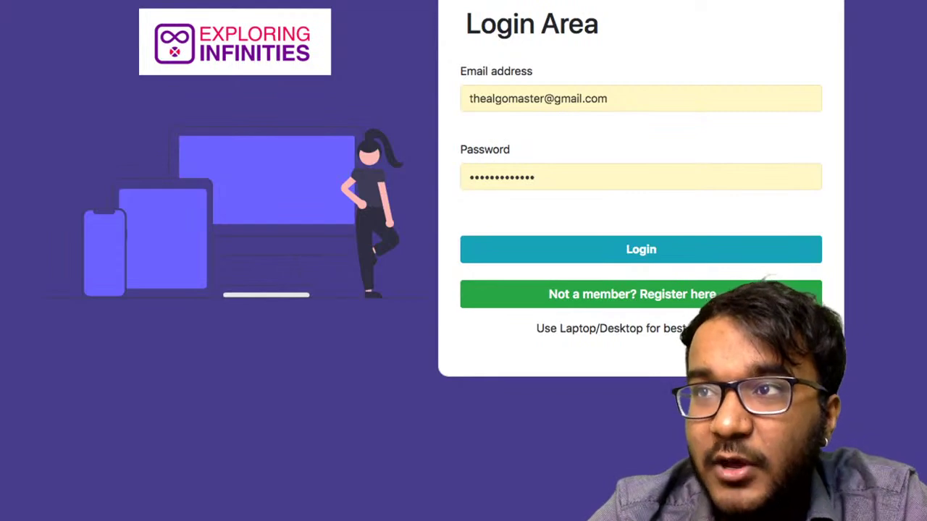
{"action": "key", "text": "ctrl+l"}
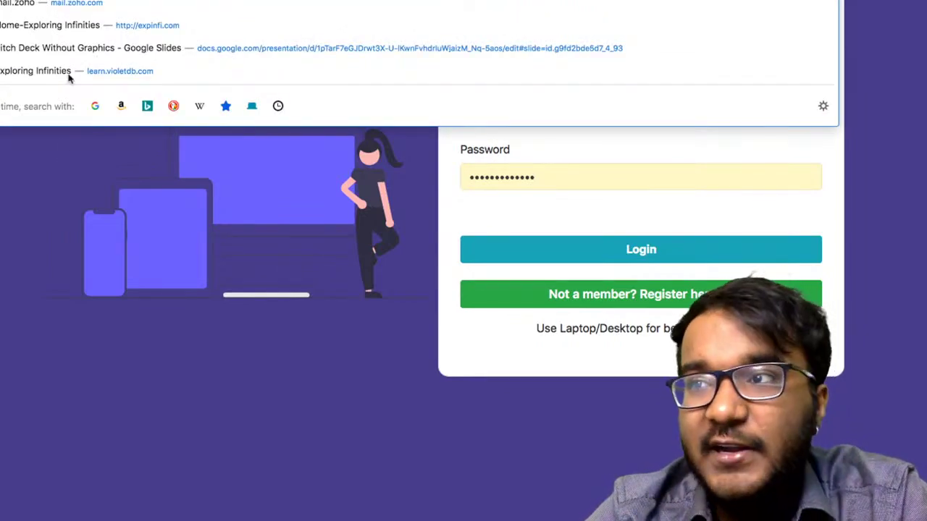
{"action": "left_click", "coordinate": [67, 163]}
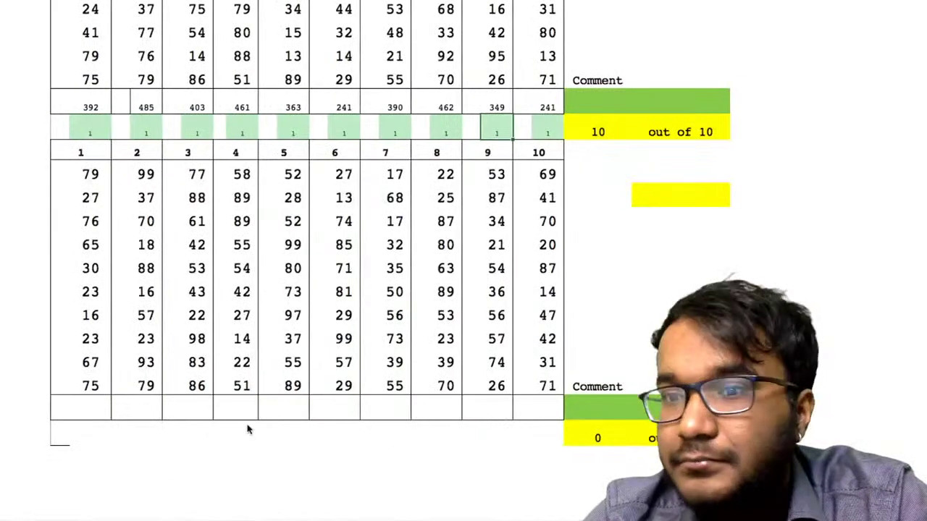
Step: Enter the sum 481 below column 1 of the ten-number table starting with 79 and clear that answer again
{"action": "left_click", "coordinate": [116, 433]}
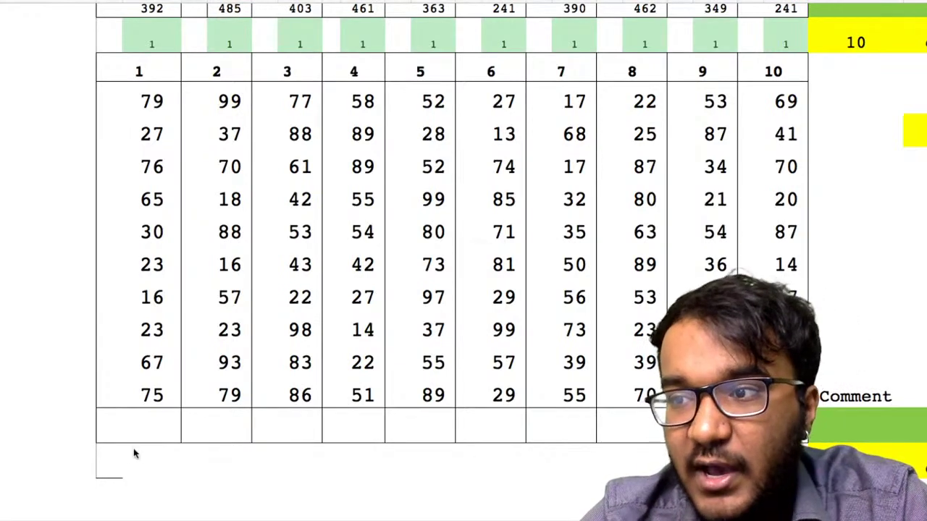
{"action": "left_click", "coordinate": [195, 467]}
{"action": "left_click_drag", "start_coordinate": [207, 477], "coordinate": [55, 470]}
{"action": "left_click", "coordinate": [211, 434]}
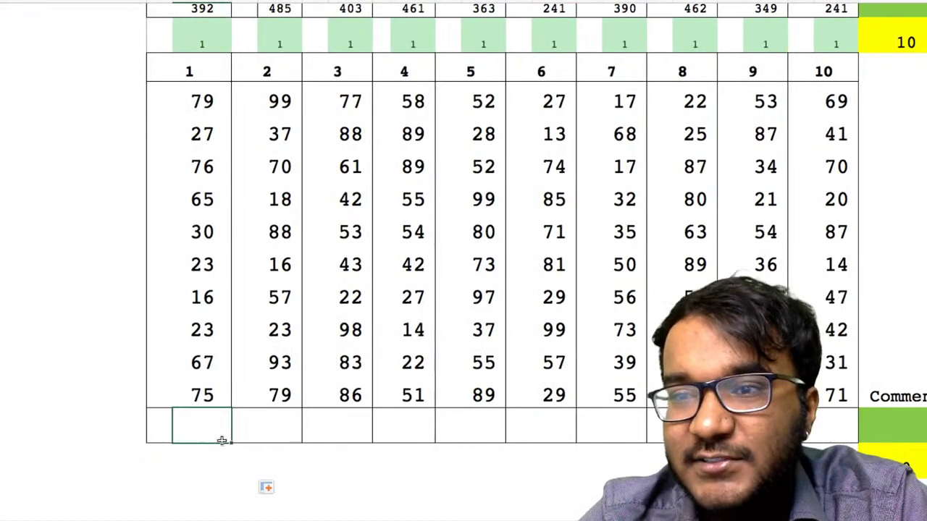
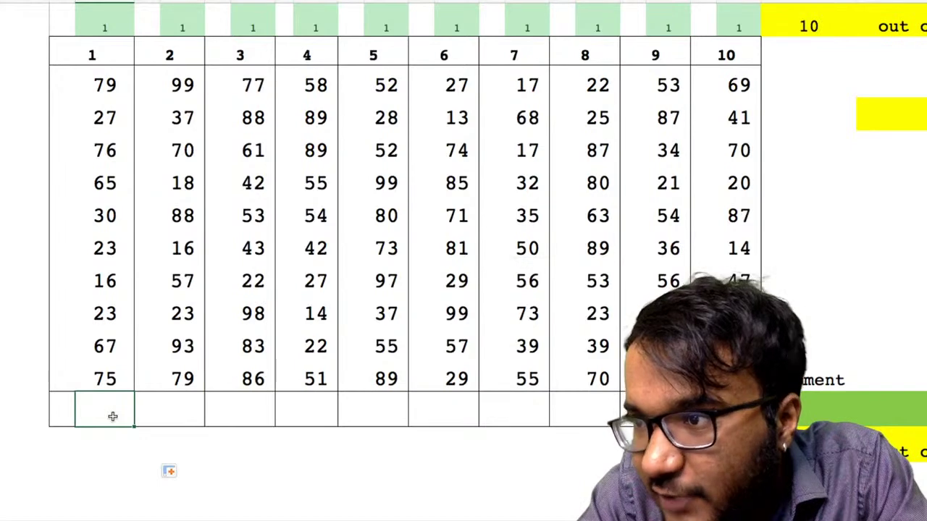
{"action": "type", "text": "481"}
{"action": "key", "text": "Tab"}
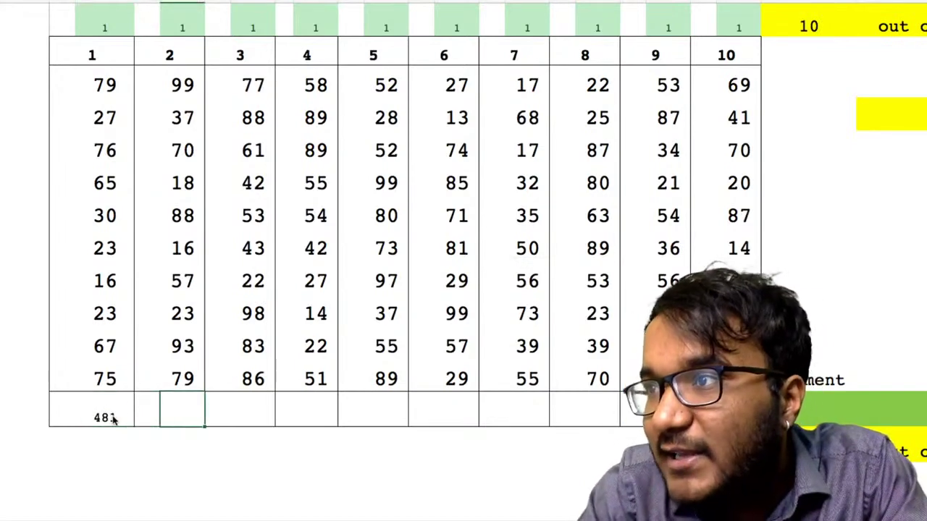
{"action": "left_click", "coordinate": [112, 418]}
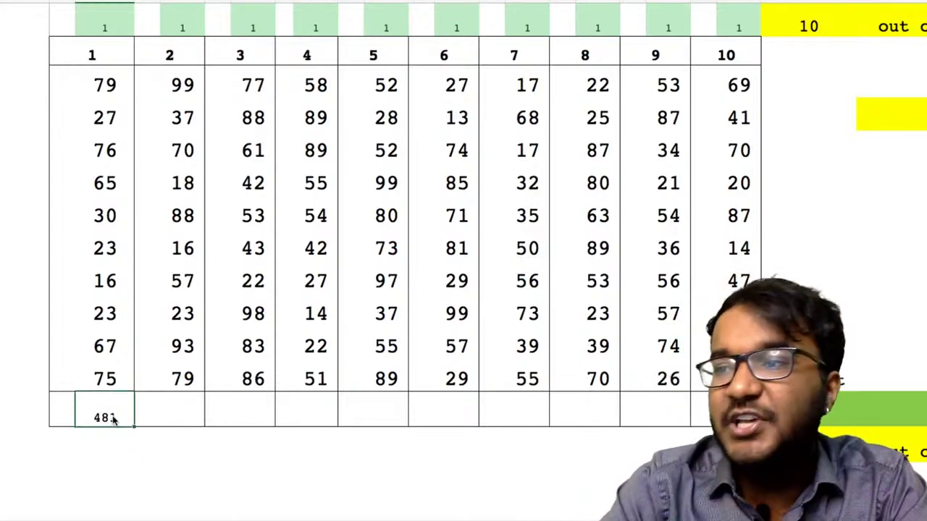
{"action": "key", "text": "Delete"}
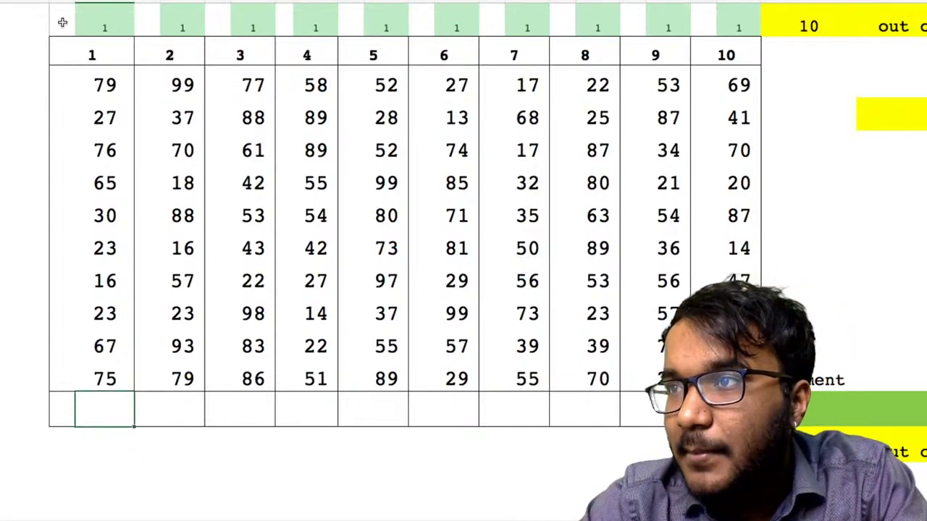
Step: Copy the row of answer-check cells above the ten-number table into the row directly below its answer row
{"action": "left_click_drag", "start_coordinate": [62, 23], "coordinate": [732, 27]}
{"action": "key", "text": "ctrl+c"}
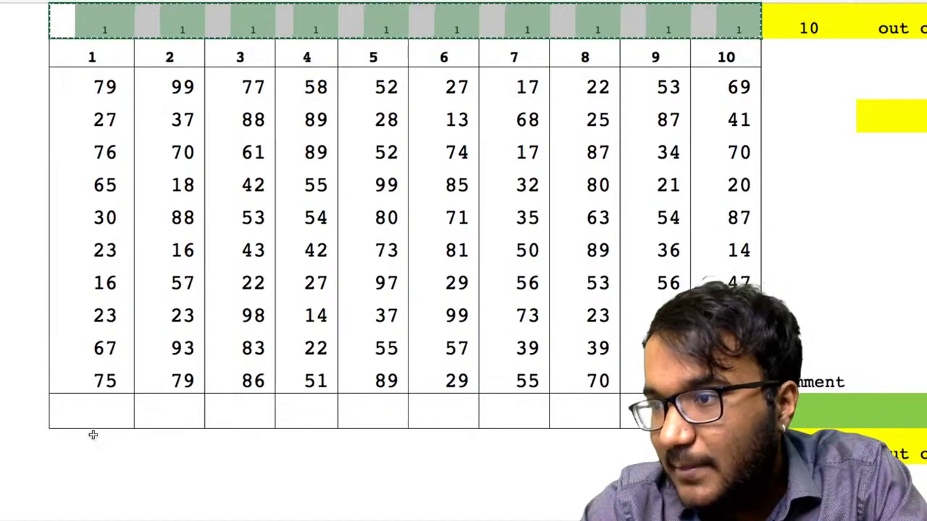
{"action": "left_click", "coordinate": [67, 441]}
{"action": "left_click", "coordinate": [103, 440]}
{"action": "key", "text": "ctrl+v"}
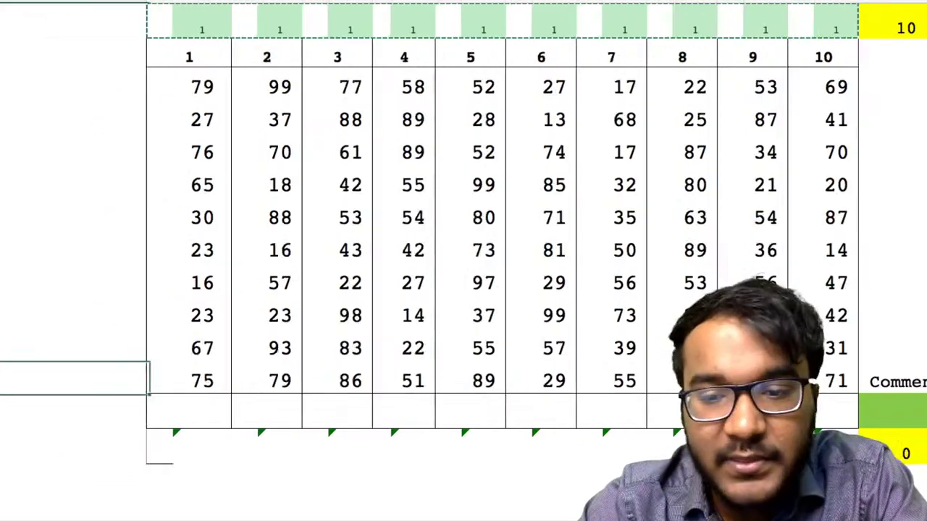
{"action": "left_click", "coordinate": [205, 440]}
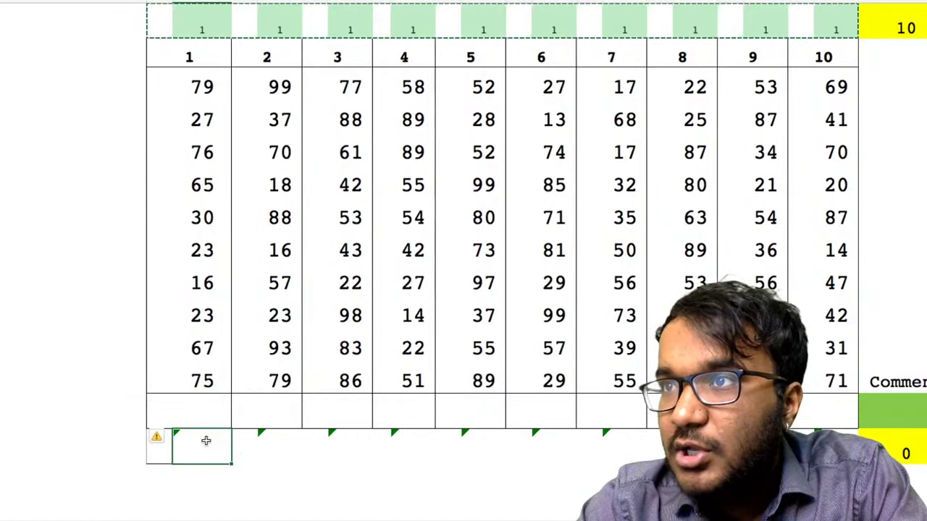
Step: Check the formula in the copied answer-check row below the ten-number table and clear the row's error indicators
{"action": "key", "text": "F2"}
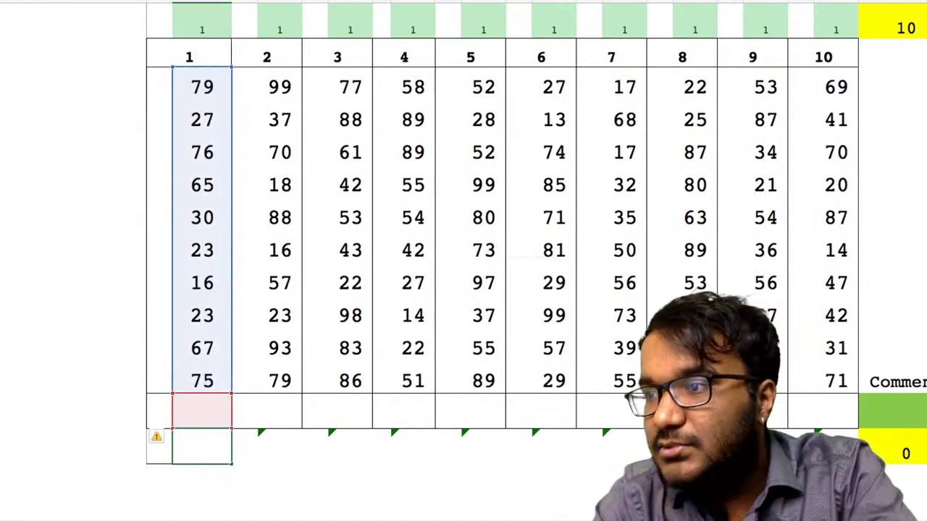
{"action": "key", "text": "Return"}
{"action": "left_click_drag", "start_coordinate": [163, 444], "coordinate": [637, 471]}
{"action": "left_click", "coordinate": [51, 286]}
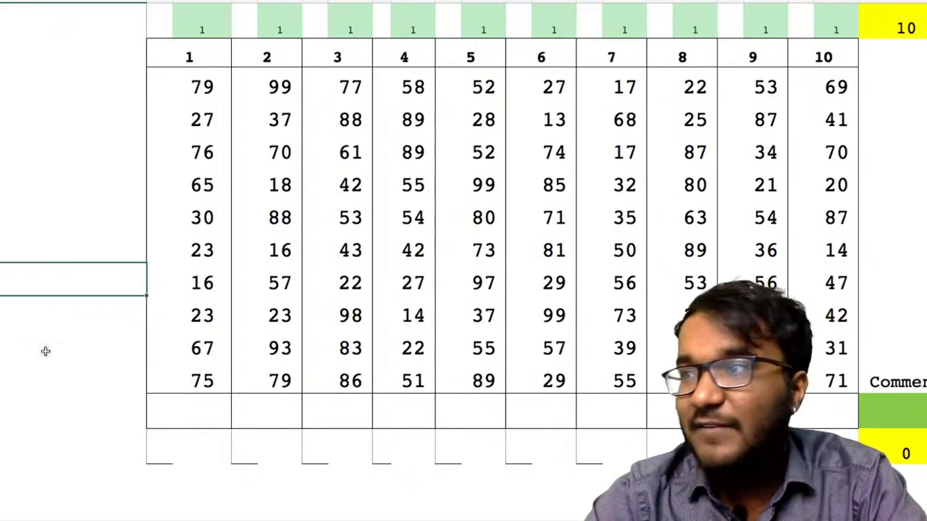
Step: Enter the sums 481, 580 and 653 below columns 1 to 3 of the ten-number table starting with 79
{"action": "left_click", "coordinate": [220, 410]}
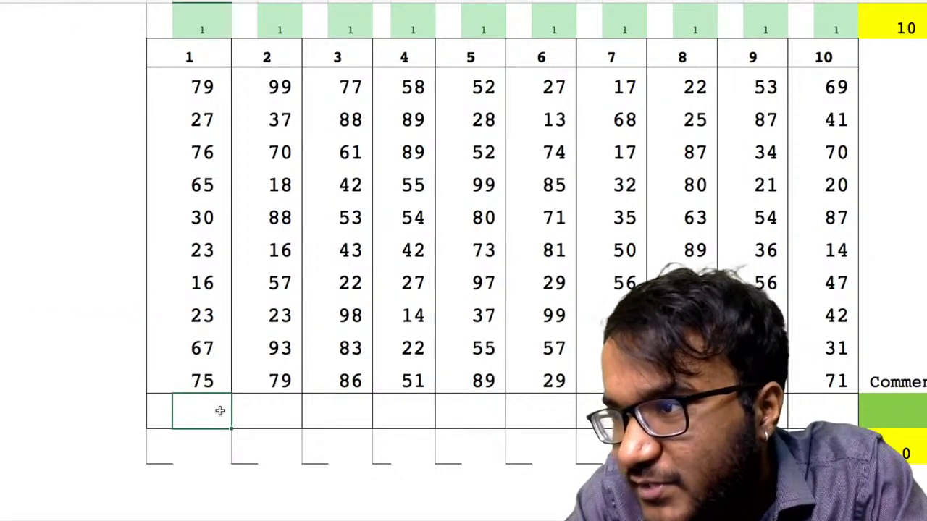
{"action": "type", "text": "48"}
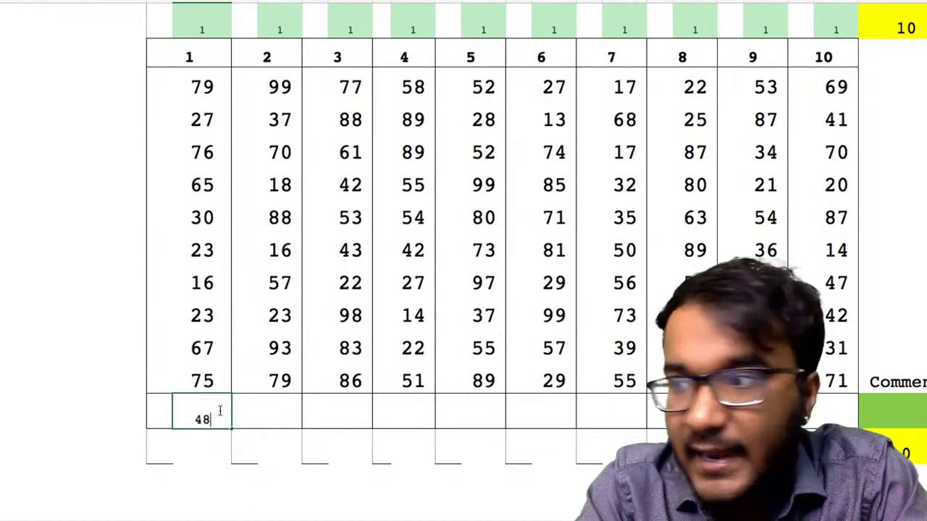
{"action": "type", "text": "1"}
{"action": "key", "text": "Tab"}
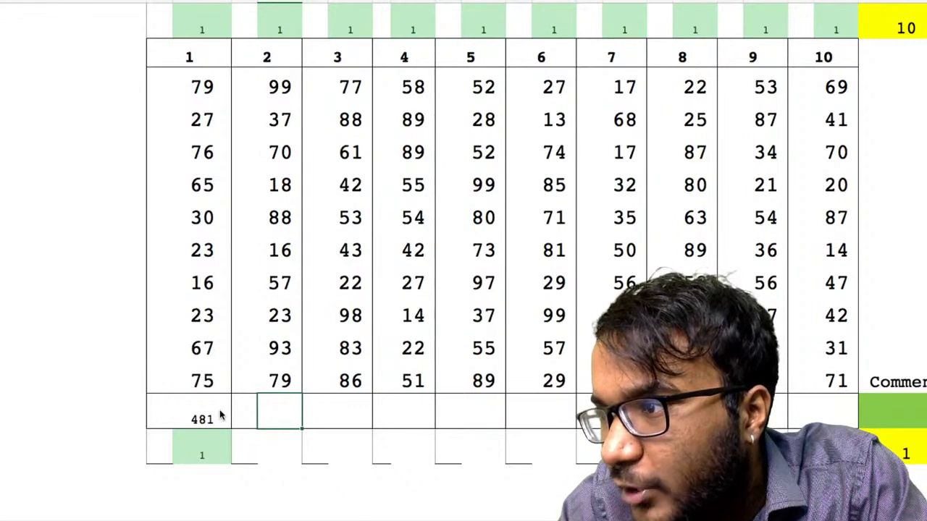
{"action": "type", "text": "580"}
{"action": "key", "text": "Tab"}
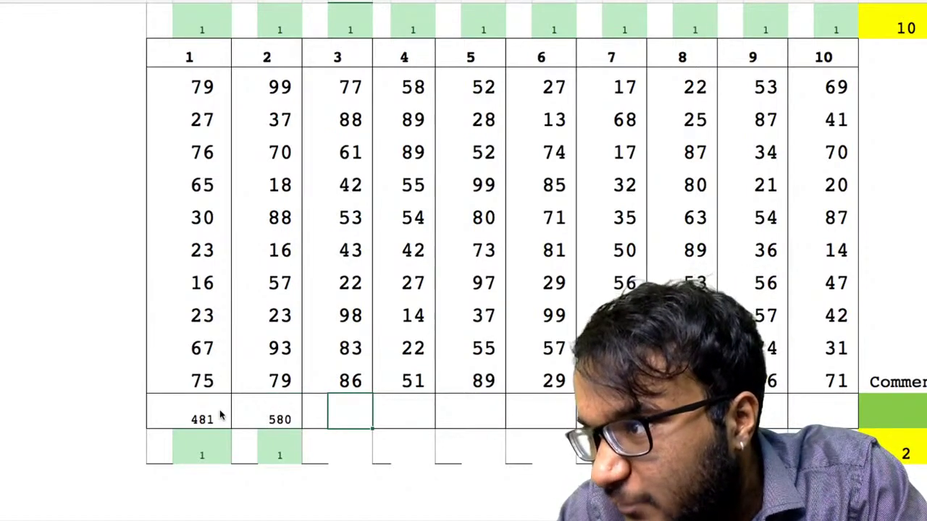
{"action": "type", "text": "653"}
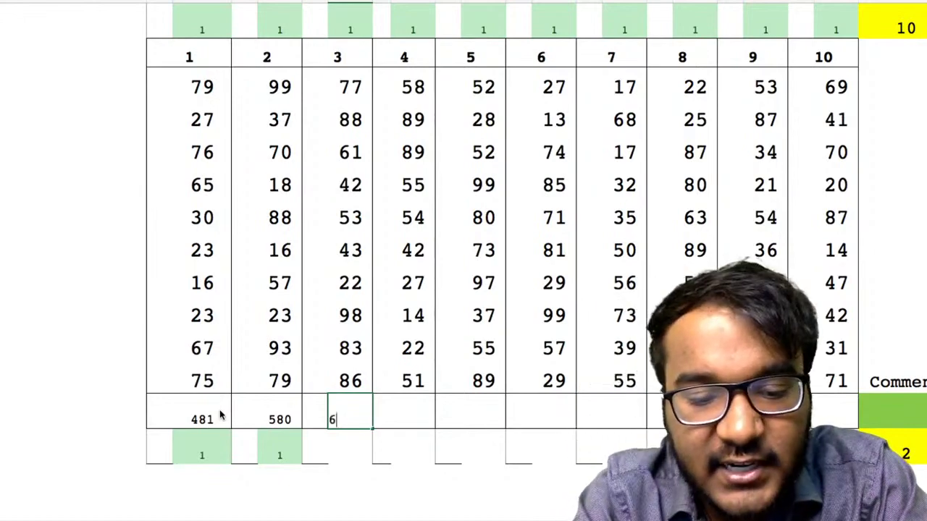
{"action": "key", "text": "Tab"}
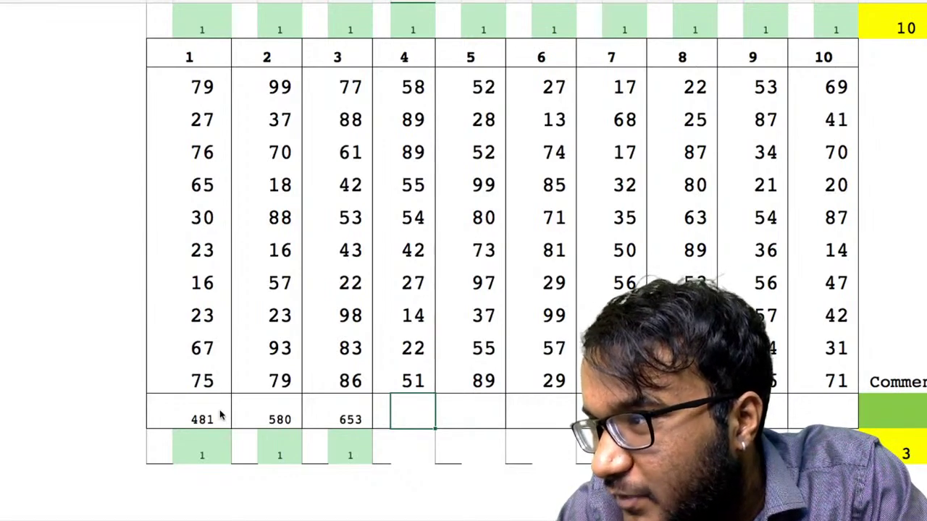
Step: Enter the sums 501, 662 and 565 below columns 4 to 6 of the ten-number table starting with 79
{"action": "type", "text": "501"}
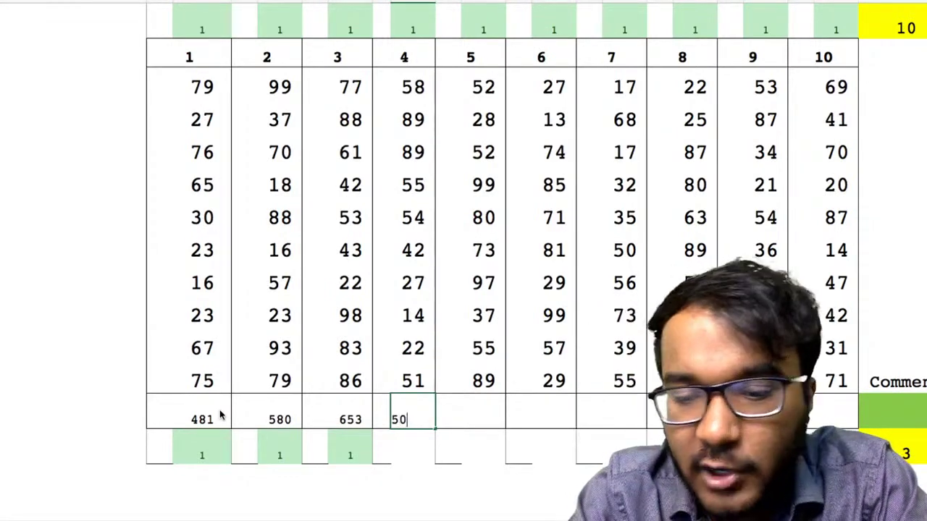
{"action": "key", "text": "Tab"}
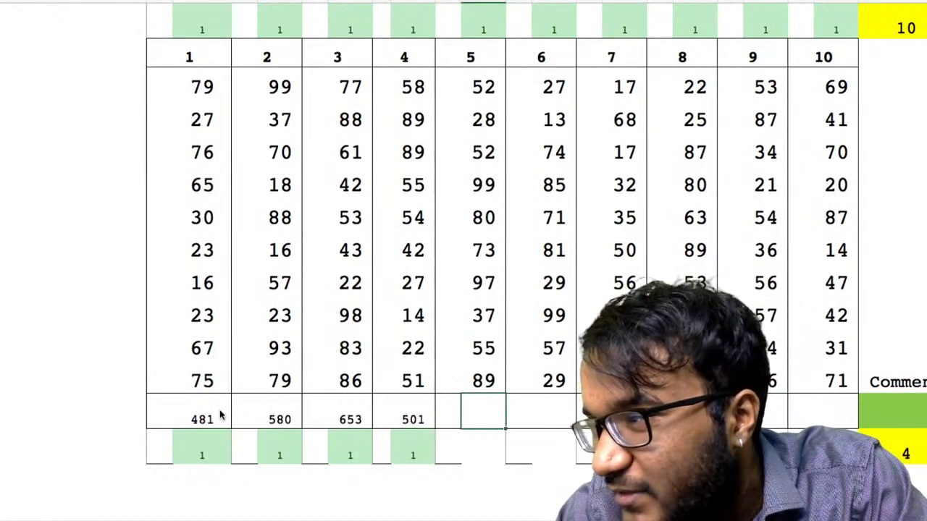
{"action": "type", "text": "662"}
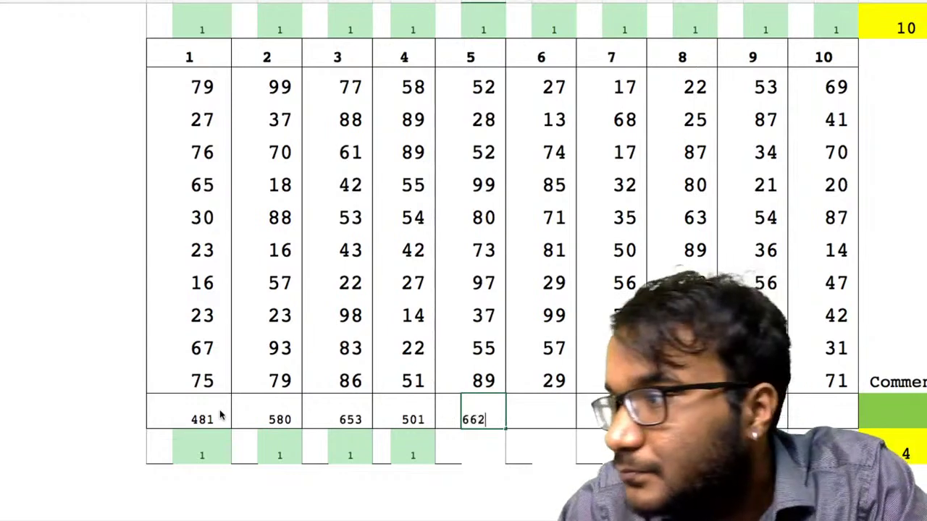
{"action": "key", "text": "Tab"}
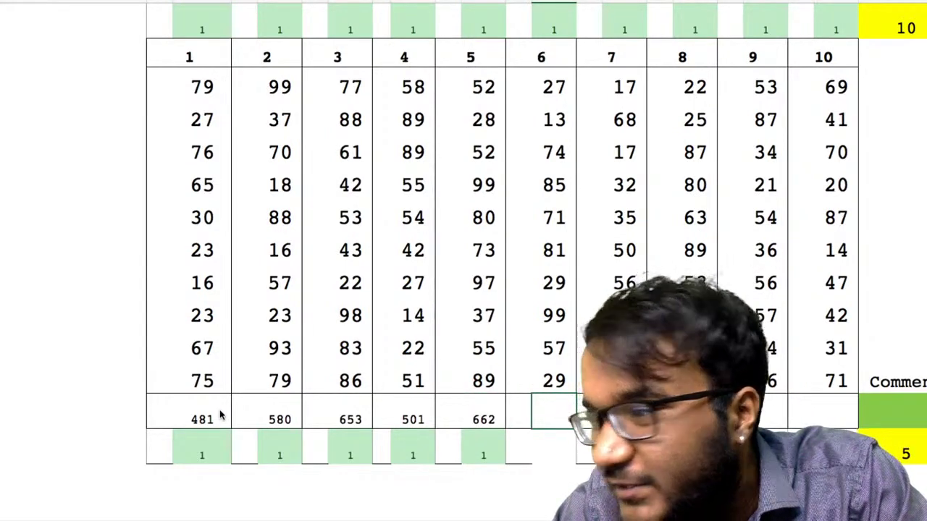
{"action": "type", "text": "565"}
{"action": "key", "text": "Tab"}
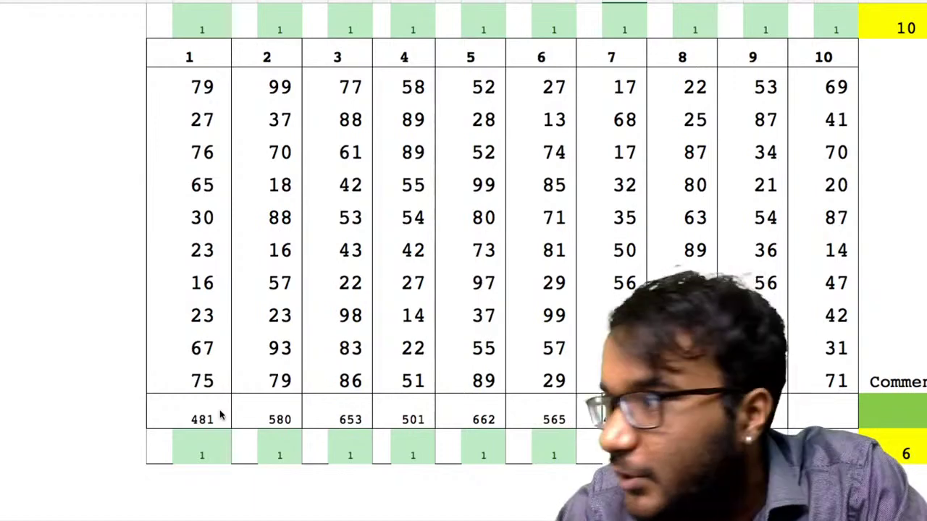
Step: Enter the sums 442, 551 and 498 below columns 7 to 9 of the ten-number table starting with 79
{"action": "type", "text": "496"}
{"action": "key", "text": "Tab"}
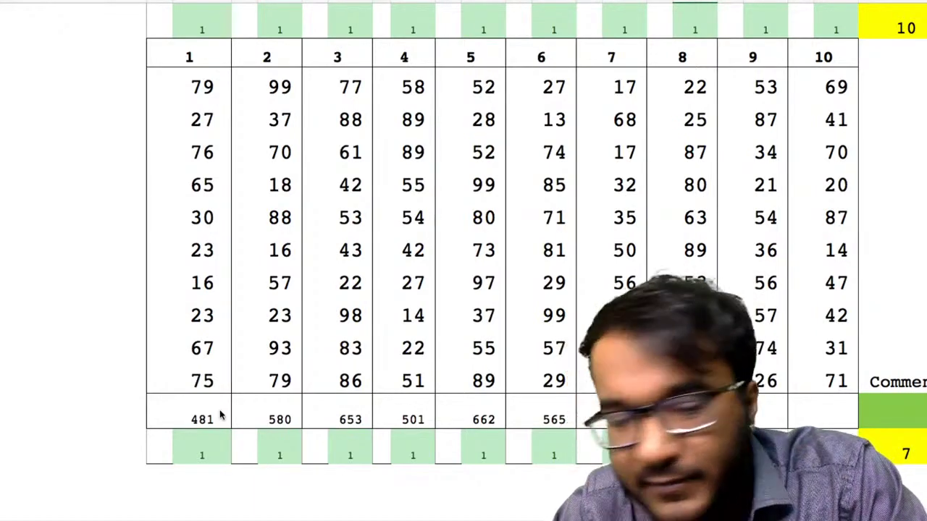
{"action": "key", "text": "Tab"}
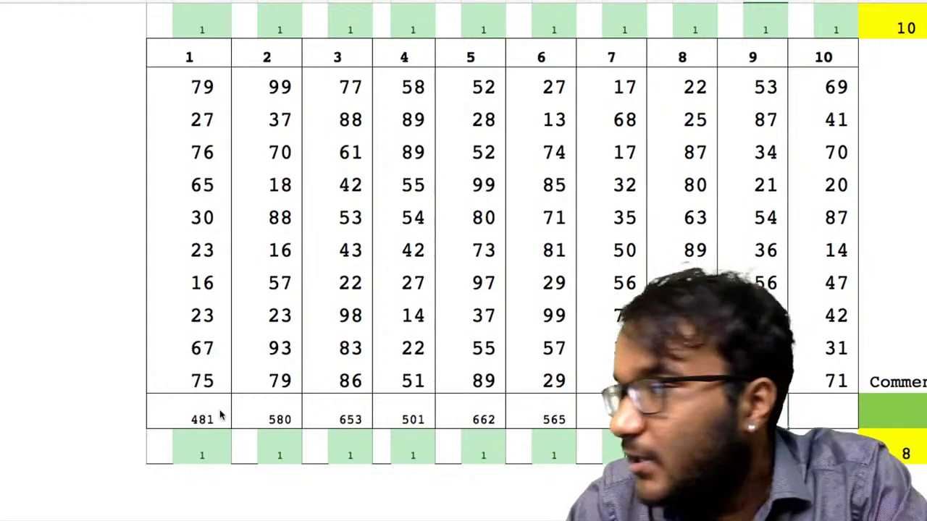
{"action": "key", "text": "Tab"}
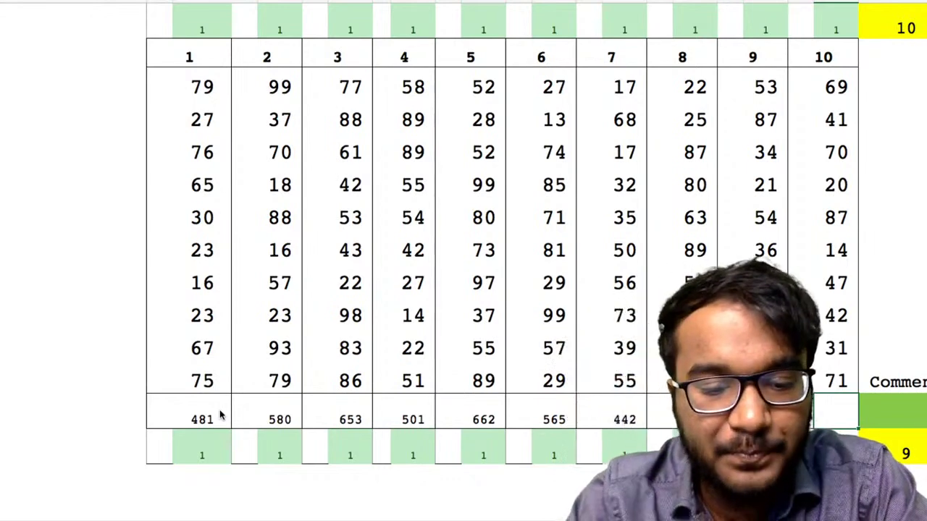
Step: Try 472 and 473 as the sum below column 10 of the ten-number table, and replace them with 492
{"action": "type", "text": "472"}
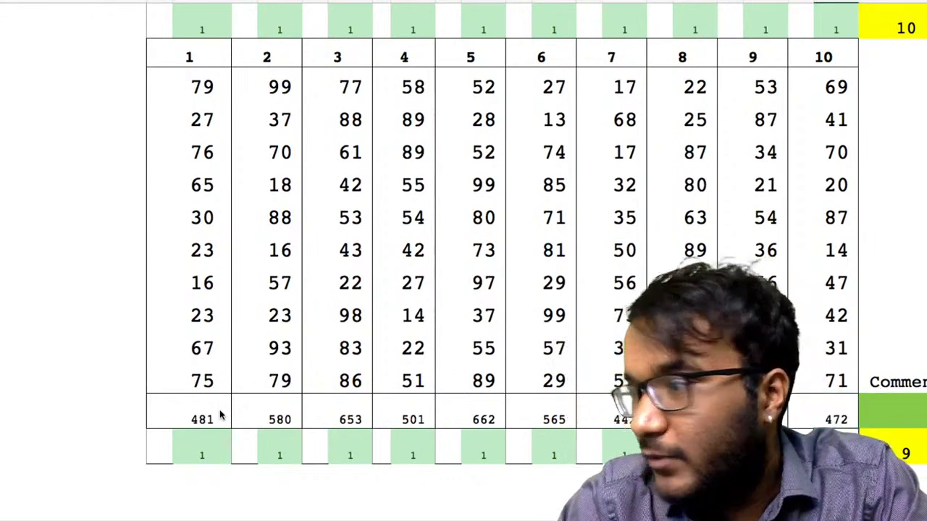
{"action": "key", "text": "BackSpace"}
{"action": "type", "text": "3"}
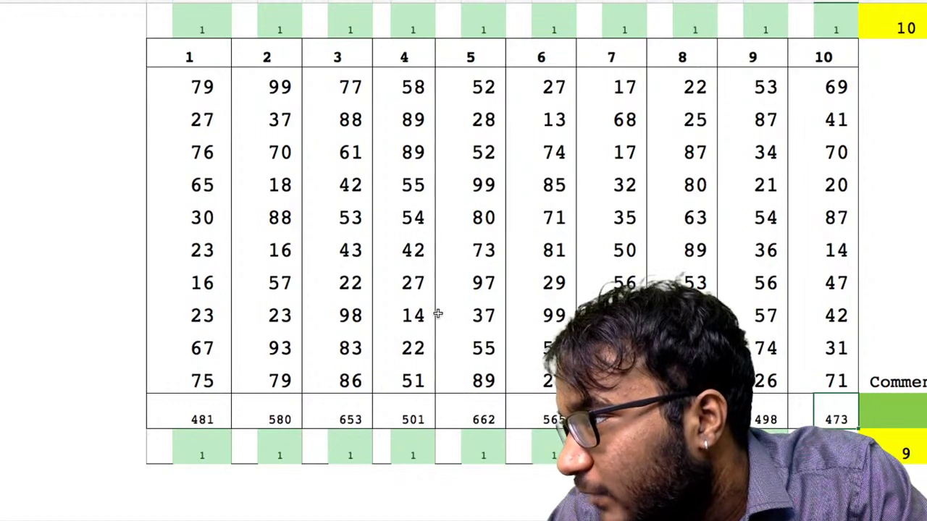
{"action": "type", "text": "492"}
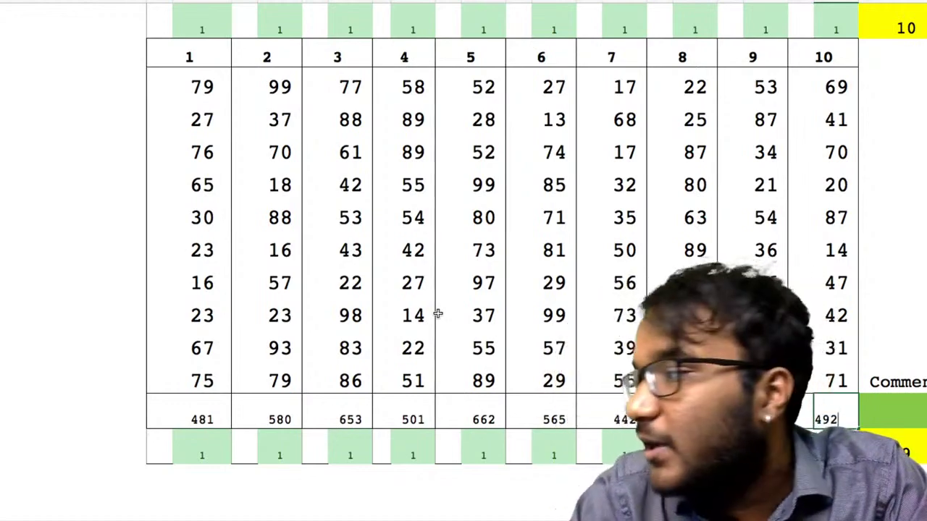
{"action": "key", "text": "Return"}
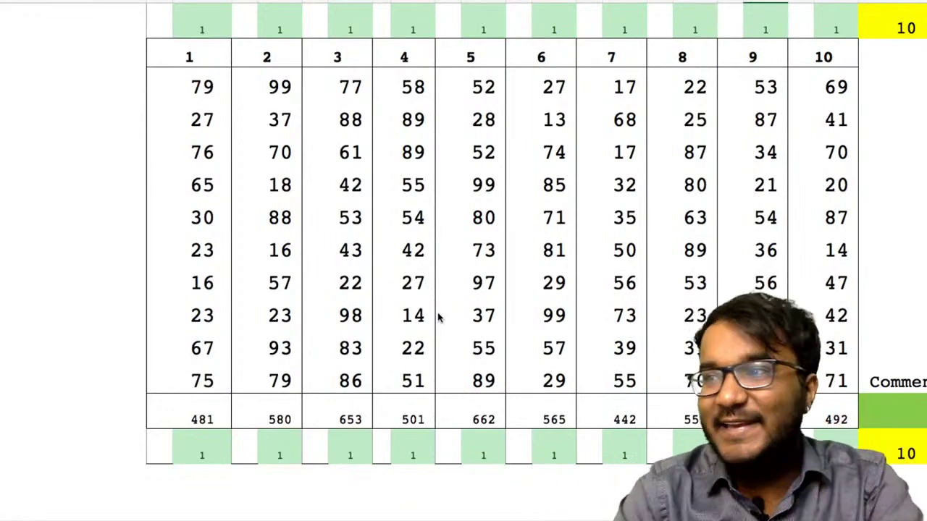
Step: Select the ten numbers in column 1 of the ten-number table, from 79 down to 75
{"action": "scroll", "coordinate": [386, 368], "scroll_direction": "right", "scroll_amount": 5}
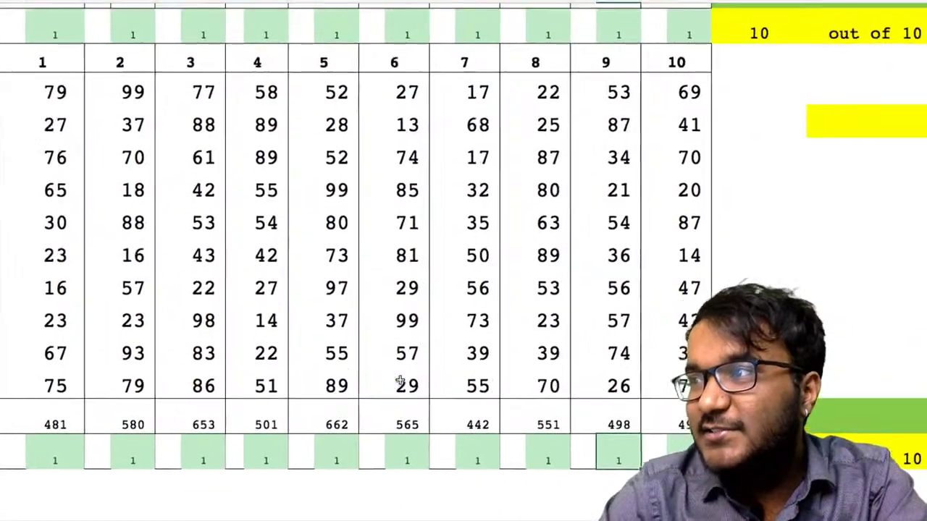
{"action": "scroll", "coordinate": [400, 381], "scroll_direction": "right", "scroll_amount": 3}
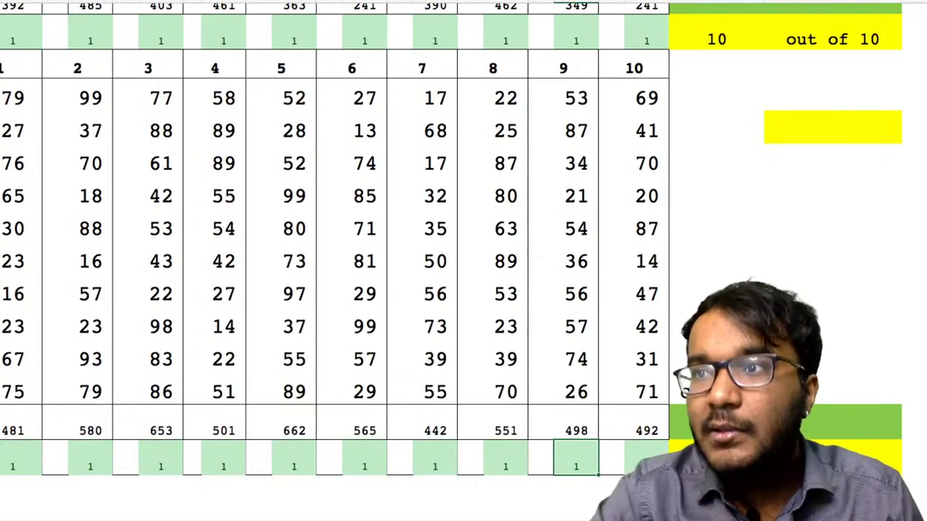
{"action": "left_click_drag", "start_coordinate": [16, 98], "coordinate": [10, 400]}
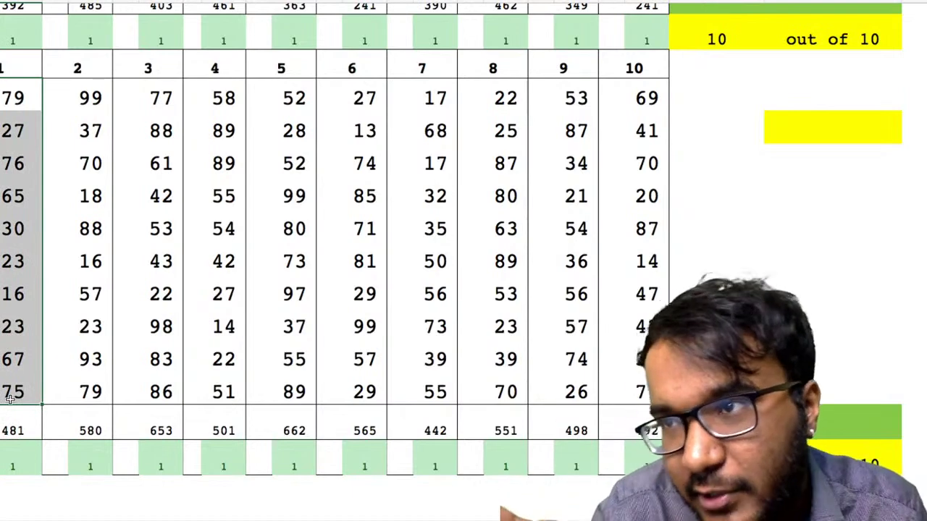
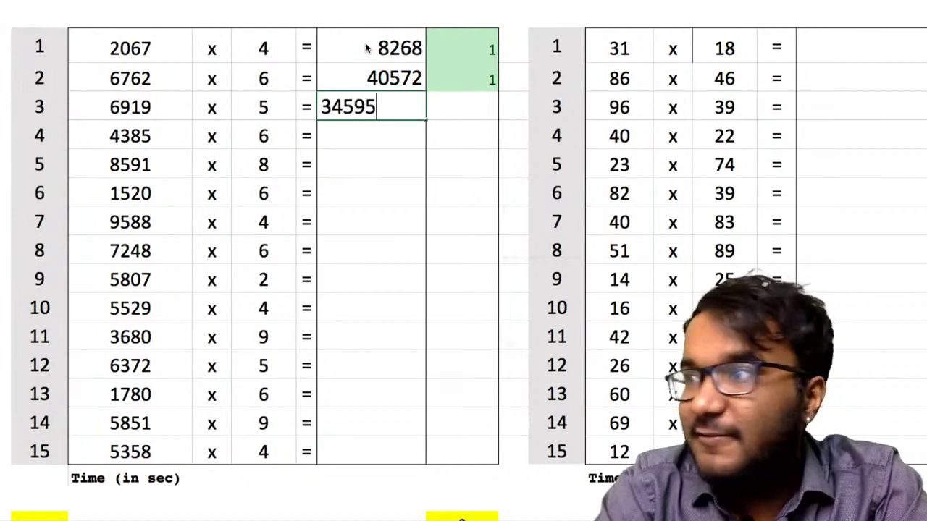
Step: Enter the products 34595, 26310 and 68728 for rows 3 to 5 of the four-digit by one-digit multiplication table
{"action": "key", "text": "Return"}
{"action": "type", "text": "26310"}
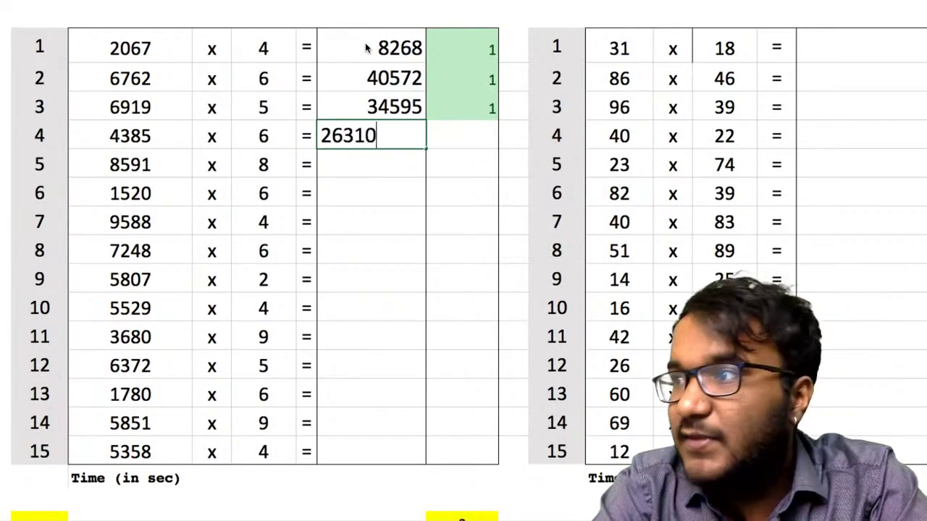
{"action": "key", "text": "Return"}
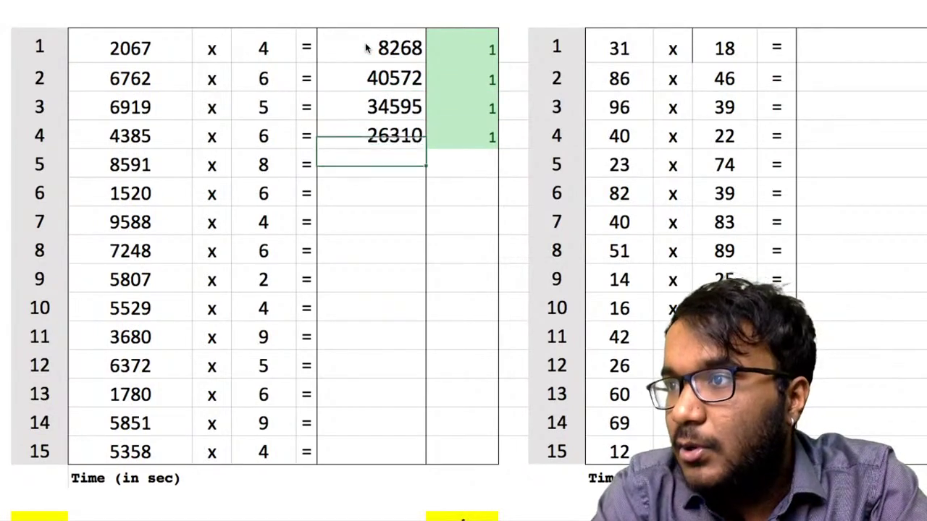
{"action": "type", "text": "68"}
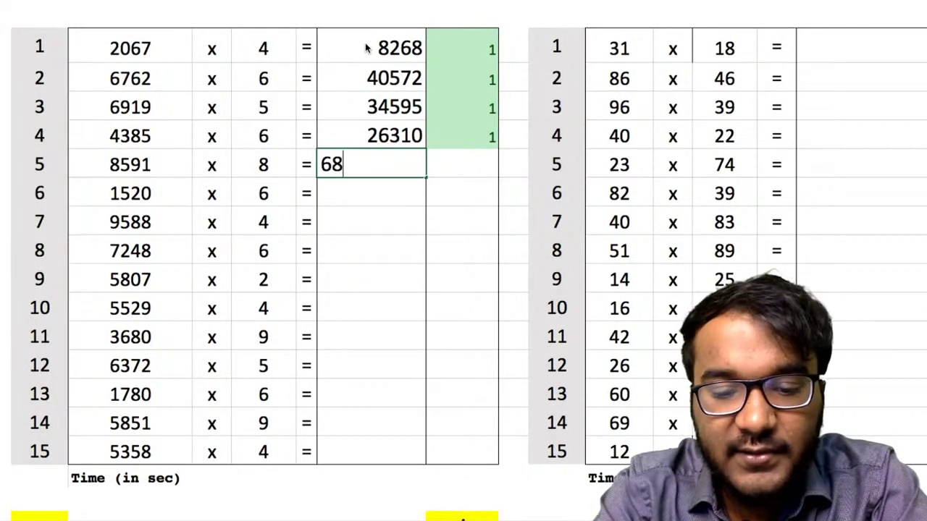
{"action": "type", "text": "6"}
{"action": "key", "text": "BackSpace"}
{"action": "type", "text": "728"}
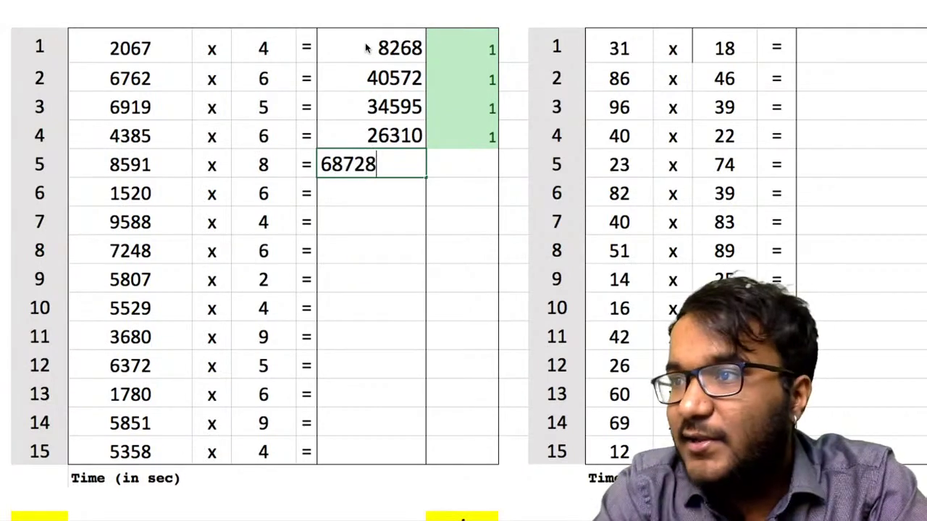
{"action": "key", "text": "Return"}
Step: Enter the products 9120 and 38352 for rows 6 and 7 of the four-digit by one-digit multiplication table
{"action": "type", "text": "9120"}
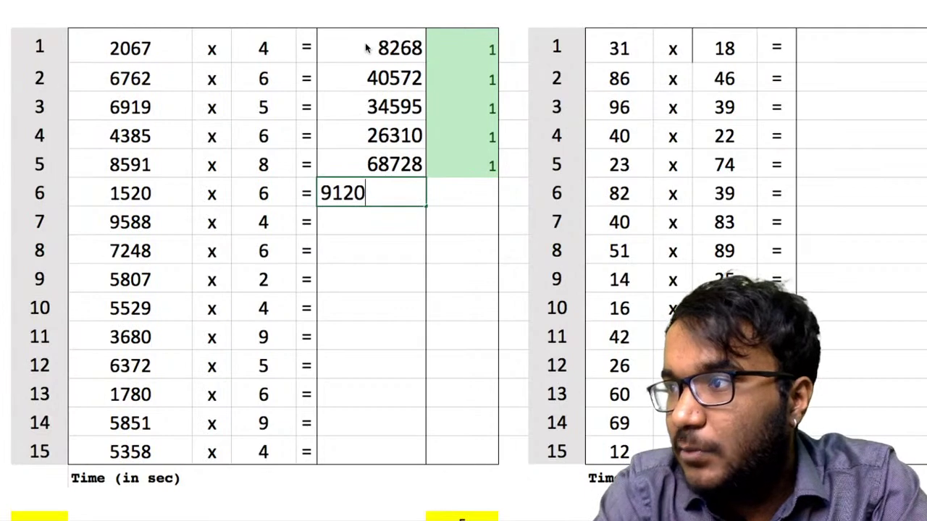
{"action": "key", "text": "Return"}
{"action": "type", "text": "385"}
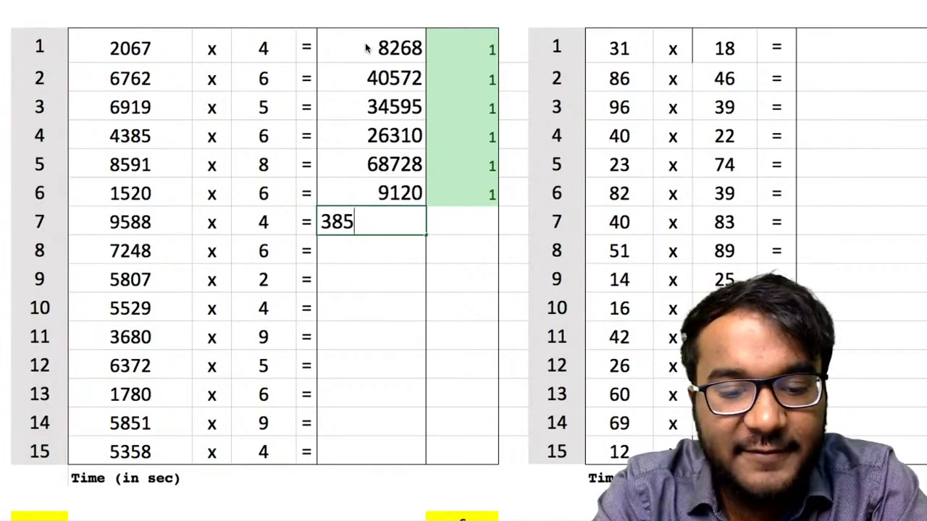
{"action": "key", "text": "BackSpace"}
{"action": "type", "text": "352"}
{"action": "key", "text": "Return"}
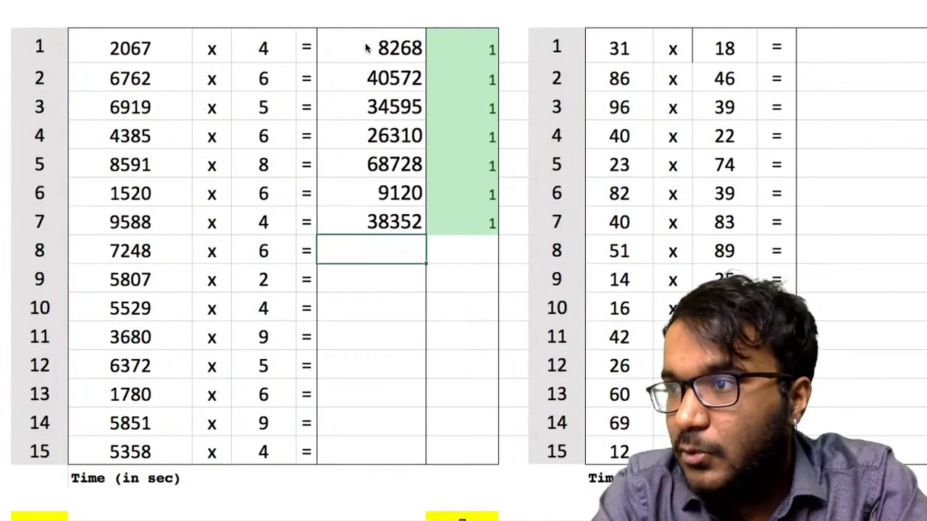
Step: Enter the products 43488 and 11614 for rows 8 and 9 of the four-digit by one-digit multiplication table
{"action": "type", "text": "43488"}
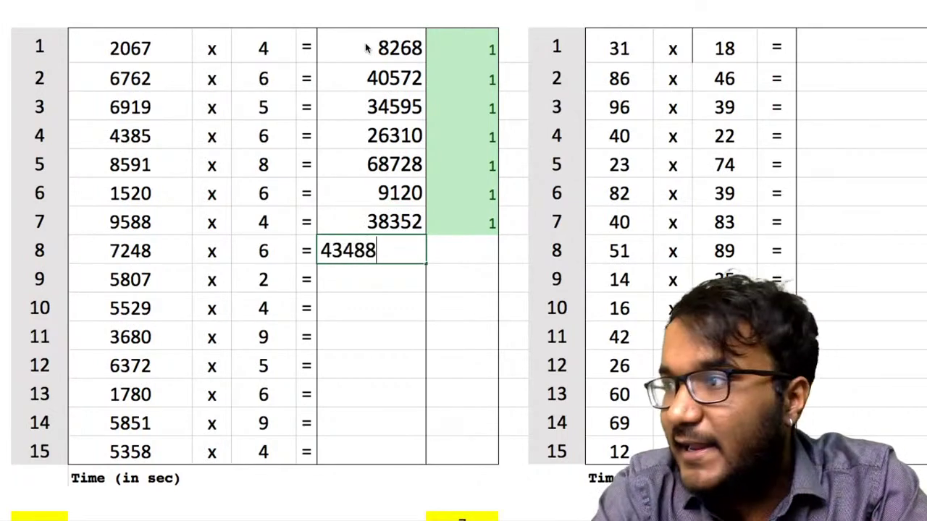
{"action": "key", "text": "Return"}
{"action": "type", "text": "115"}
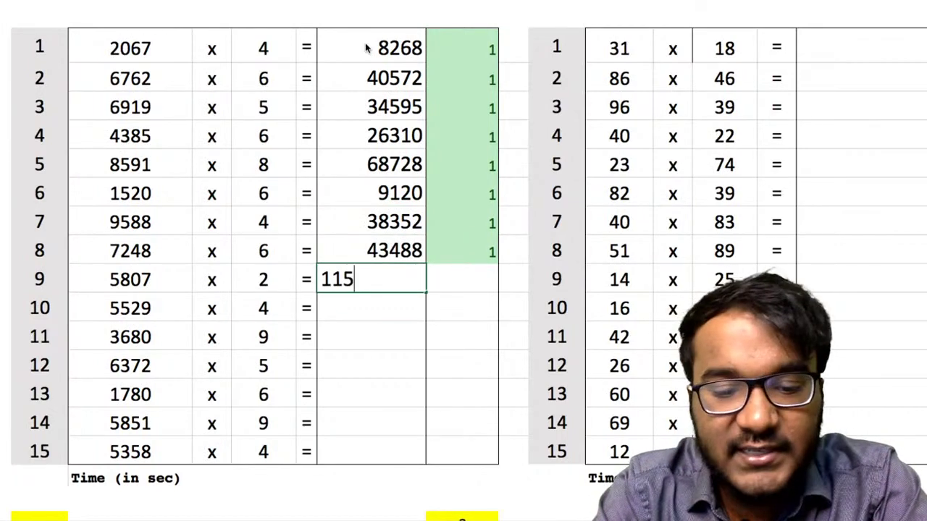
{"action": "key", "text": "BackSpace"}
{"action": "type", "text": "614"}
{"action": "key", "text": "Return"}
Step: Enter the product 22116 for row 10, 5529 x 4, of the four-digit by one-digit multiplication table
{"action": "type", "text": "1"}
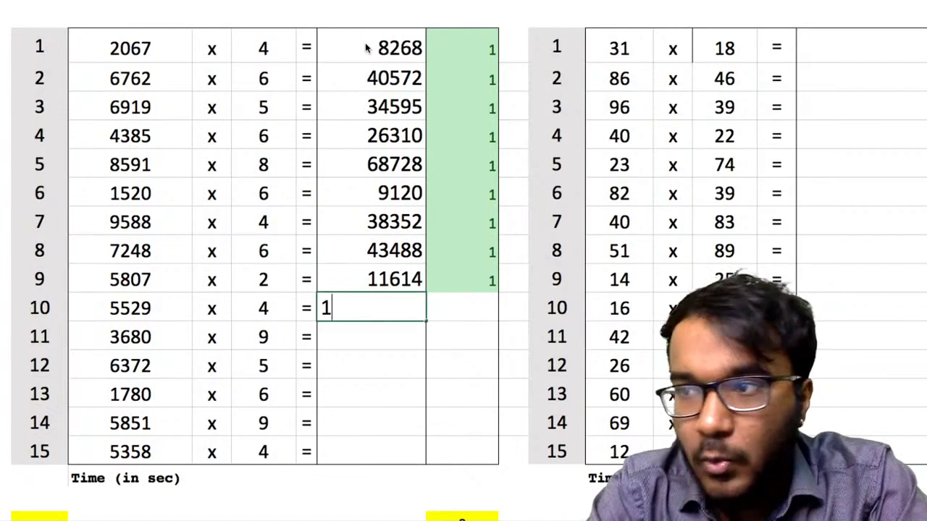
{"action": "key", "text": "BackSpace"}
{"action": "type", "text": "22116"}
{"action": "key", "text": "Return"}
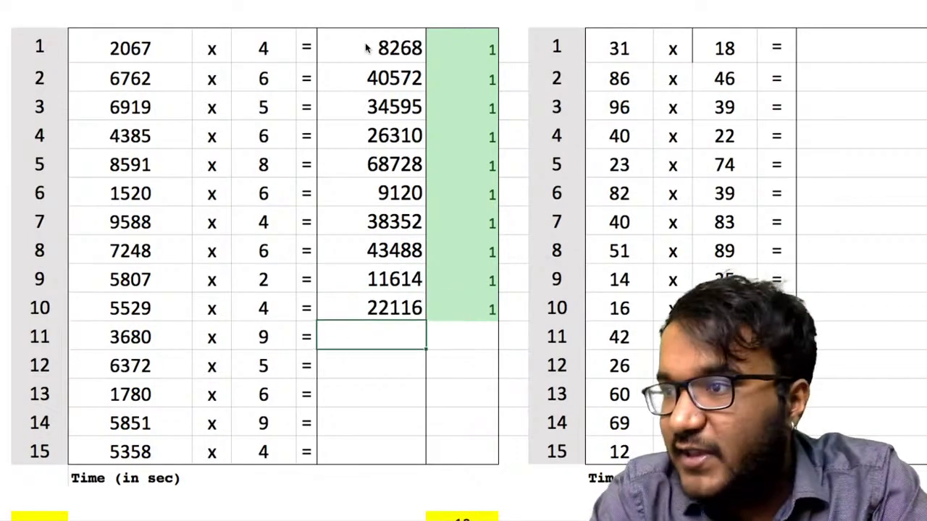
{"action": "type", "text": "2312"}
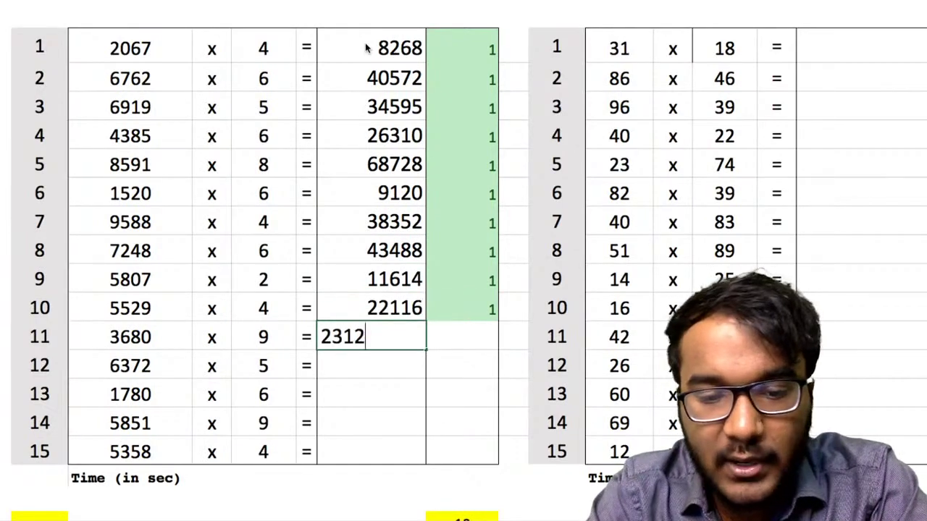
{"action": "type", "text": "0"}
{"action": "key", "text": "Return"}
{"action": "type", "text": "3"}
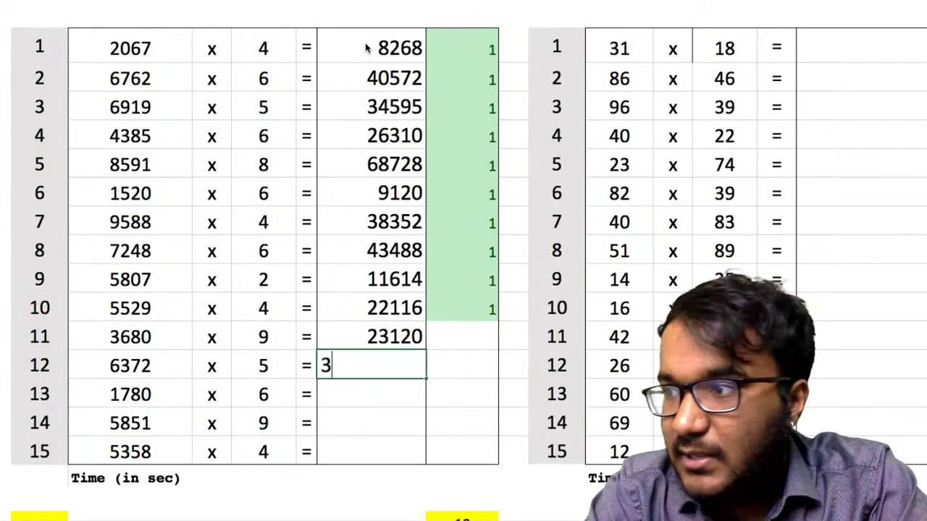
{"action": "key", "text": "BackSpace"}
{"action": "key", "text": "Up"}
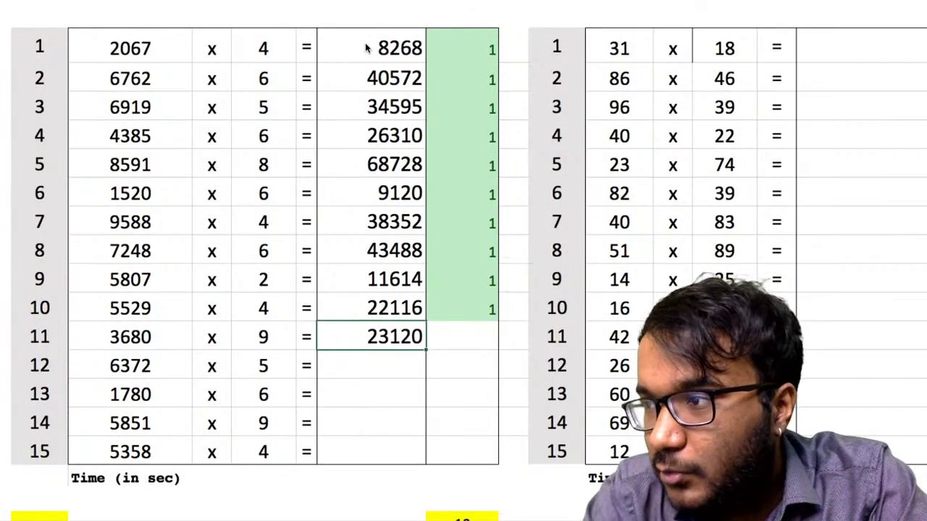
{"action": "key", "text": "Delete"}
Step: Enter the products 33120, 31860 and 10680 for rows 11 to 13 of the four-digit by one-digit multiplication table
{"action": "type", "text": "2"}
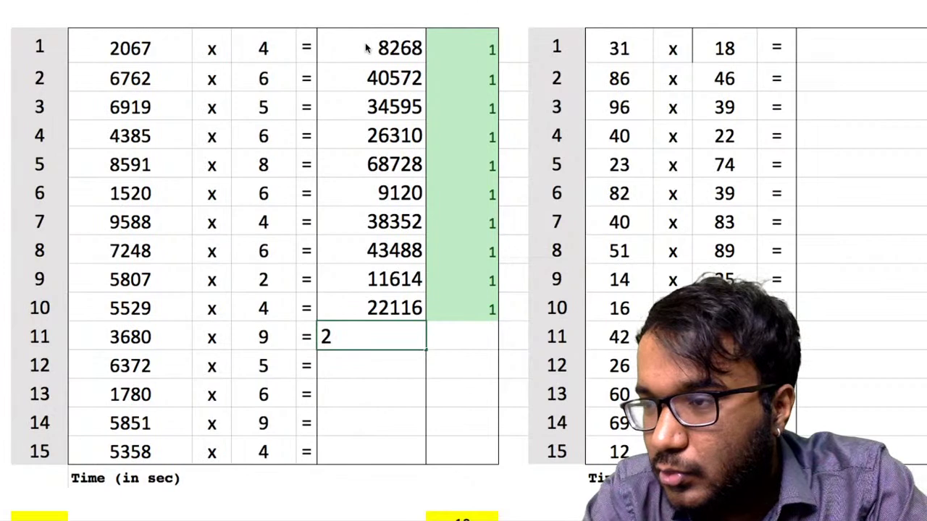
{"action": "key", "text": "BackSpace"}
{"action": "type", "text": "33"}
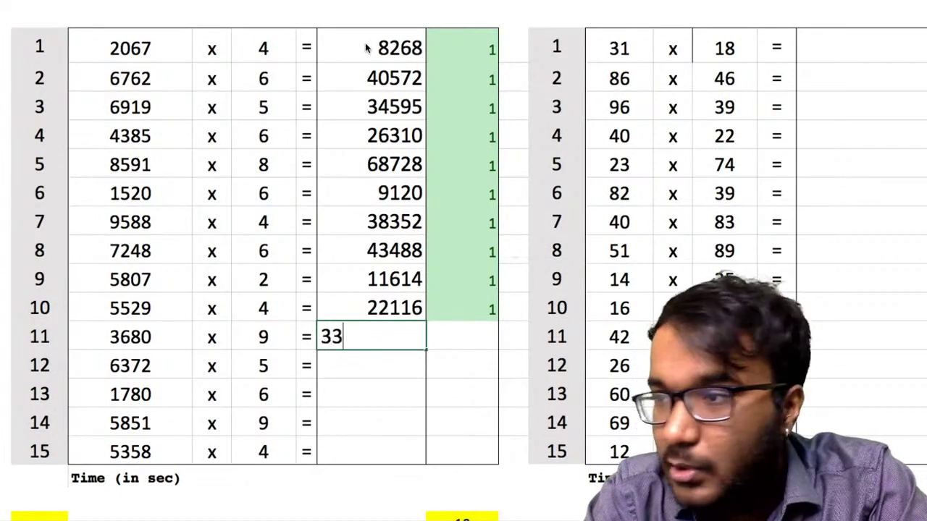
{"action": "type", "text": "120"}
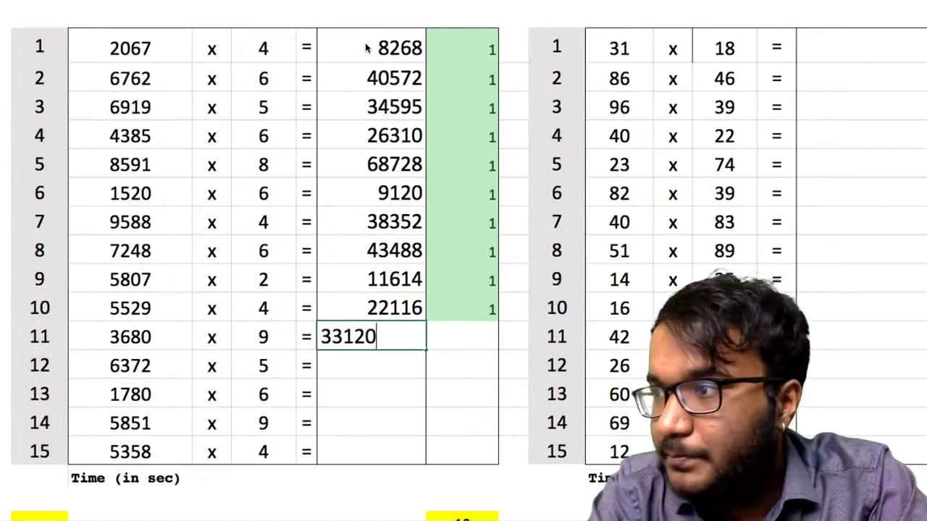
{"action": "key", "text": "Return"}
{"action": "type", "text": "3"}
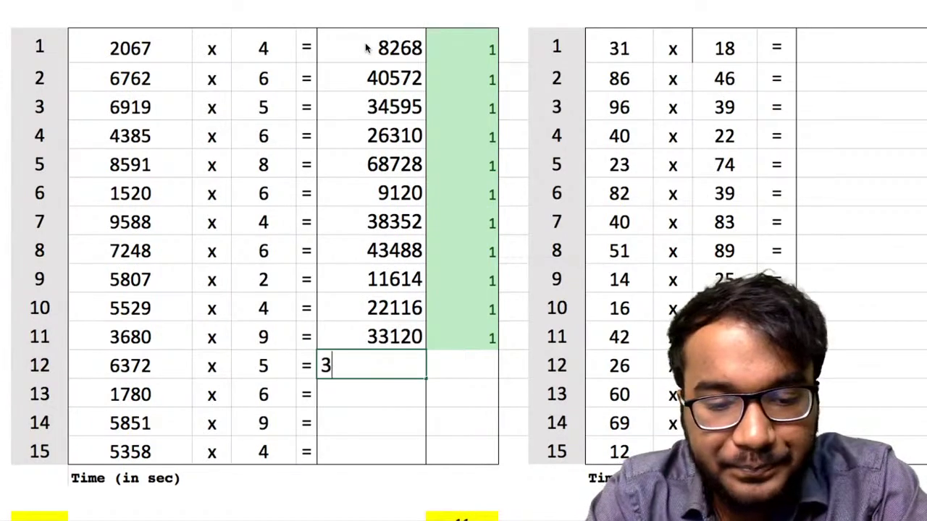
{"action": "type", "text": "1860"}
{"action": "key", "text": "Return"}
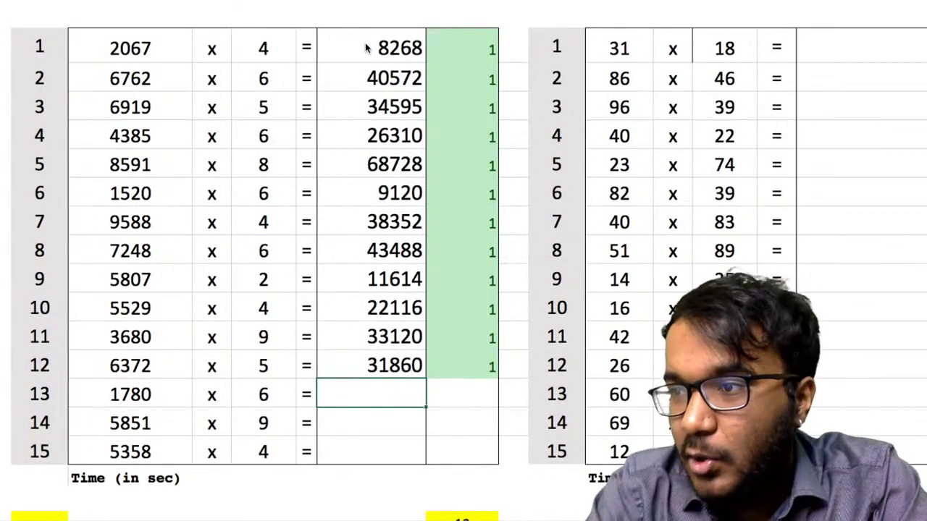
{"action": "type", "text": "10680"}
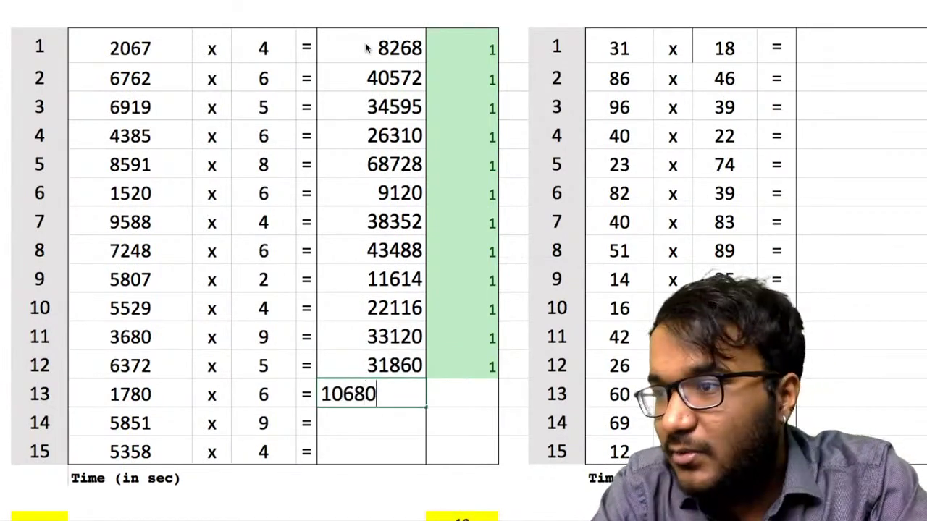
{"action": "key", "text": "Return"}
{"action": "type", "text": "5"}
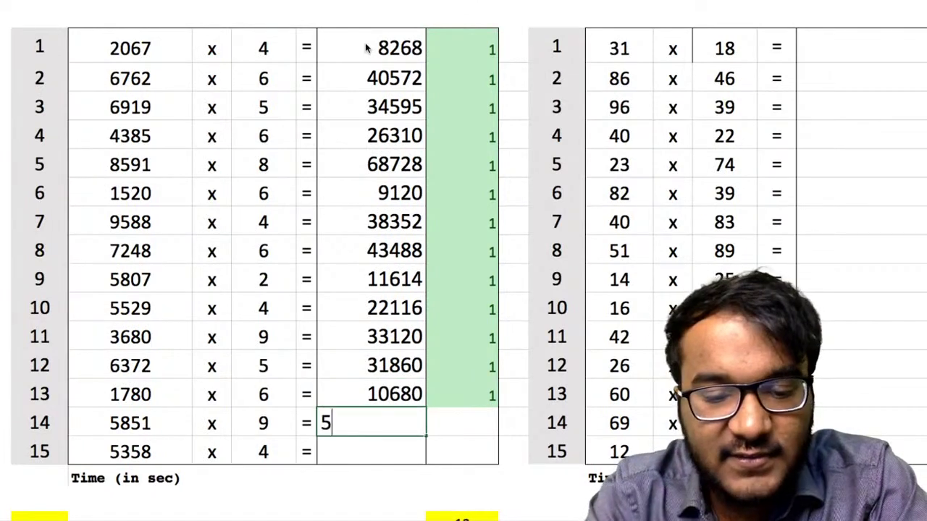
{"action": "type", "text": "3659"}
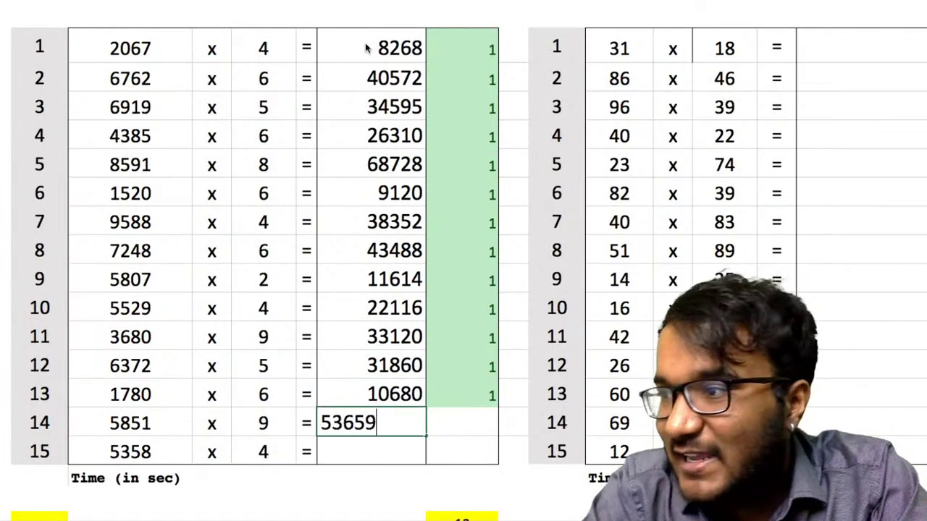
{"action": "key", "text": "Return"}
{"action": "key", "text": "Up"}
{"action": "key", "text": "Delete"}
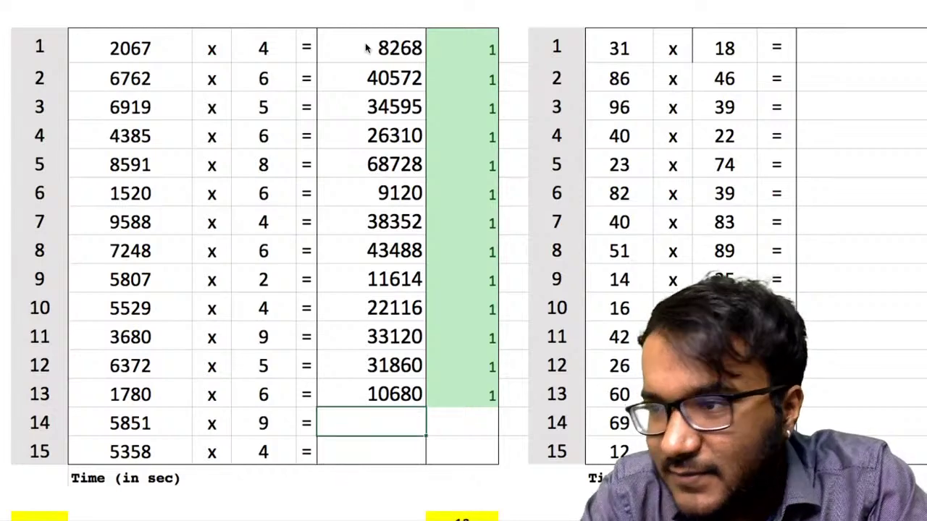
Step: Enter the products 52659 and 21432 for rows 14 and 15 of the four-digit by one-digit multiplication table
{"action": "type", "text": "52659"}
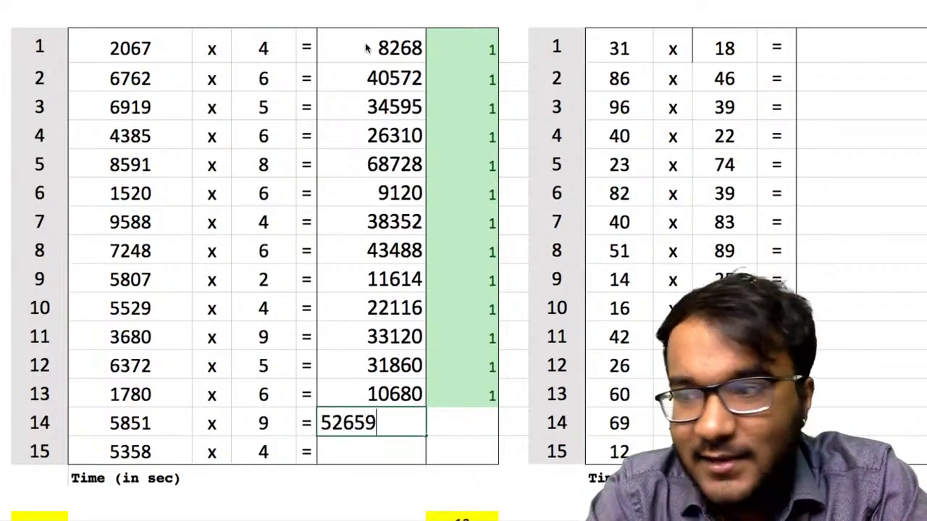
{"action": "key", "text": "Return"}
{"action": "type", "text": "21"}
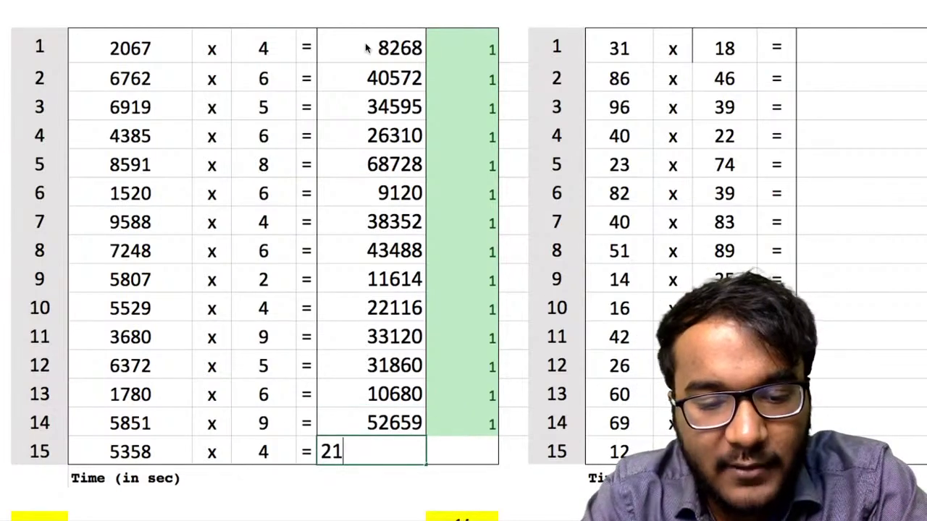
{"action": "type", "text": "432"}
{"action": "key", "text": "Return"}
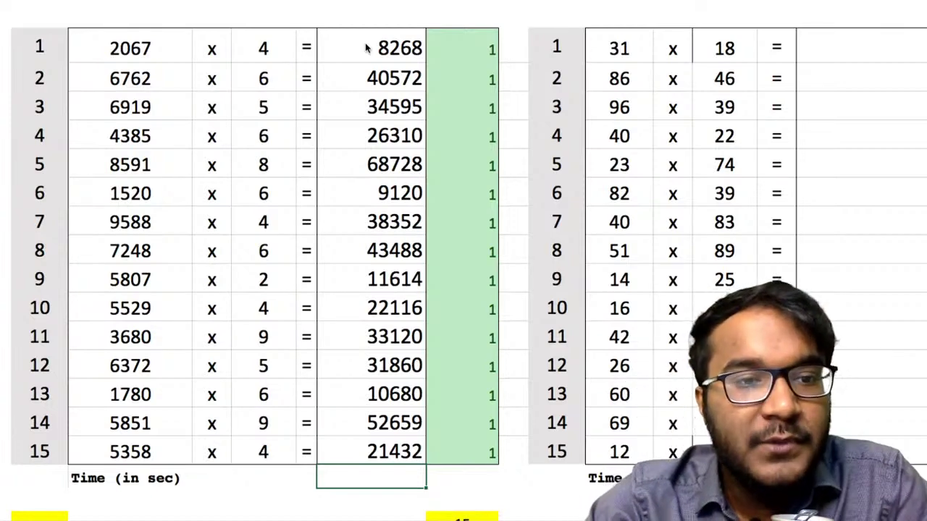
{"action": "left_click_drag", "start_coordinate": [365, 48], "coordinate": [386, 445]}
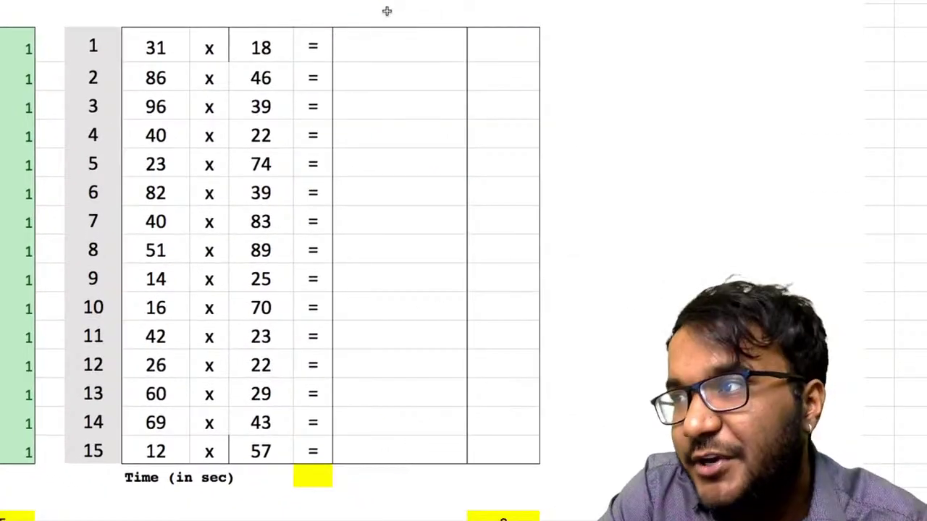
Step: Enter the products 558 and 3956 for rows 1 and 2 of the two-digit by two-digit multiplication table
{"action": "left_click", "coordinate": [421, 54]}
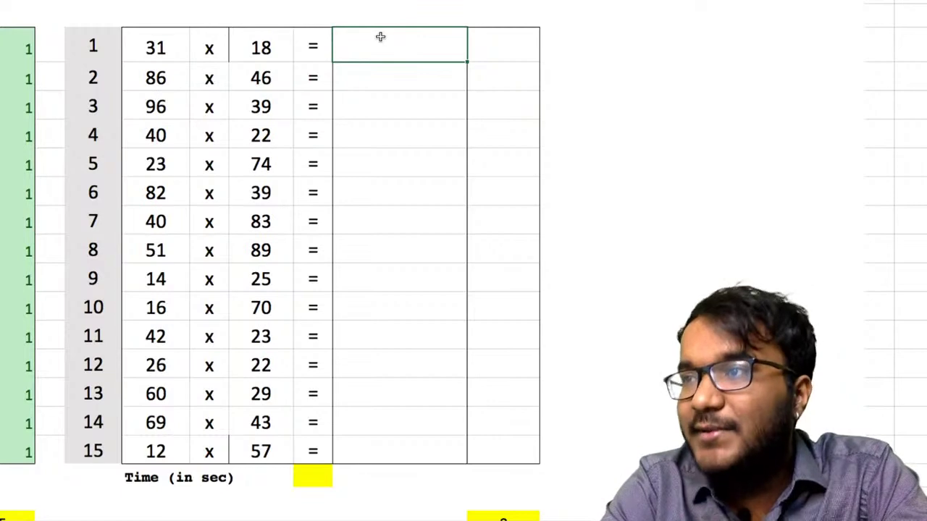
{"action": "type", "text": "558"}
{"action": "key", "text": "Return"}
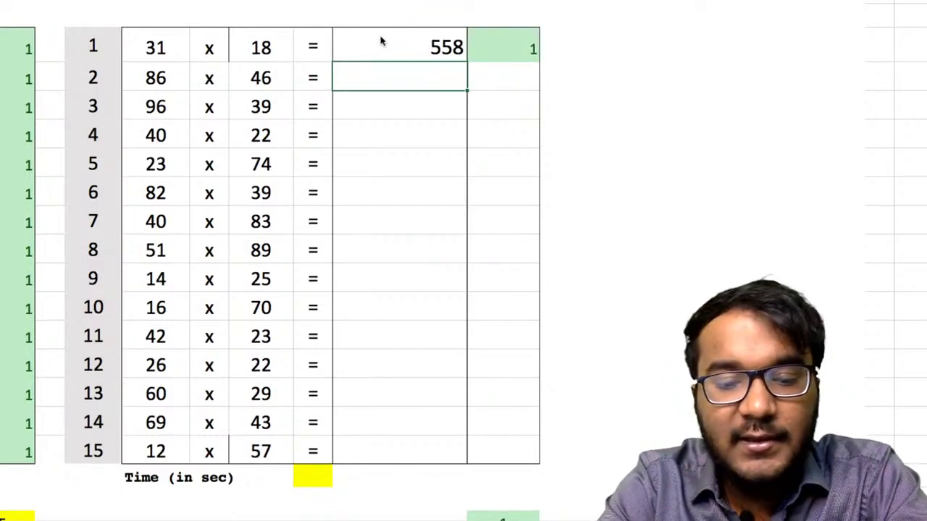
{"action": "type", "text": "4"}
{"action": "key", "text": "BackSpace"}
{"action": "type", "text": "3956"}
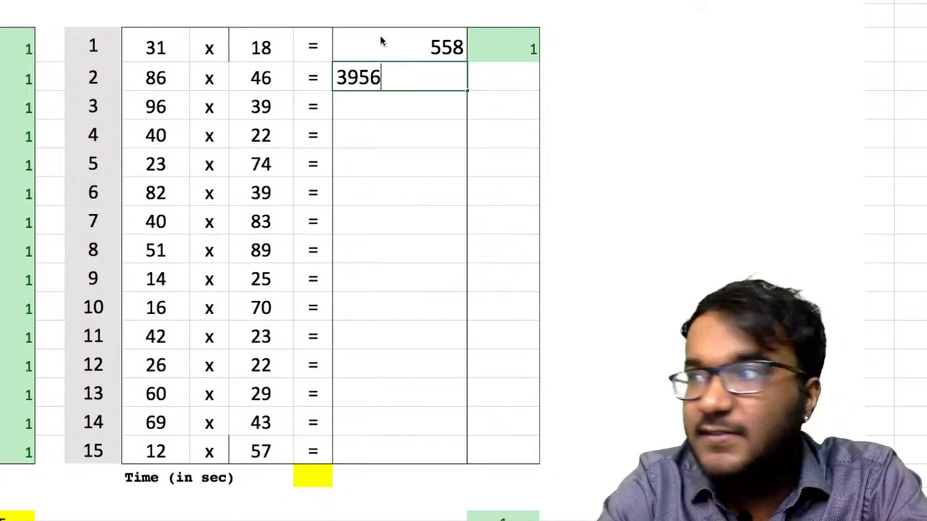
{"action": "key", "text": "Return"}
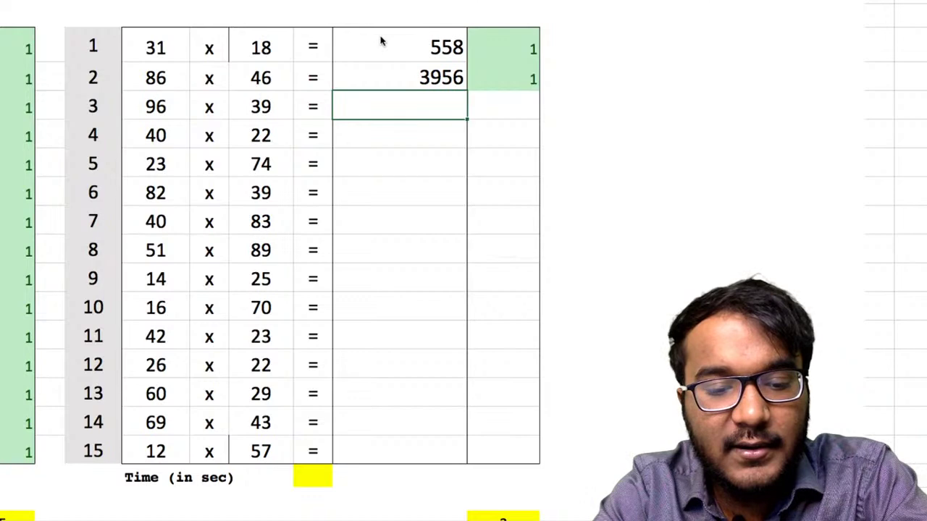
Step: Enter the products 3744, 880 and 1702 for rows 3 to 5 of the two-digit by two-digit multiplication table
{"action": "type", "text": "3744"}
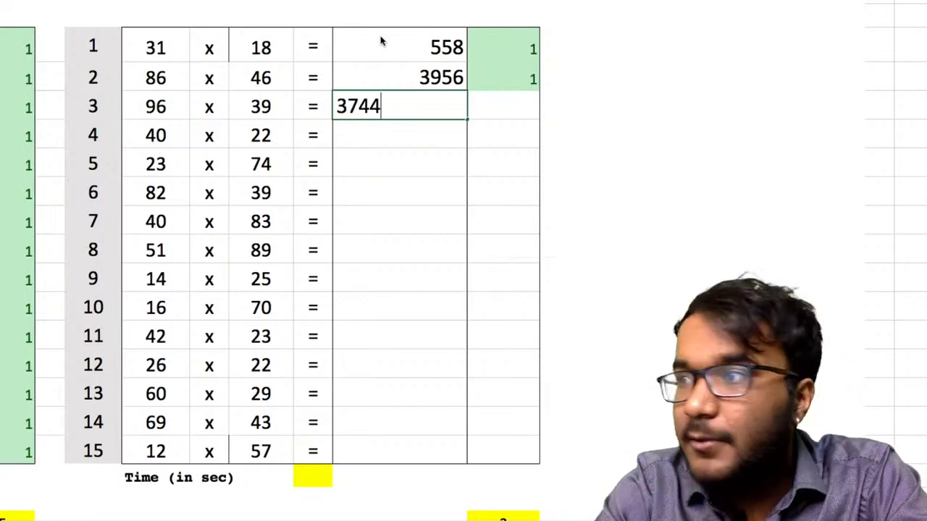
{"action": "key", "text": "Return"}
{"action": "type", "text": "880"}
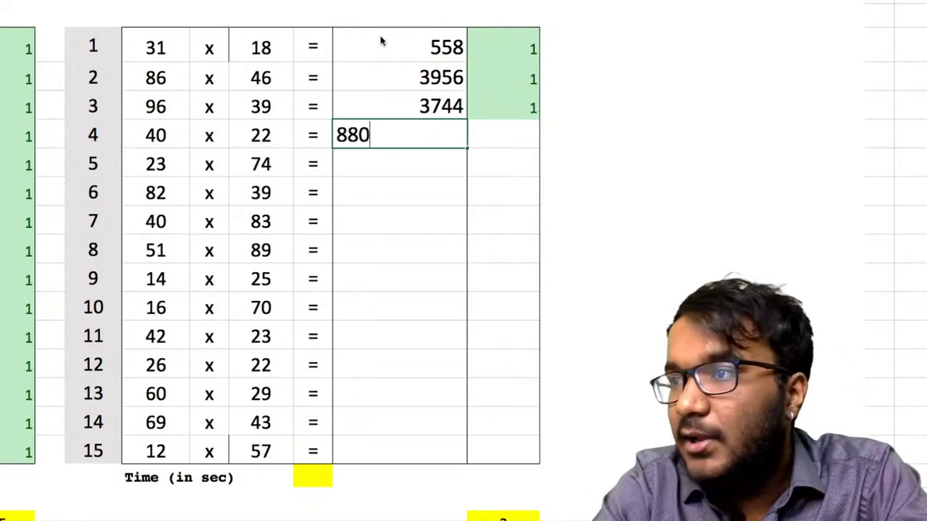
{"action": "key", "text": "Return"}
{"action": "type", "text": "1702"}
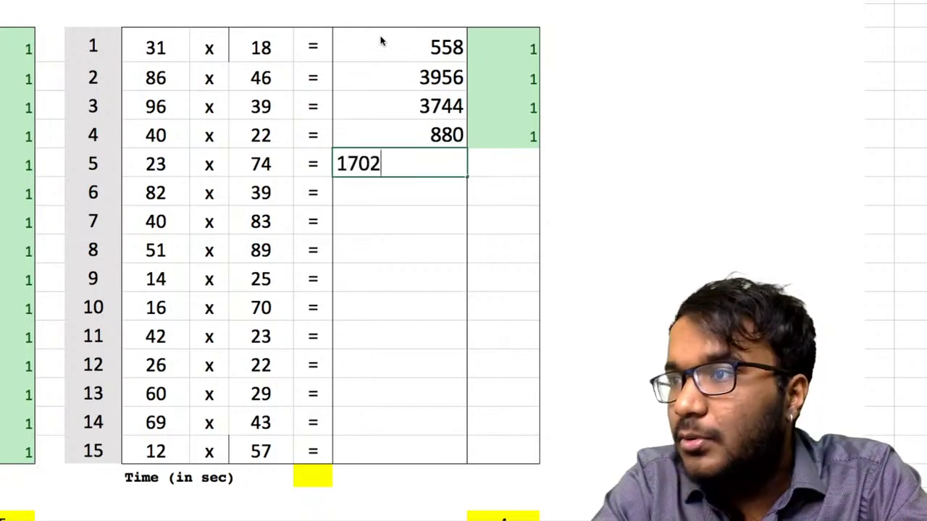
{"action": "key", "text": "Return"}
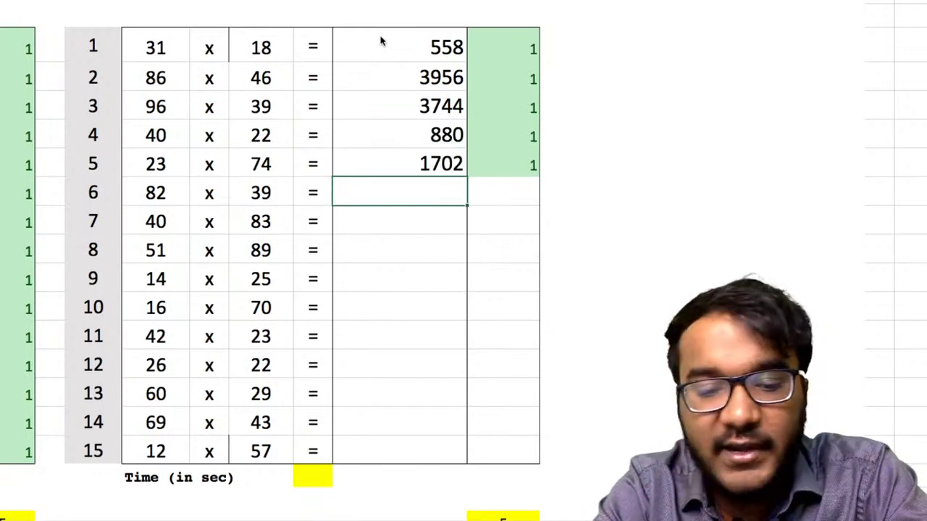
Step: Enter the products 3198, 3320 and 4539 for rows 6 to 8 of the two-digit by two-digit multiplication table
{"action": "type", "text": "3198"}
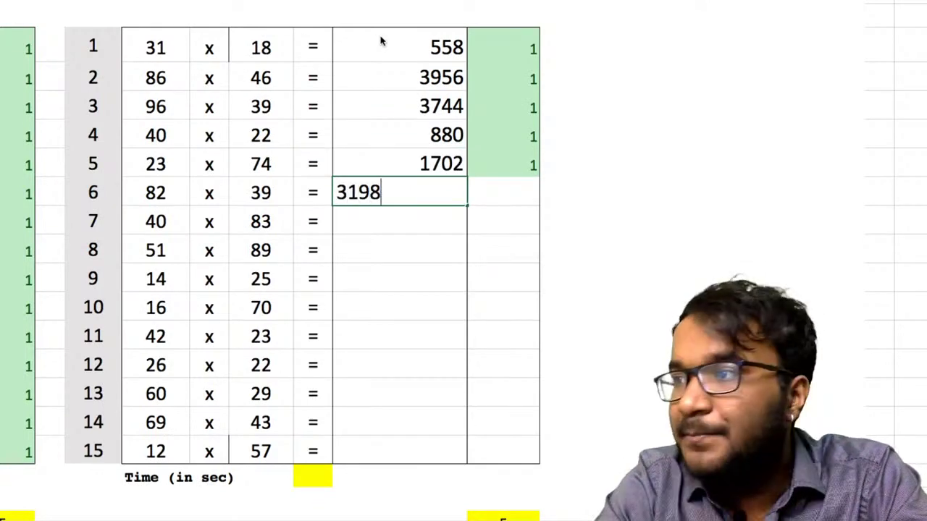
{"action": "key", "text": "Return"}
{"action": "type", "text": "3320"}
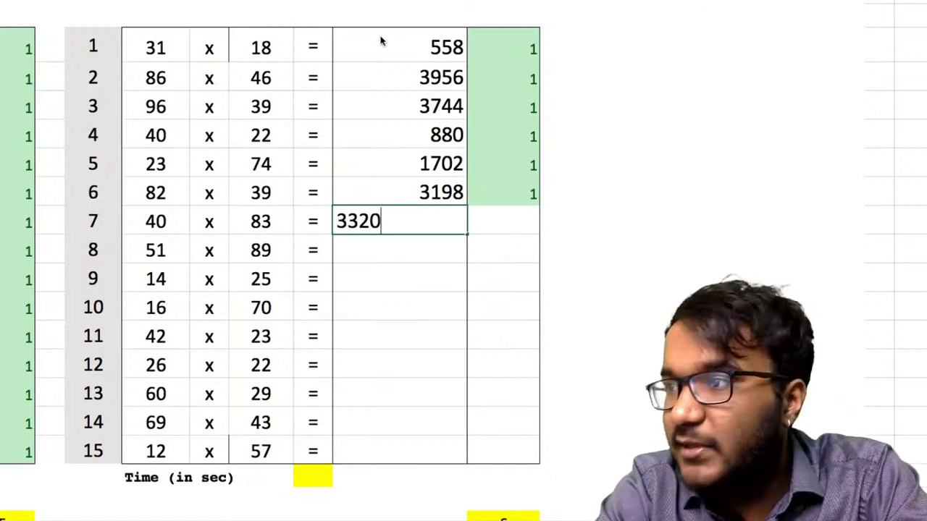
{"action": "key", "text": "Return"}
{"action": "type", "text": "4539"}
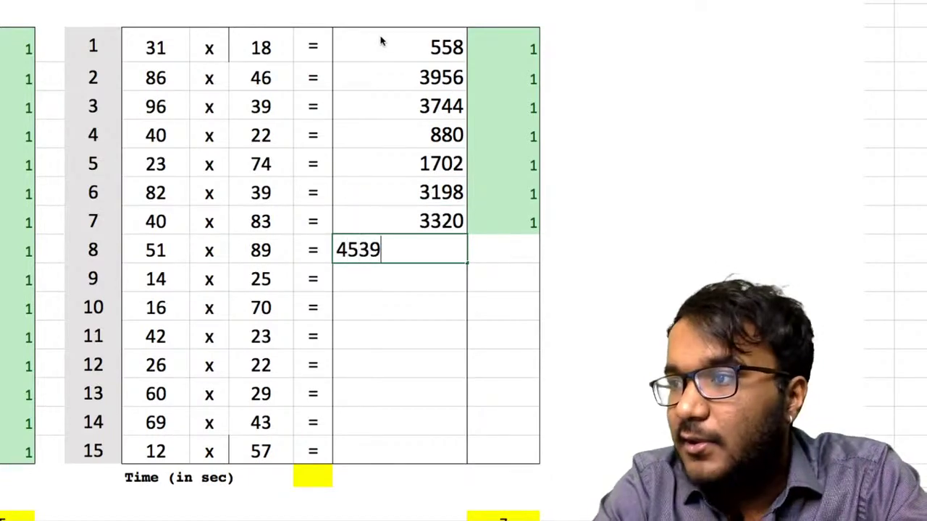
{"action": "key", "text": "Return"}
Step: Enter 210 and 1120 as the answers for rows 9 and 10 of the two-digit by two-digit multiplication table
{"action": "type", "text": "210"}
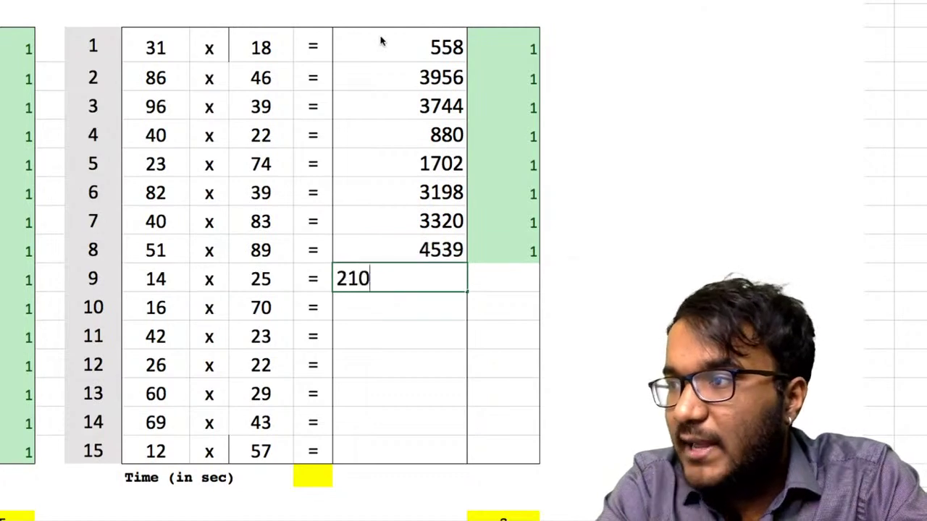
{"action": "key", "text": "Return"}
{"action": "type", "text": "22"}
{"action": "type", "text": "2"}
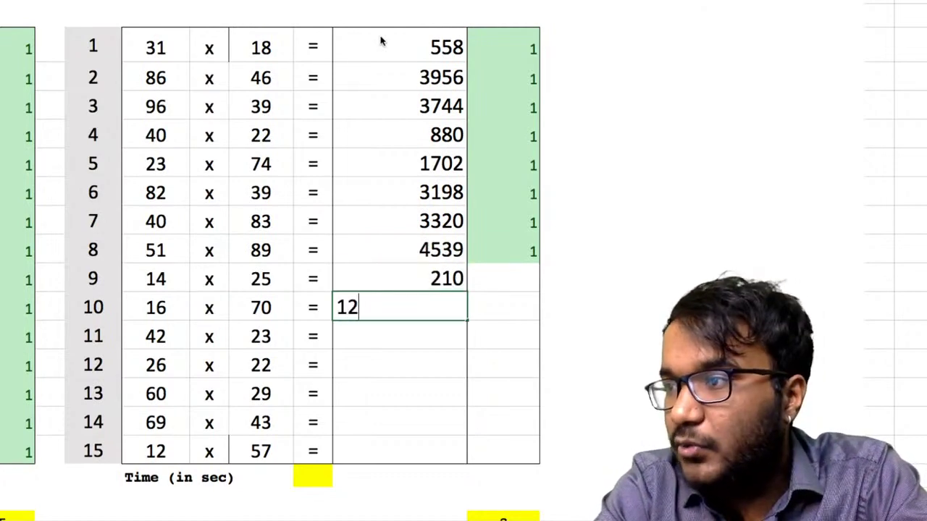
{"action": "key", "text": "BackSpace"}
{"action": "type", "text": "120"}
{"action": "key", "text": "Return"}
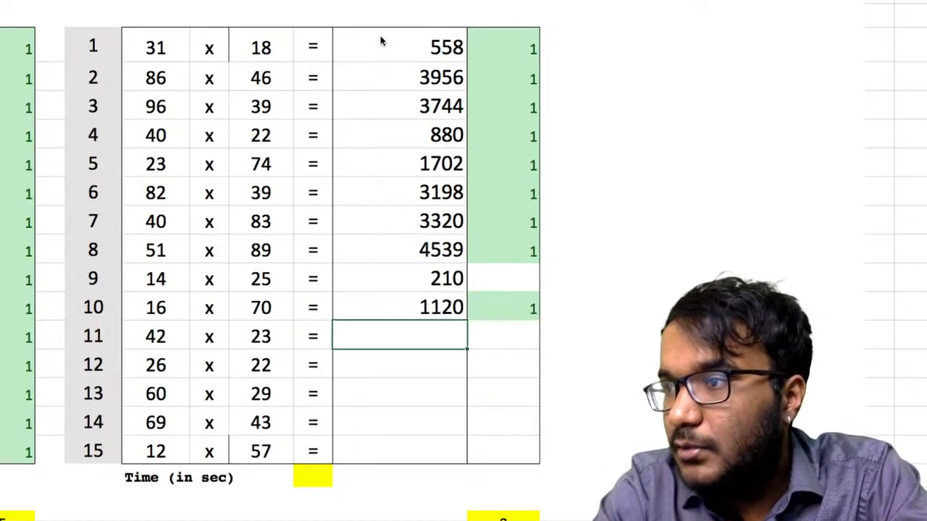
Step: Correct the row 9 answer, 14 x 25, to 350 in the two-digit by two-digit multiplication table
{"action": "key", "text": "Up"}
{"action": "key", "text": "Up"}
{"action": "key", "text": "F2"}
{"action": "type", "text": "35"}
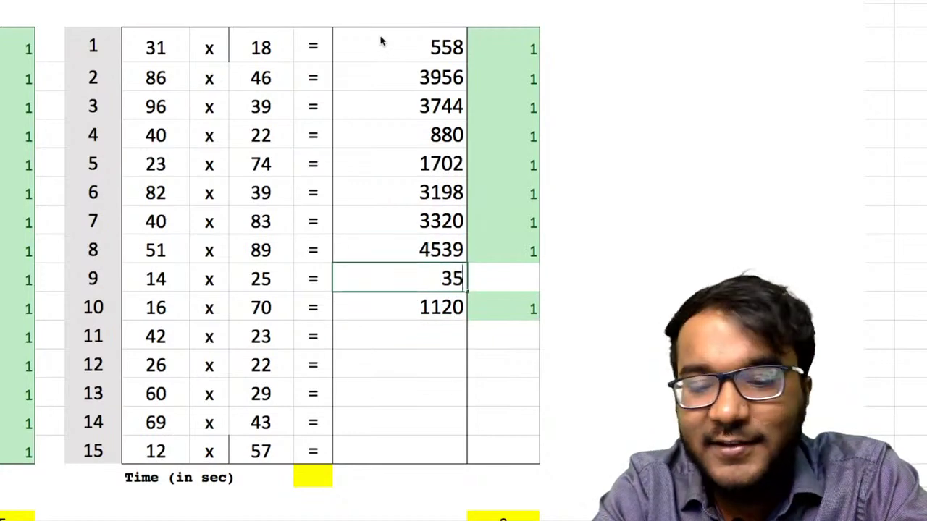
{"action": "type", "text": "0"}
{"action": "key", "text": "Return"}
{"action": "key", "text": "Return"}
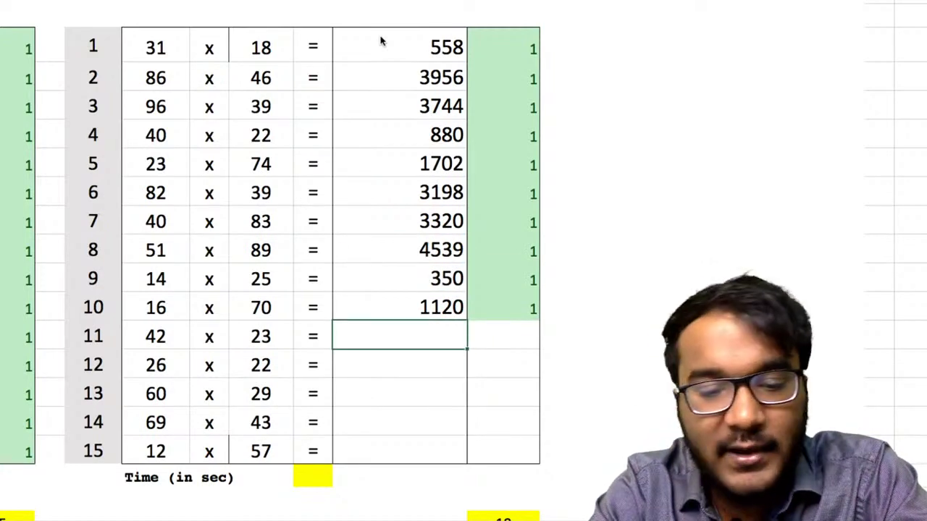
Step: Enter the products 966 and 572 for rows 11 and 12 of the two-digit by two-digit multiplication table
{"action": "type", "text": "966"}
{"action": "key", "text": "Return"}
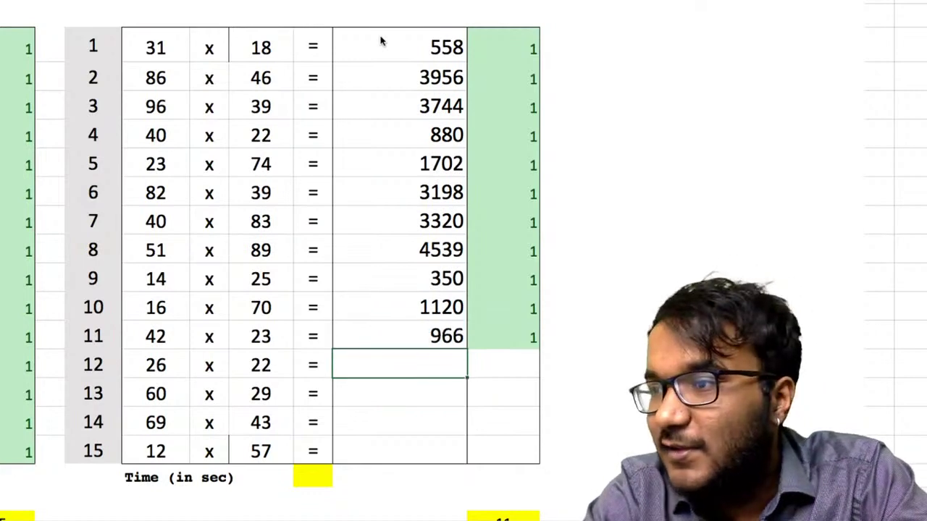
{"action": "type", "text": "2"}
{"action": "key", "text": "BackSpace"}
{"action": "type", "text": "575"}
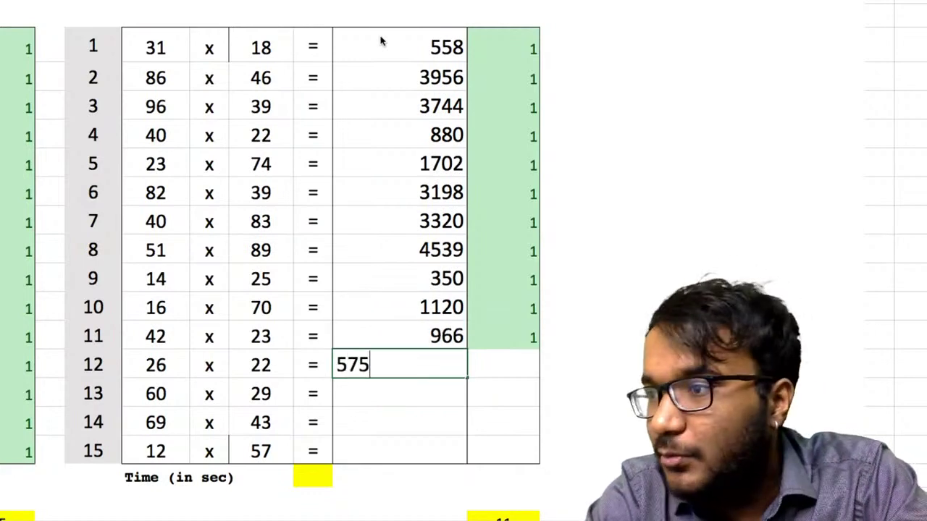
{"action": "key", "text": "BackSpace"}
{"action": "type", "text": "2"}
{"action": "key", "text": "Return"}
Step: Enter the products 1740, 2967 and 684 for rows 13 to 15 of the two-digit by two-digit multiplication table
{"action": "type", "text": "1740"}
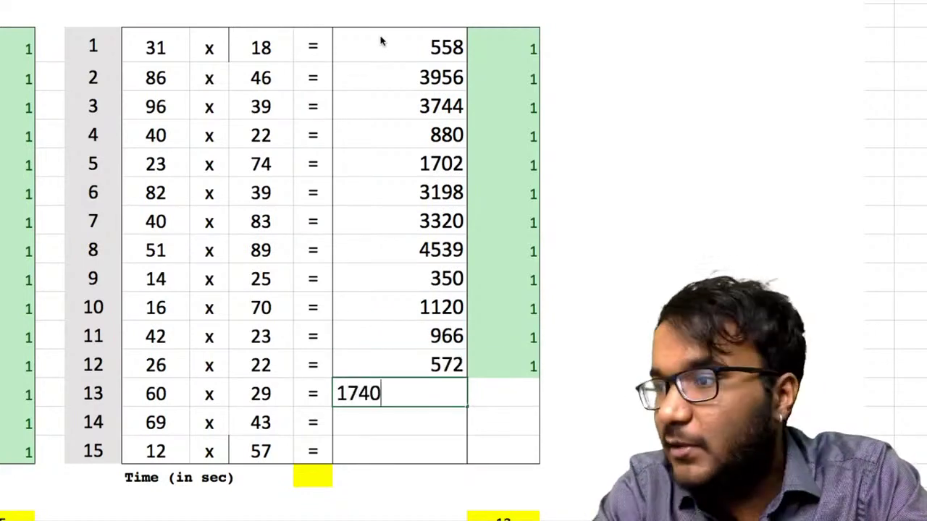
{"action": "key", "text": "Return"}
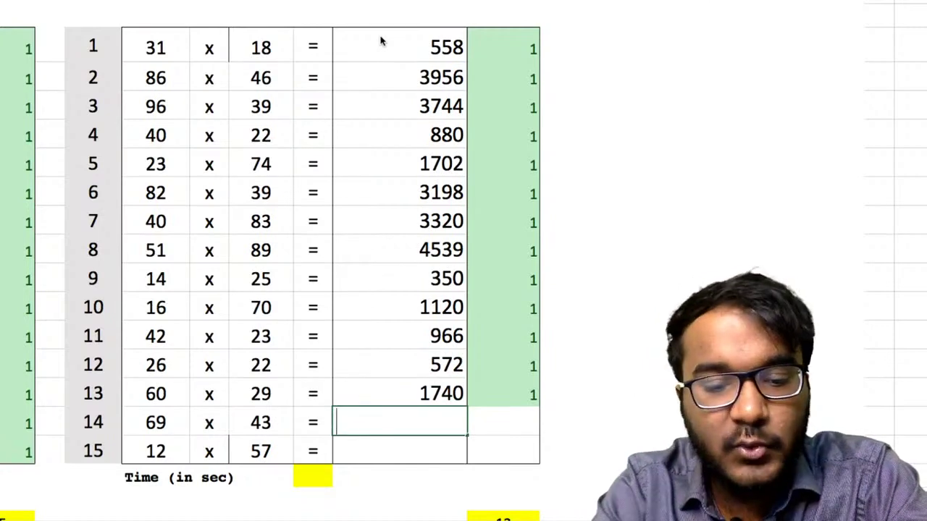
{"action": "type", "text": "2967"}
{"action": "key", "text": "Return"}
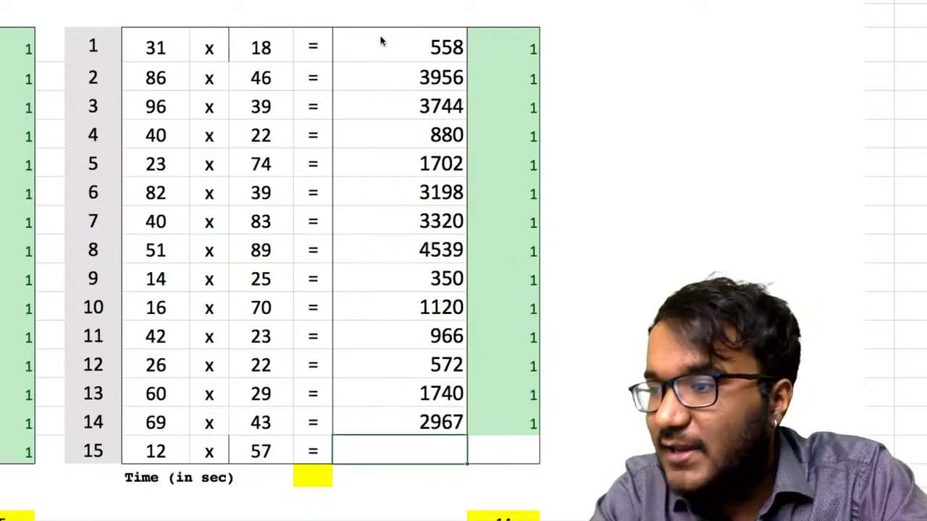
{"action": "type", "text": "684"}
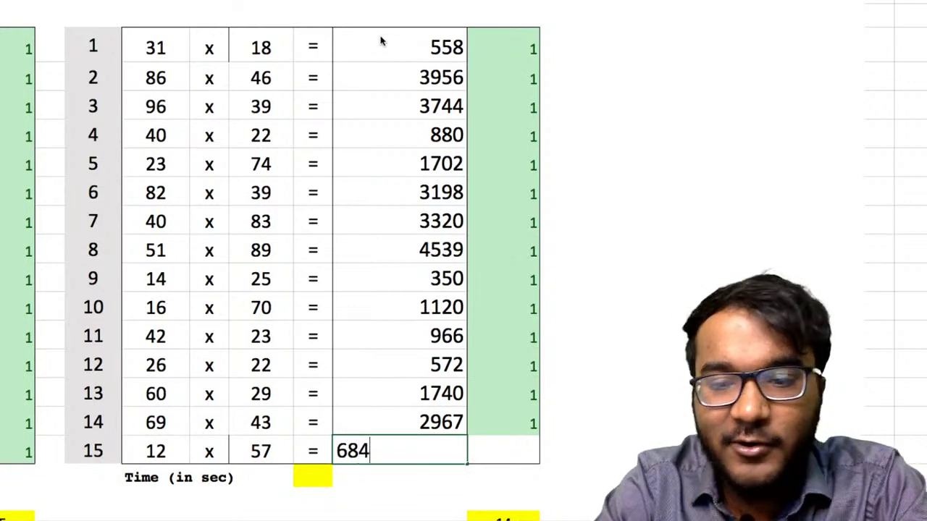
{"action": "key", "text": "Return"}
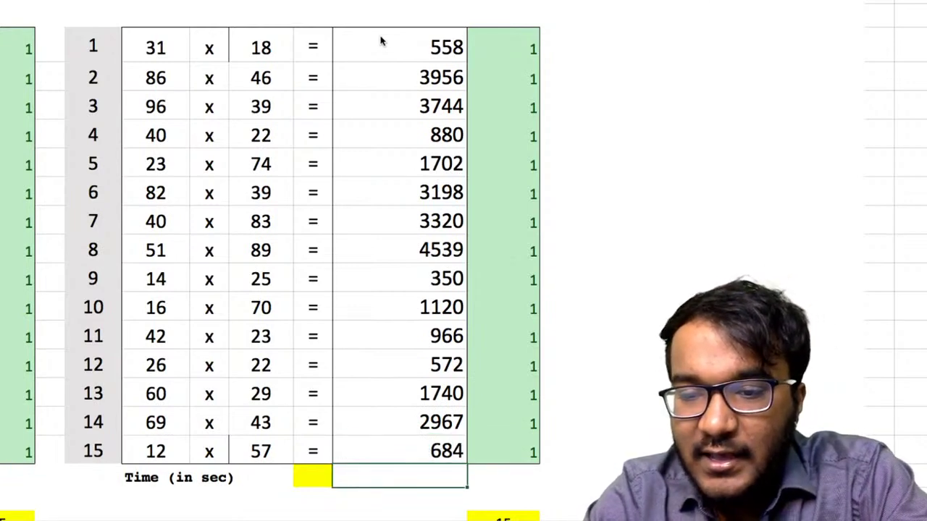